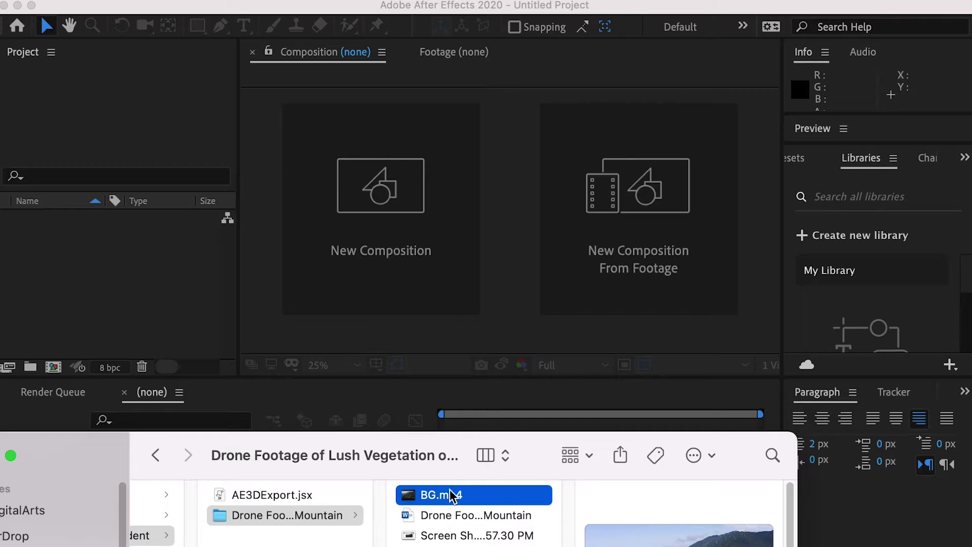
Step: Create a composition from the BG.mp4 footage and run Track Camera on its layer
left_click_drag(449, 495, 54, 366)
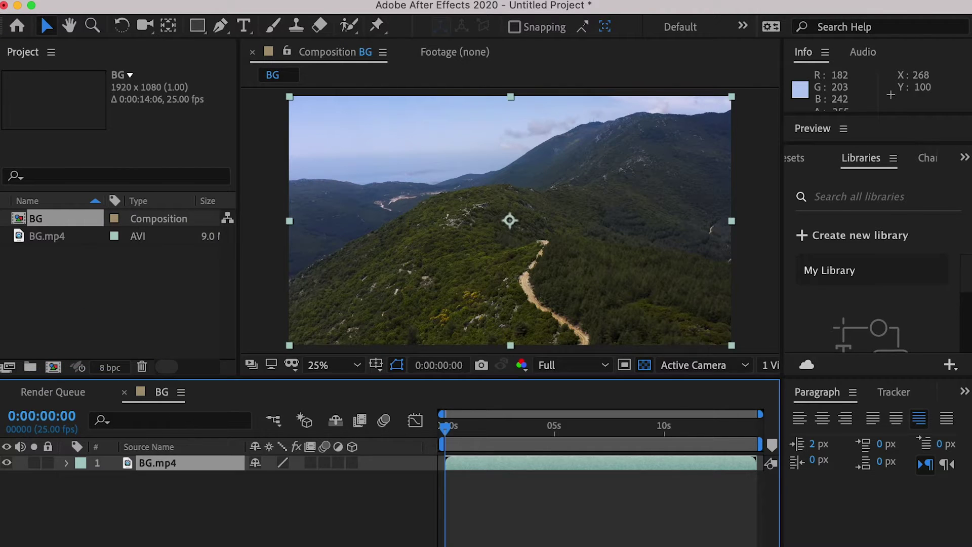
left_click(440, 11)
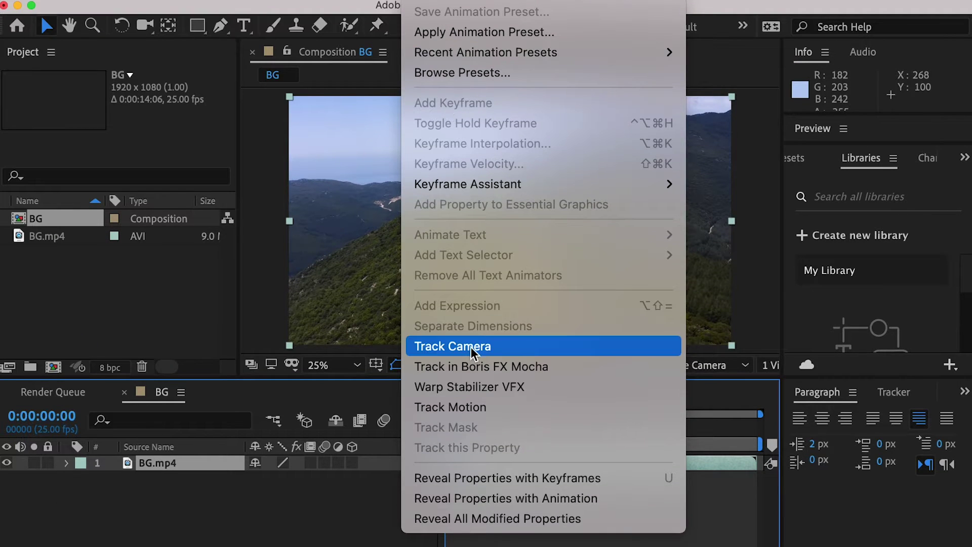
left_click(470, 377)
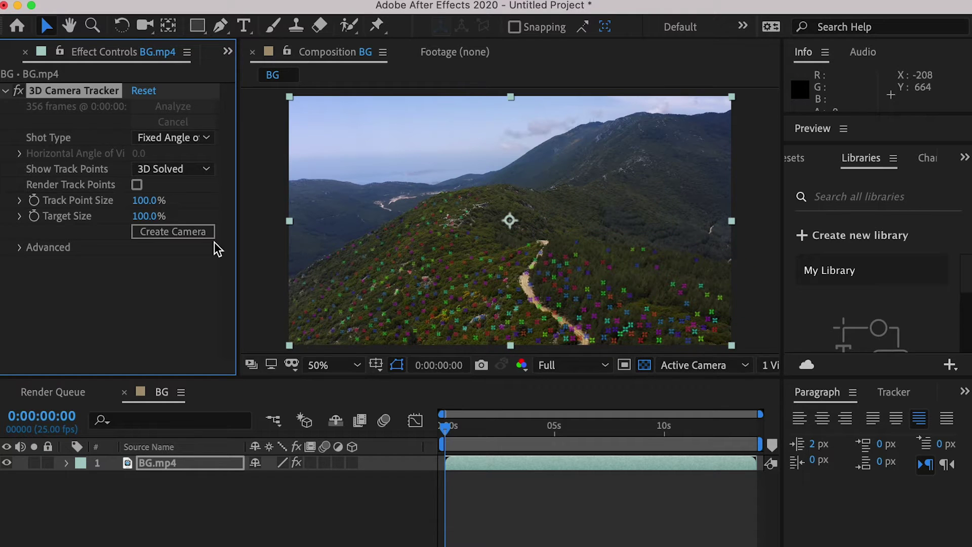
Step: Create the tracker camera and 36 nulls from the track points on the forested ground beside the dirt road
left_click(173, 231)
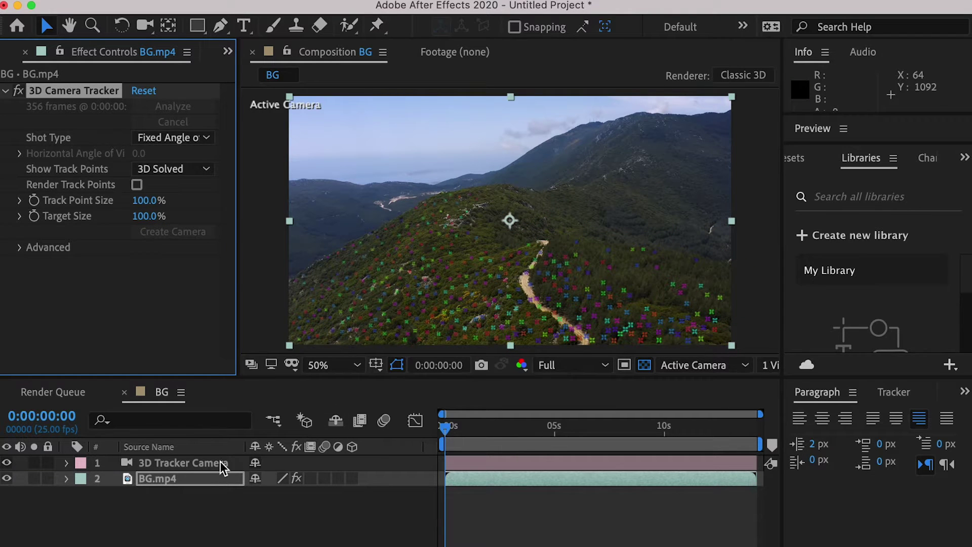
left_click(222, 476)
mouse_move(621, 243)
left_mouse_down()
mouse_move(699, 261)
mouse_move(695, 300)
mouse_move(590, 307)
mouse_move(553, 254)
left_mouse_up()
right_click(642, 280)
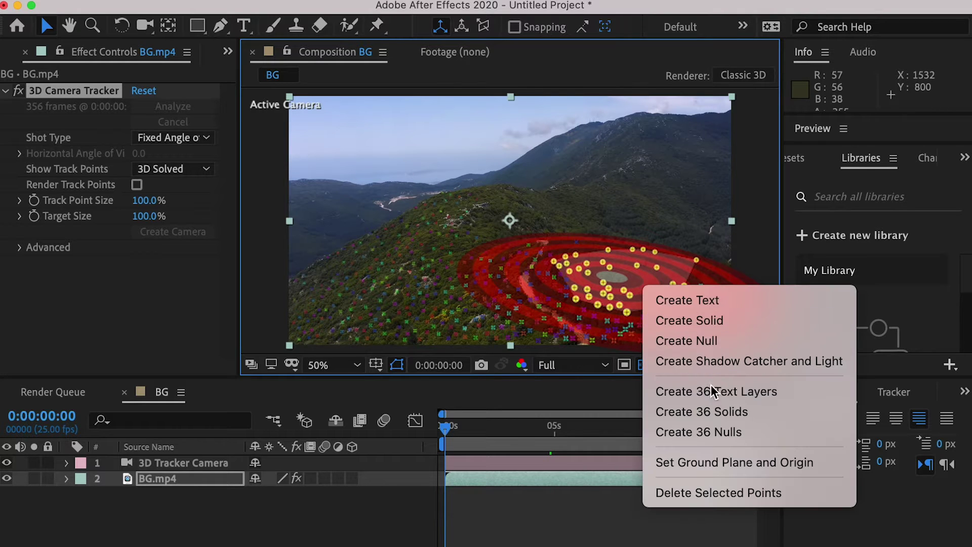
left_click(726, 433)
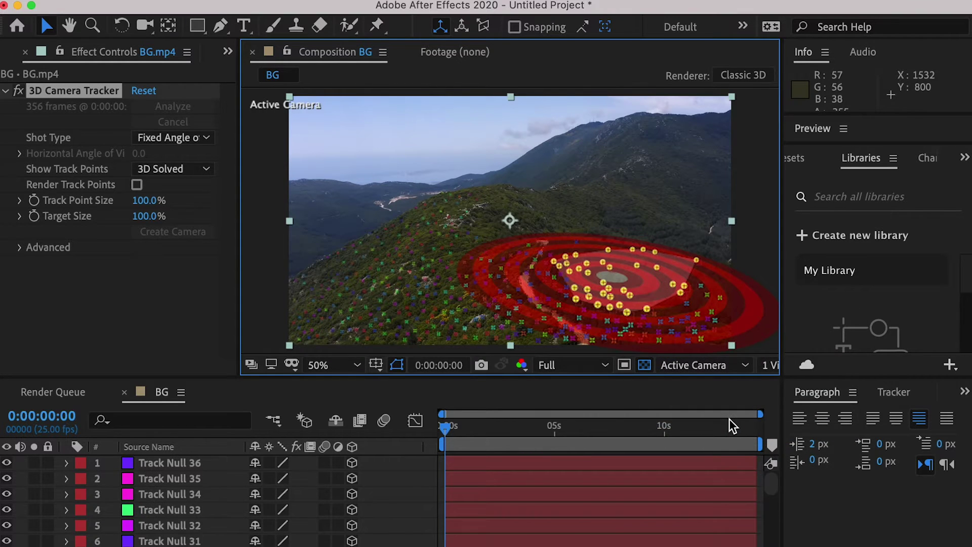
Step: Set the label colour of all 36 track null layers to Yellow
key("grave")
left_click(178, 126)
scroll(175, 481, "down", 5)
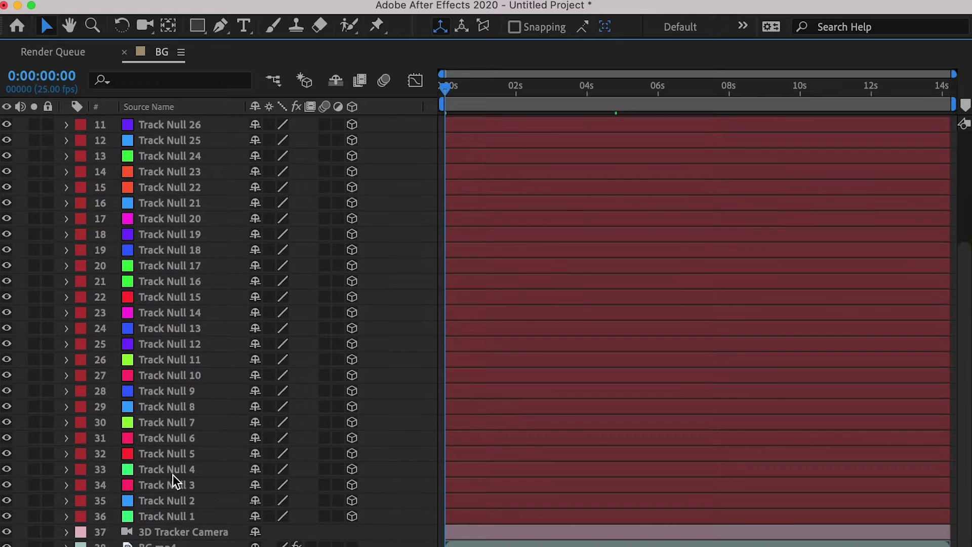
left_click(164, 516, "shift")
left_click(81, 517)
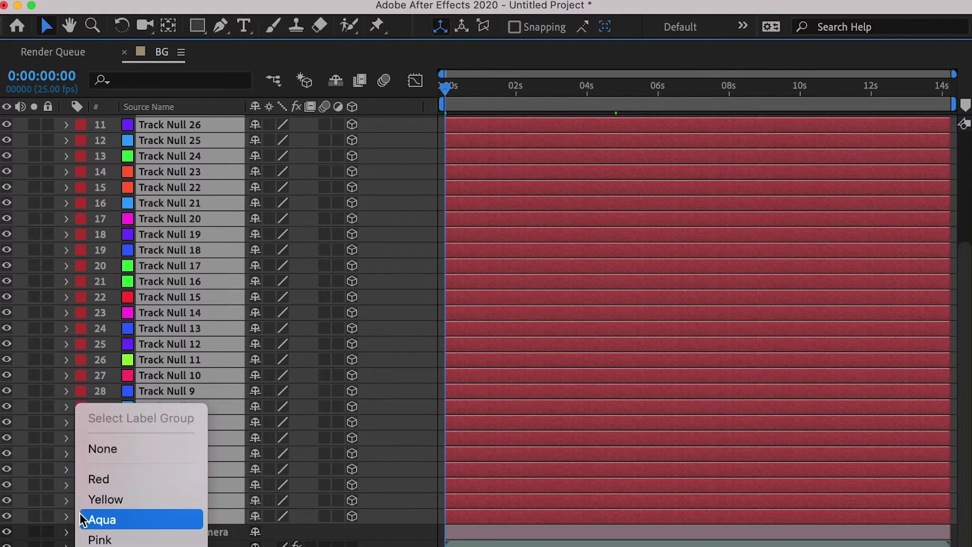
left_click(106, 497)
Step: Create 13 nulls from the track points around the hilltop
mouse_move(525, 175)
left_mouse_down()
mouse_move(555, 187)
mouse_move(433, 204)
mouse_move(530, 176)
left_mouse_up()
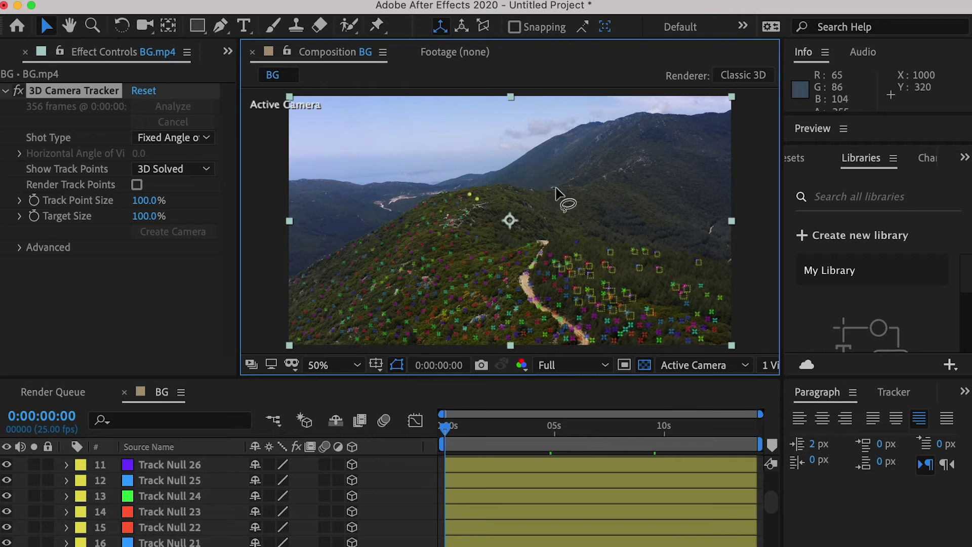
right_click(493, 207)
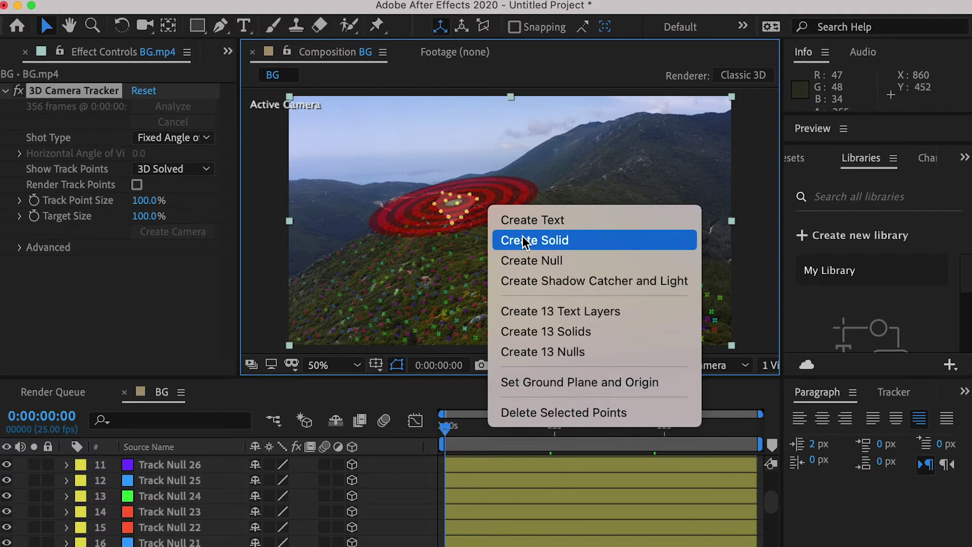
left_click(566, 355)
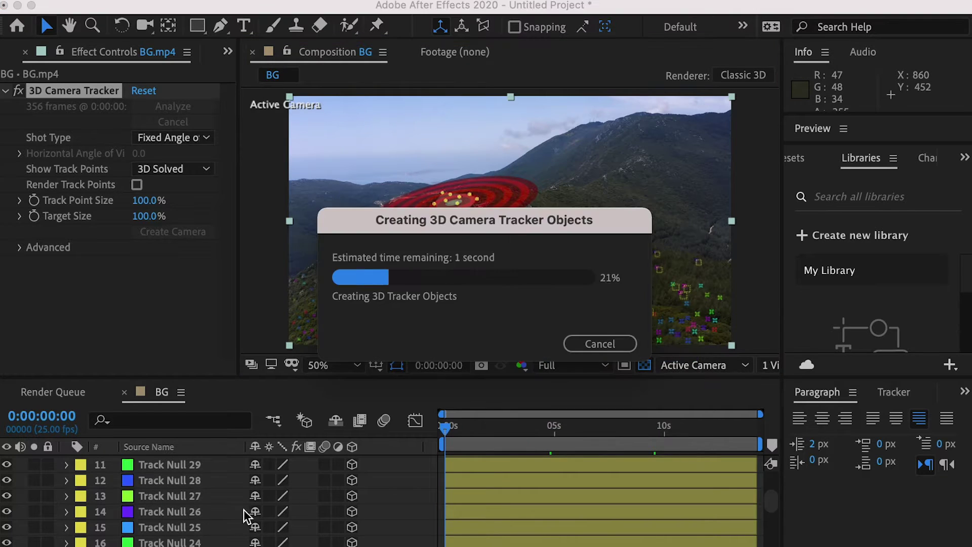
Step: Check the tracking toward the end of the clip and set the 13 hilltop null layers' label colour to blue
left_click_drag(572, 428, 723, 449)
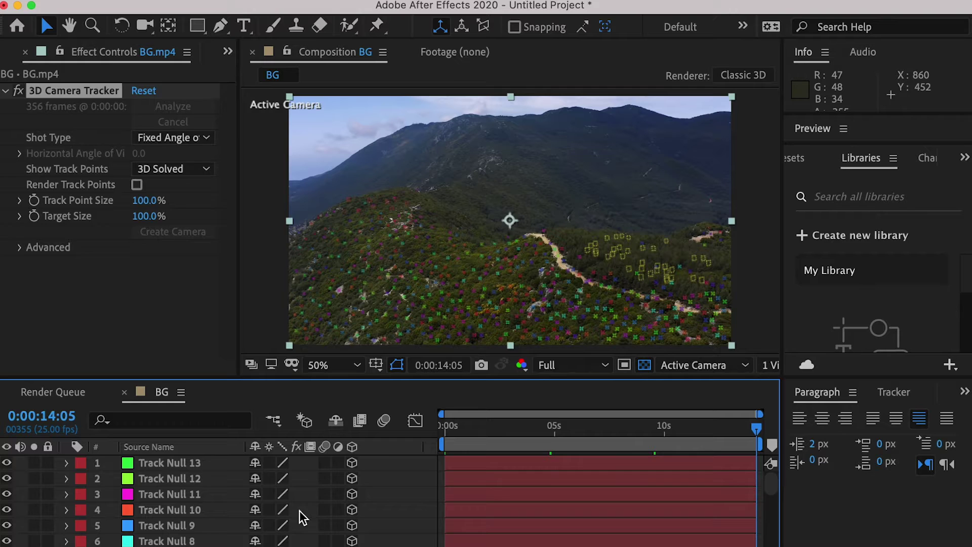
left_click(167, 464)
scroll(162, 494, "down", 3)
left_click(161, 495, "shift")
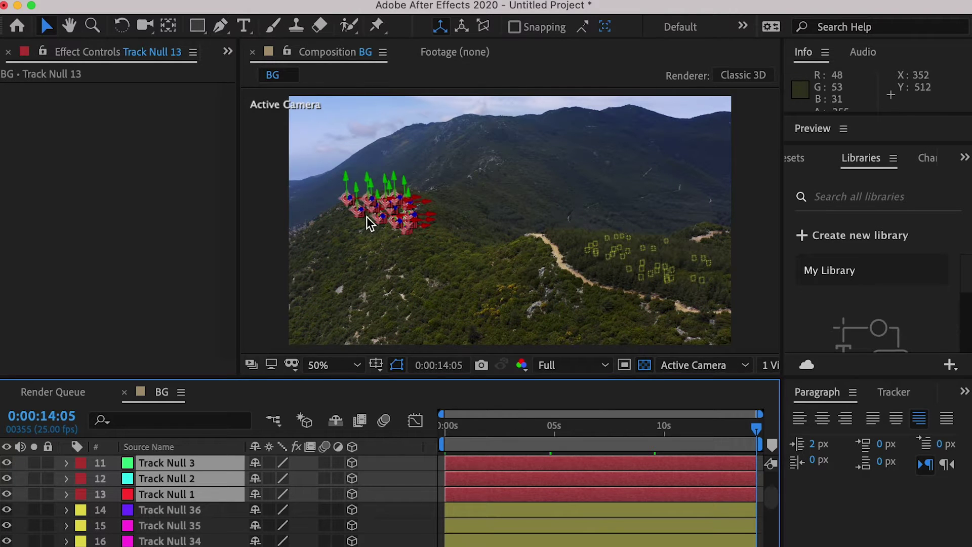
left_click(80, 476)
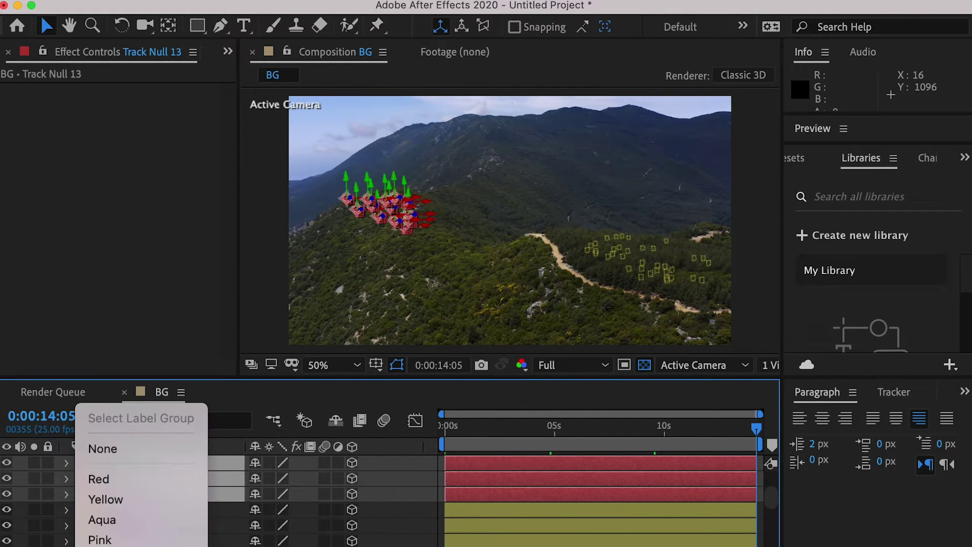
left_click(181, 464)
Step: Add Position and Scale keyframes at 0:00:00:00 to all the blue and yellow track null layers
left_click(162, 123)
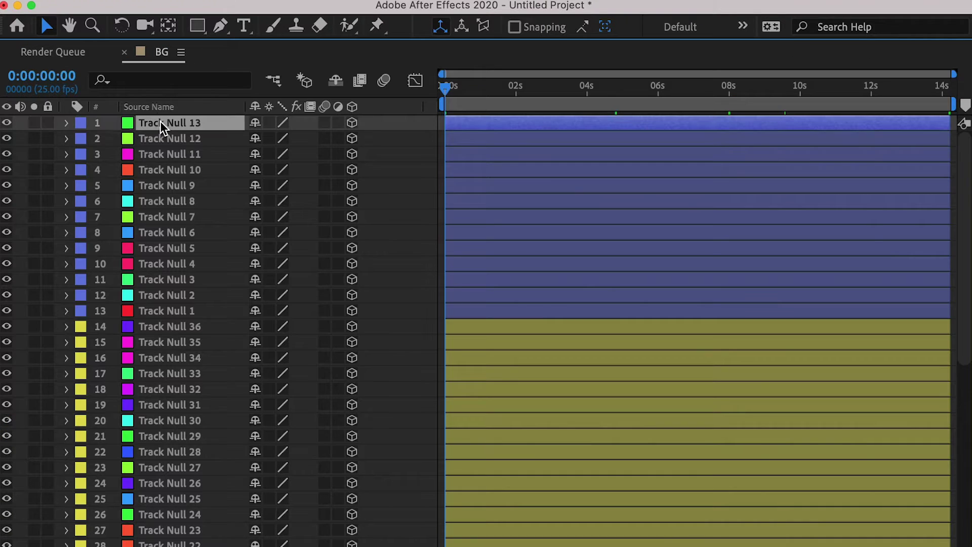
scroll(185, 390, "down", 10)
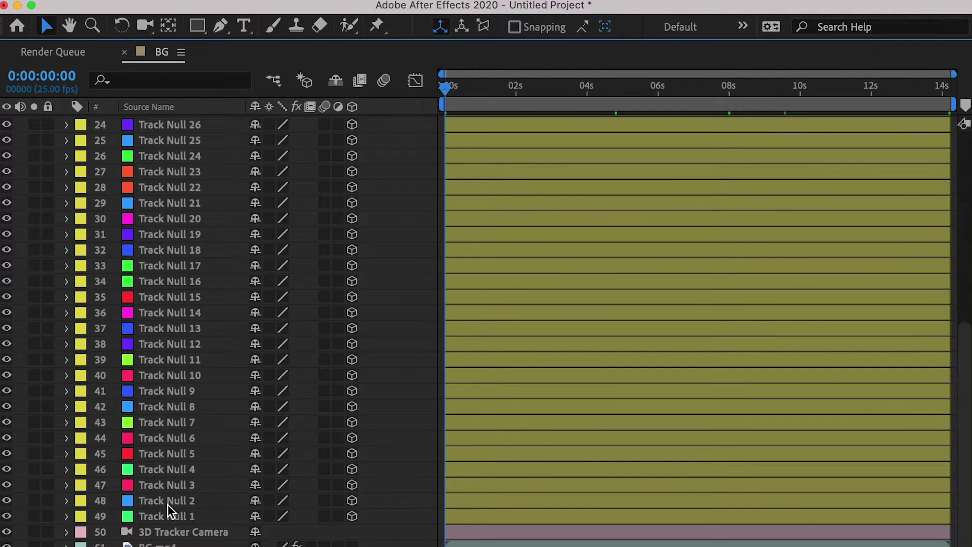
left_click(161, 515, "shift")
key("grave")
key("grave")
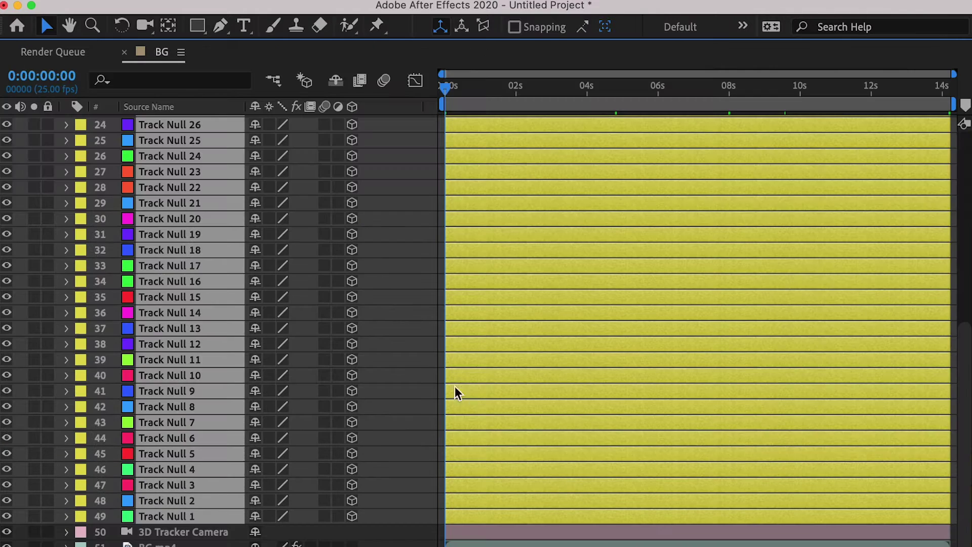
key("p")
scroll(141, 134, "up", 10)
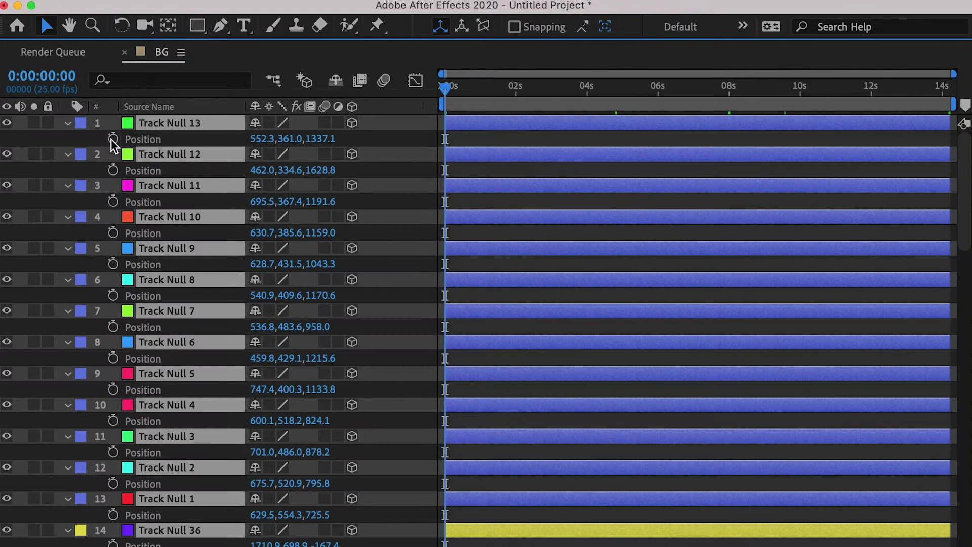
key("s")
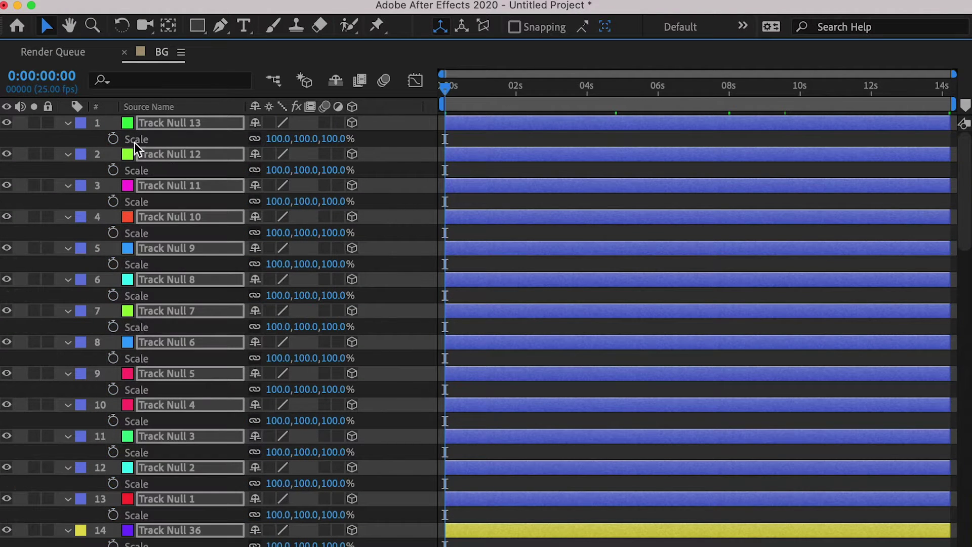
left_click(113, 139)
Step: Add Scale and Position keyframes to all the track null layers at 0:00:14:05
left_click_drag(471, 89, 949, 89)
key("grave")
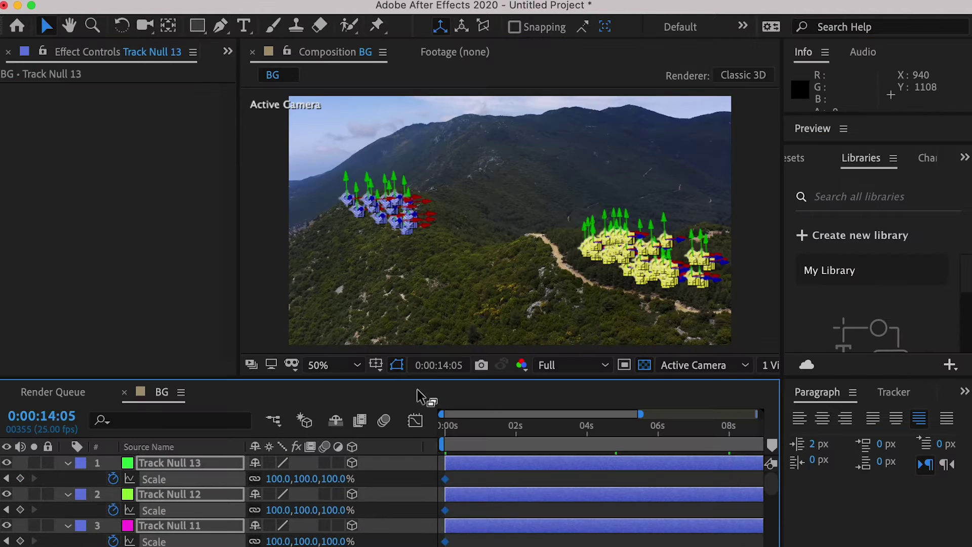
key("grave")
left_click(21, 138)
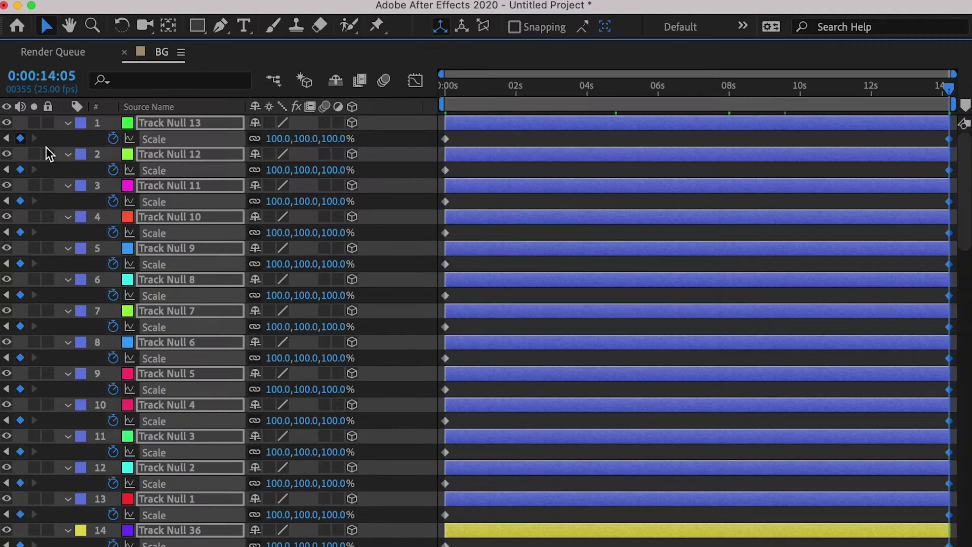
key("p")
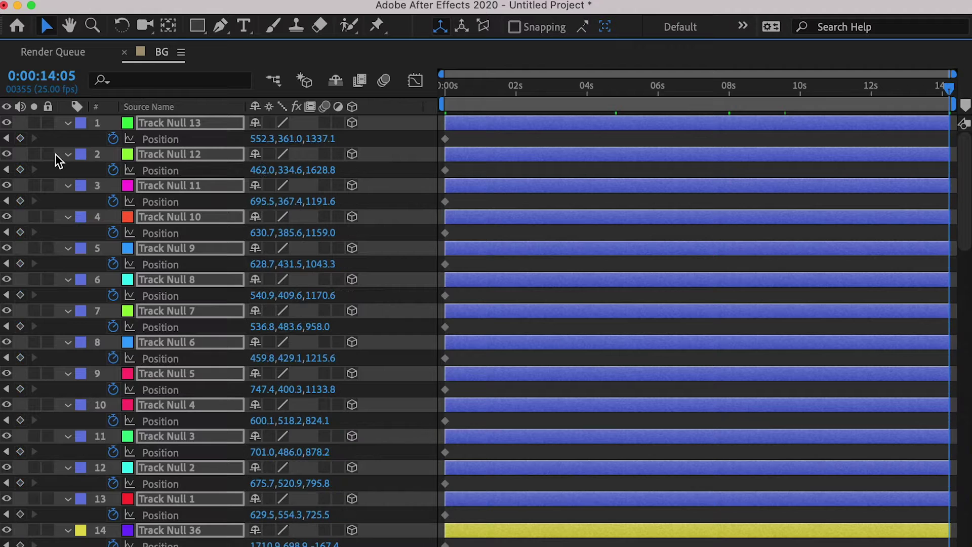
left_click(20, 138)
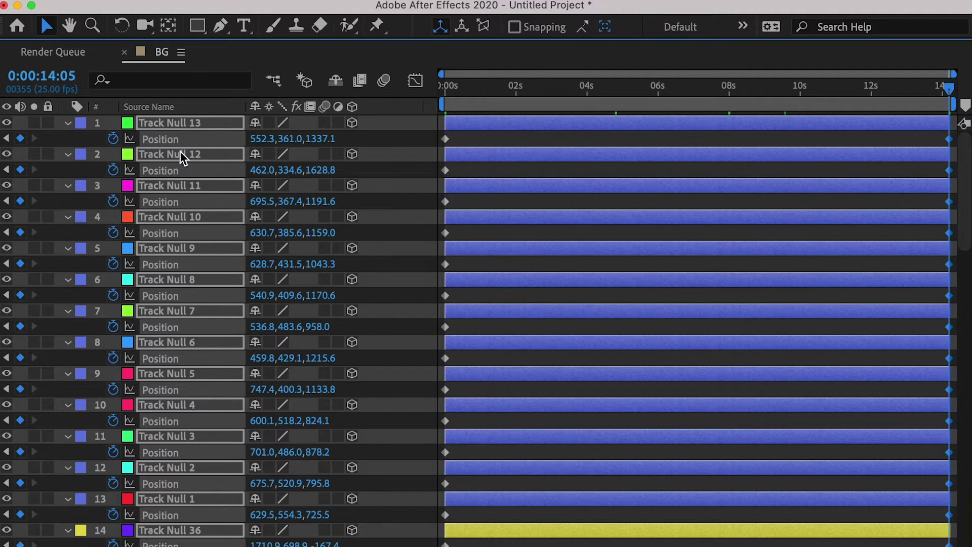
Step: Collapse the null layers' properties and keyframe the 3D Tracker Camera's Zoom and Focus Distance at 0:00:00:00
key("p")
scroll(175, 164, "down", 10)
left_click(152, 531)
left_click(67, 533)
scroll(122, 338, "down", 7)
left_click_drag(505, 94, 403, 90)
left_click(113, 344)
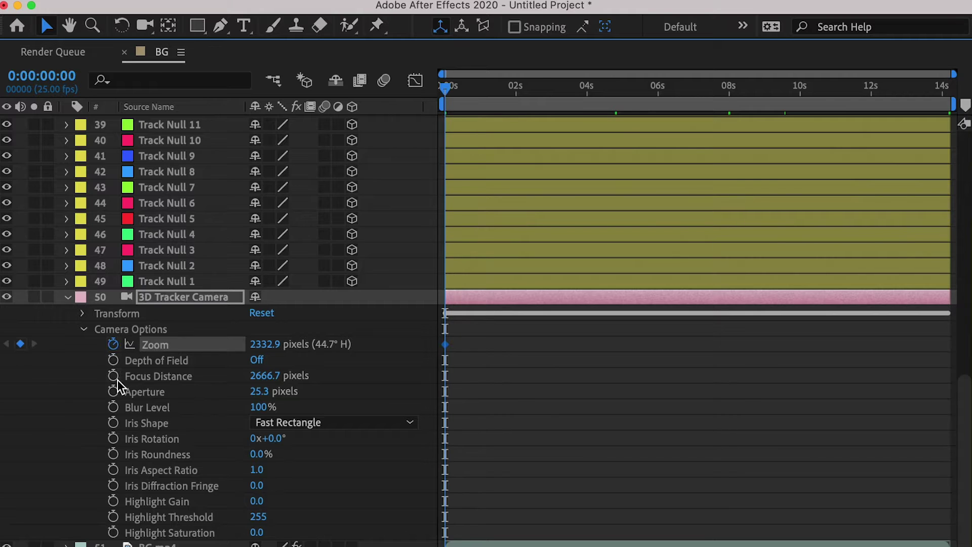
left_click(112, 376)
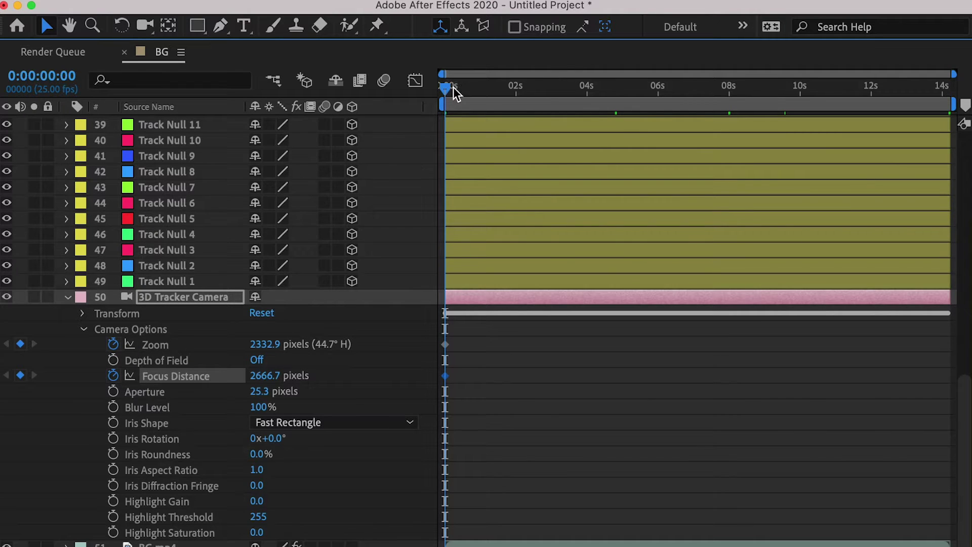
Step: Add Zoom and Focus Distance keyframes to the 3D Tracker Camera at 0:00:14:05 and collapse its properties
key("End")
left_click(20, 344)
left_click(21, 375)
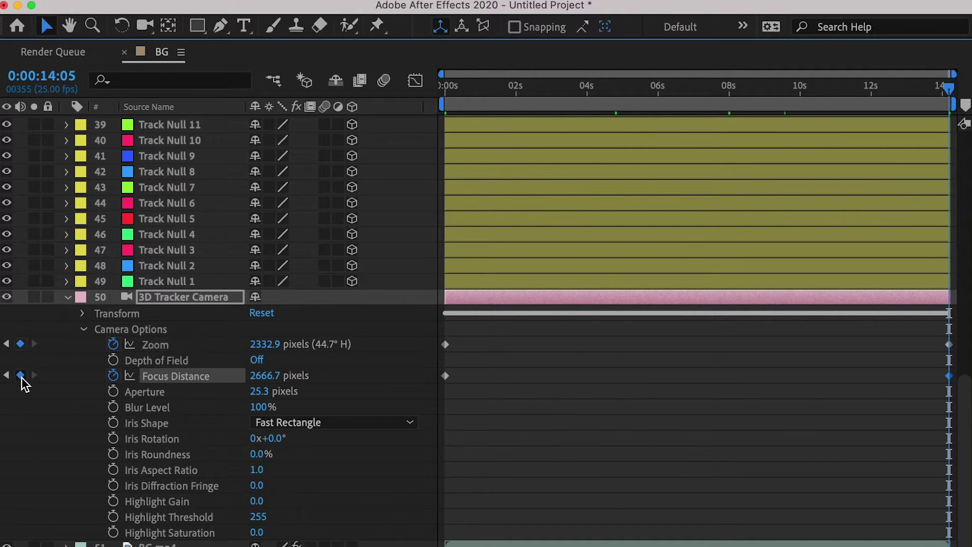
left_click(68, 298)
Step: Save the project as Compositing Step1.aep in the 01Demo folder
left_click(153, 11)
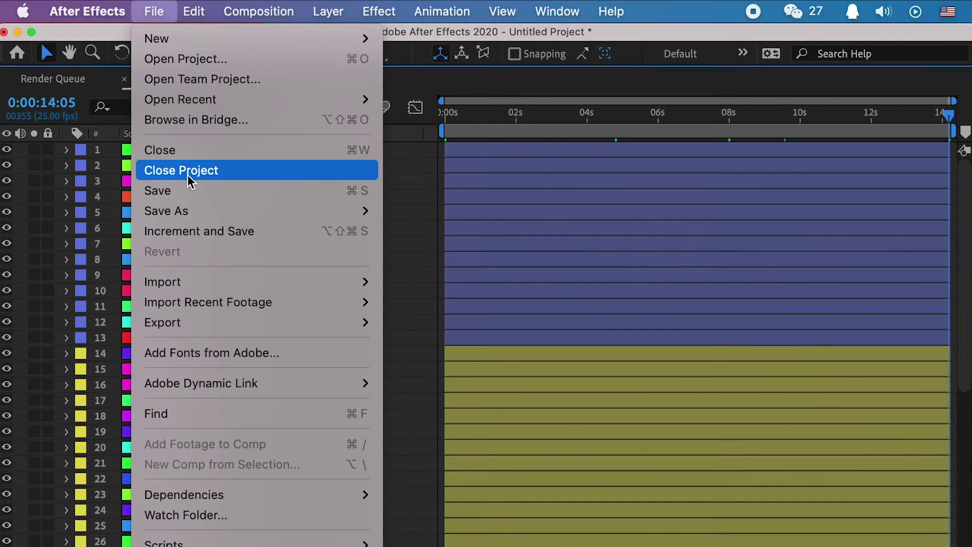
left_click(217, 195)
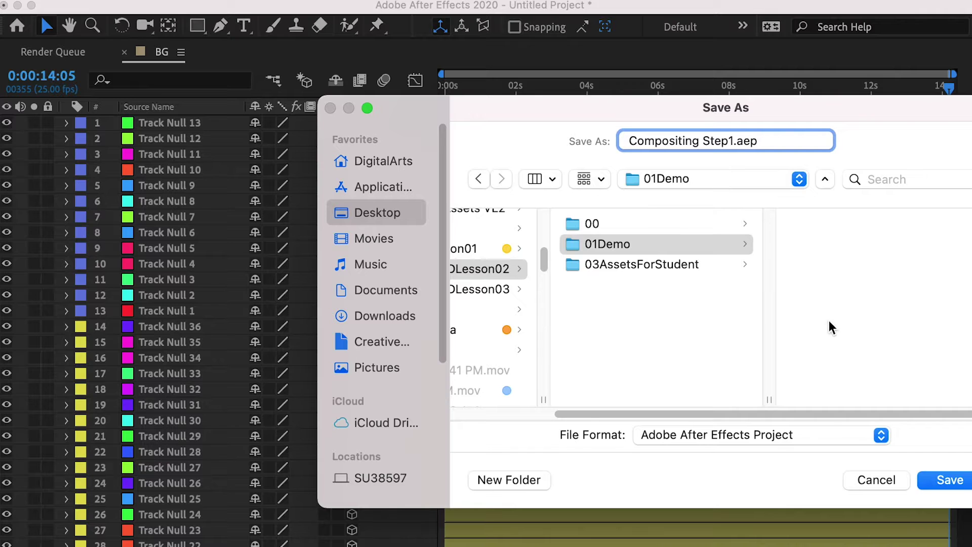
left_click(947, 480)
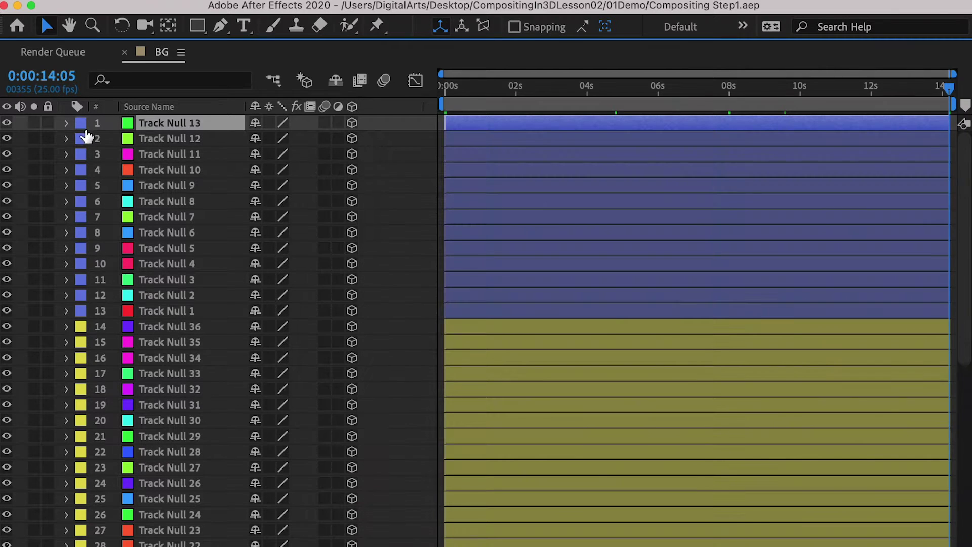
Step: Select all track nulls together with the 3D Tracker Camera and run the AE3DExport.jsx script file
scroll(166, 134, "down", 8)
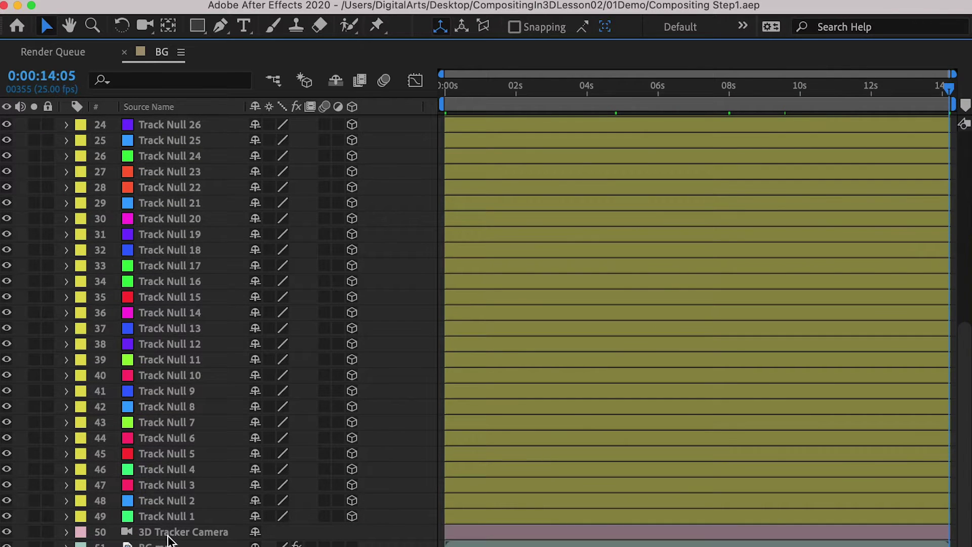
left_click(173, 536, "shift")
left_click(154, 10)
mouse_move(261, 543)
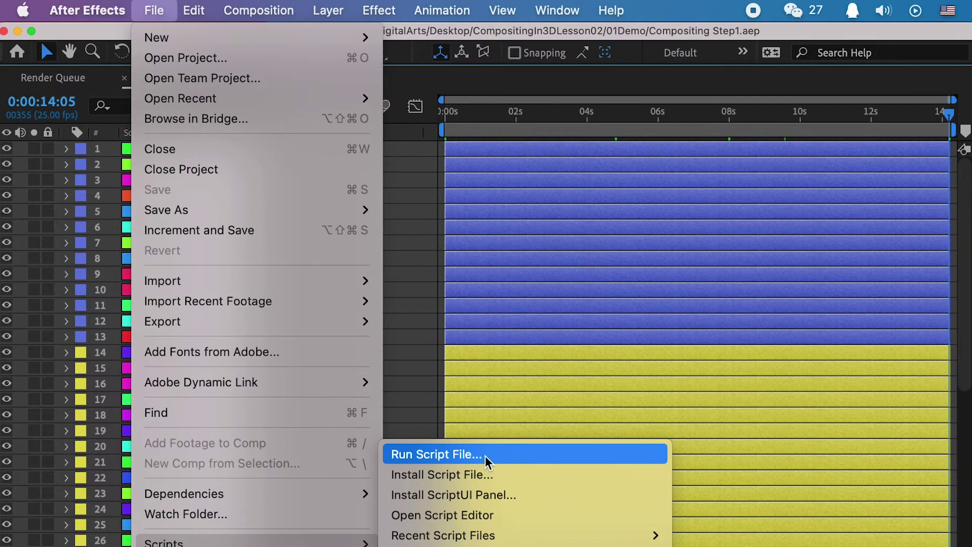
left_click(485, 456)
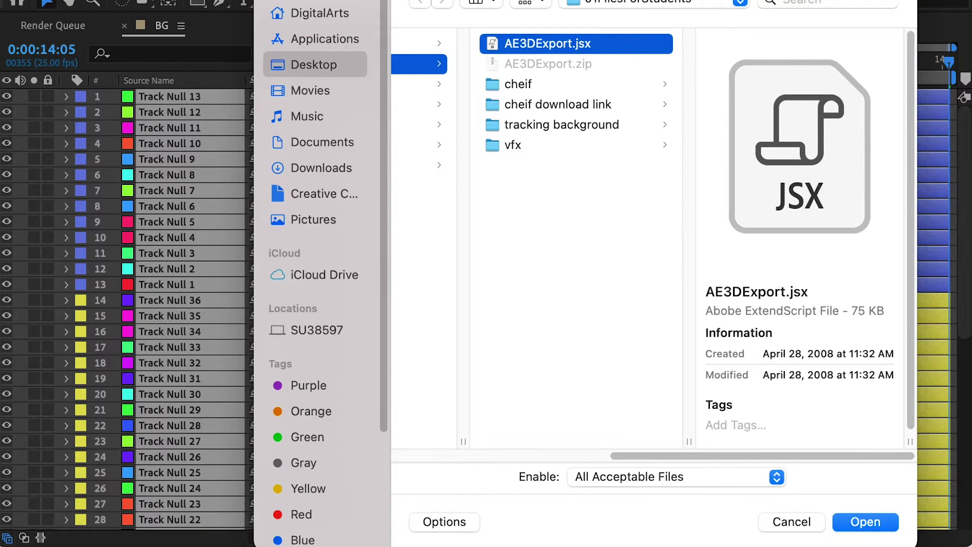
left_click(865, 522)
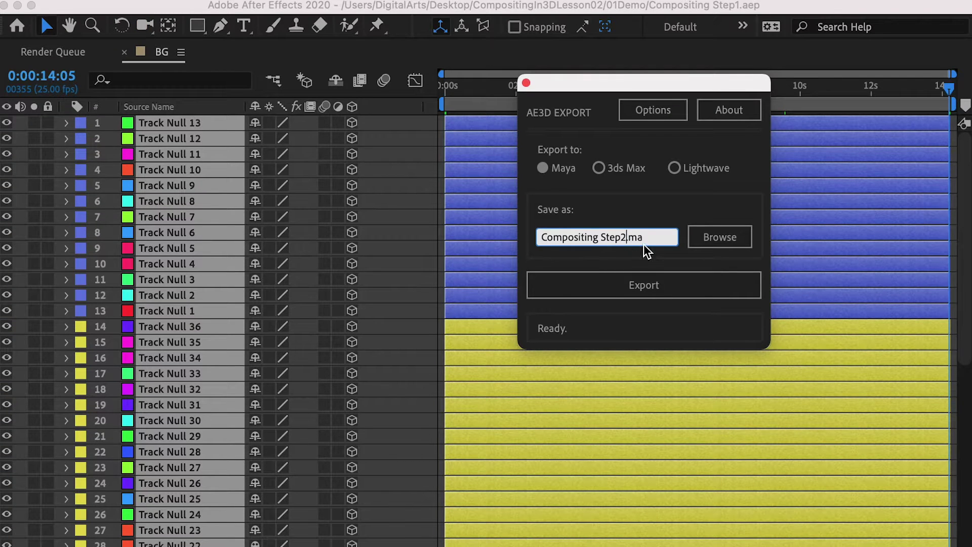
Step: Export the selected layers in Maya format as Compositing Step2.ma and open that file in Maya
left_click(668, 287)
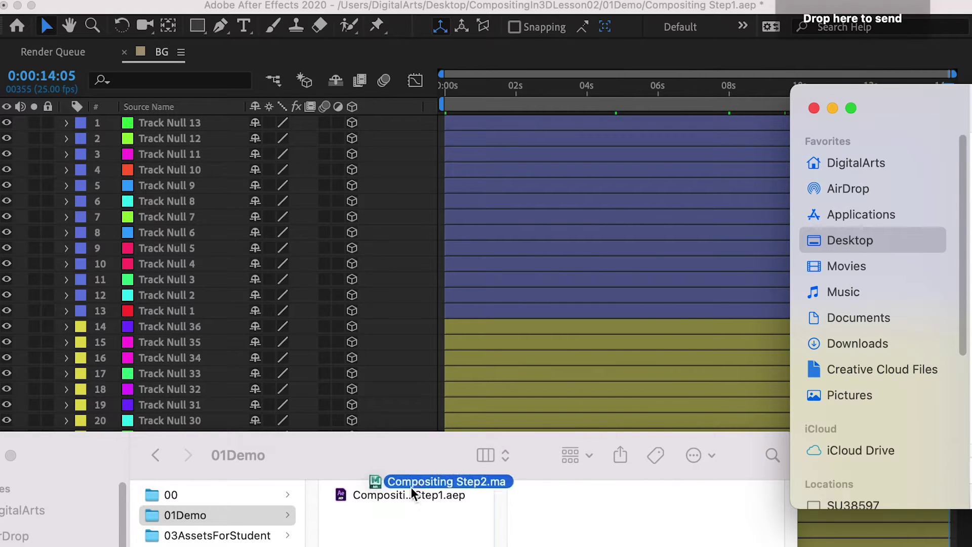
left_click(512, 523)
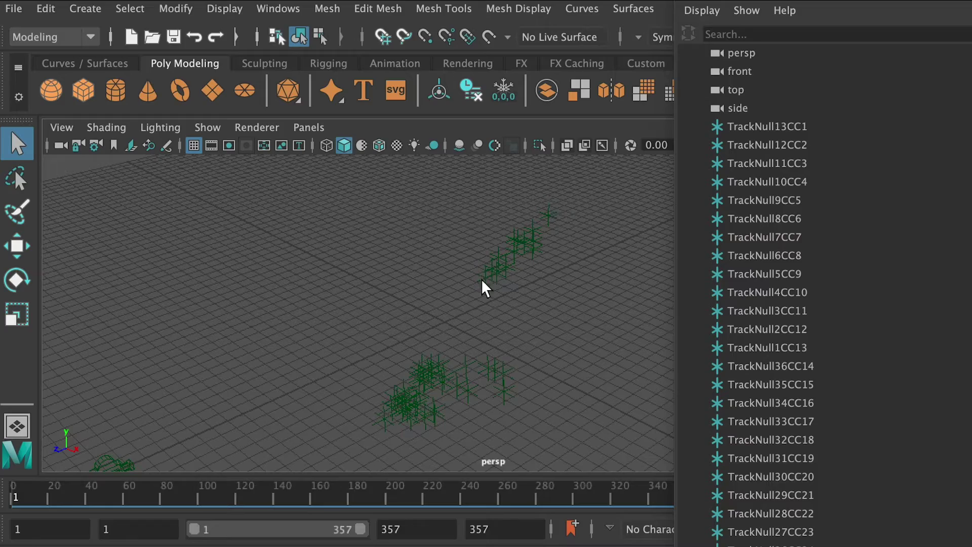
Step: Group all the track nulls in the Outliner and rename the group TrackingMarkers
left_click_drag(481, 284, 354, 339, "alt")
left_click(777, 126)
scroll(769, 202, "down", 8)
scroll(759, 496, "down", 1)
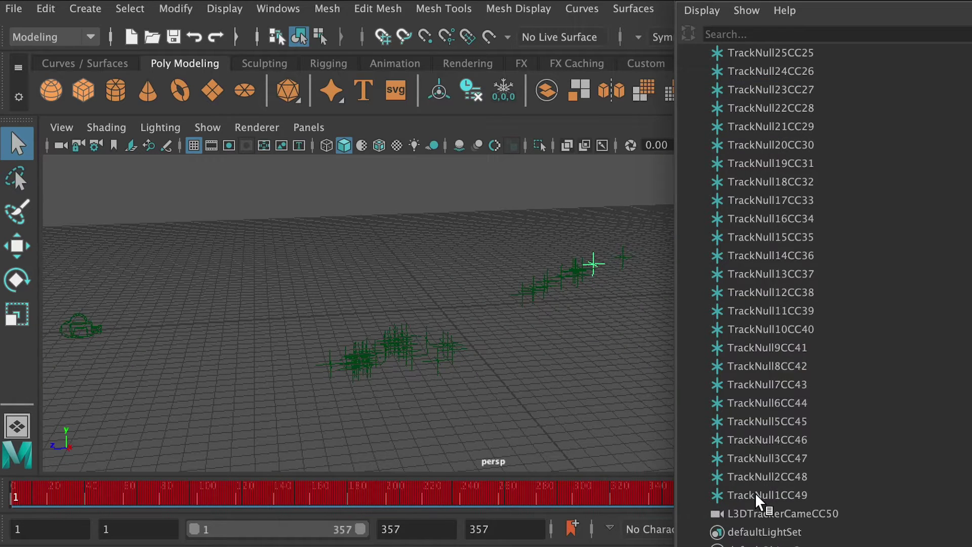
left_click(757, 495, "shift")
scroll(739, 253, "up", 10)
key("ctrl+g")
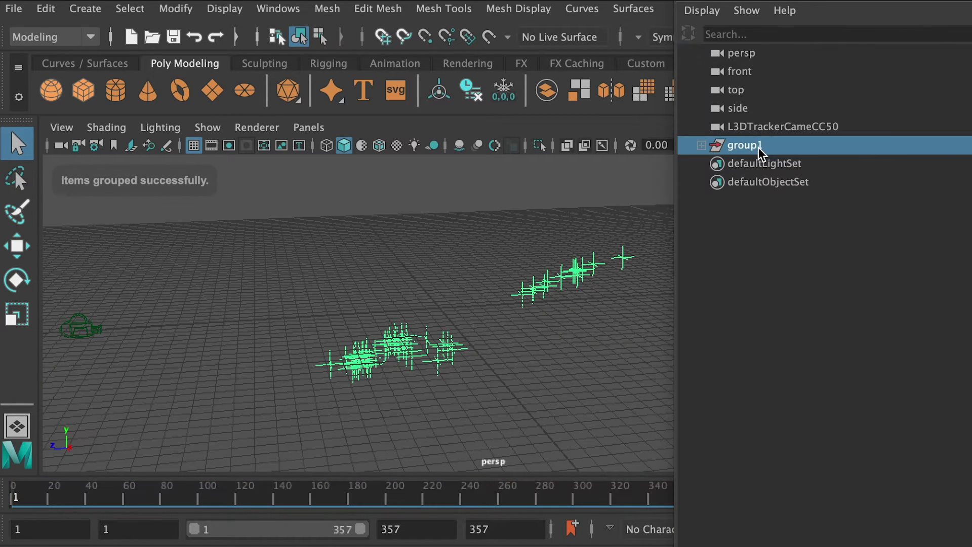
double_click(751, 146)
type("TrackingMarkers")
left_click(792, 253)
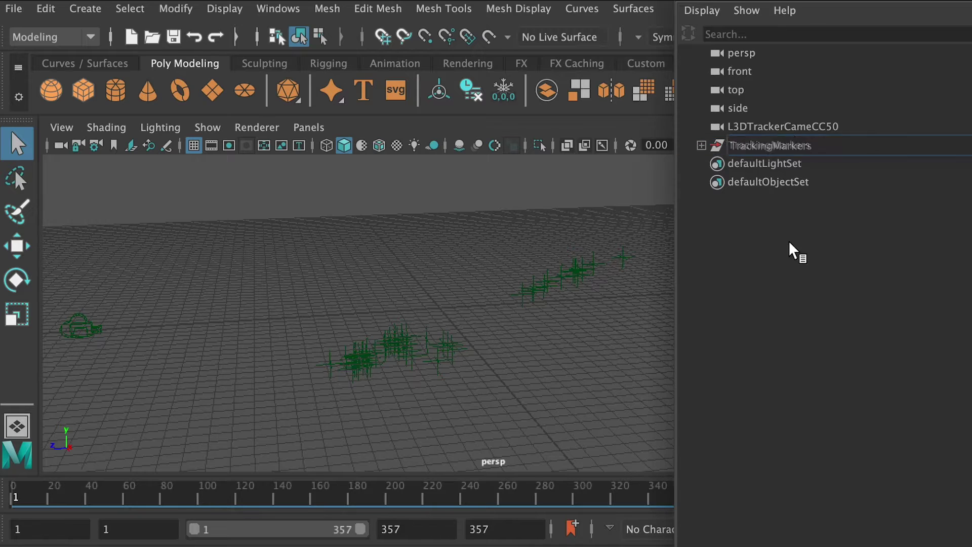
Step: Group the L3DTrackerCameCC50 camera with the TrackingMarkers group and name the new group Sc1
left_click(770, 127)
left_click(769, 146, "ctrl")
key("ctrl+g")
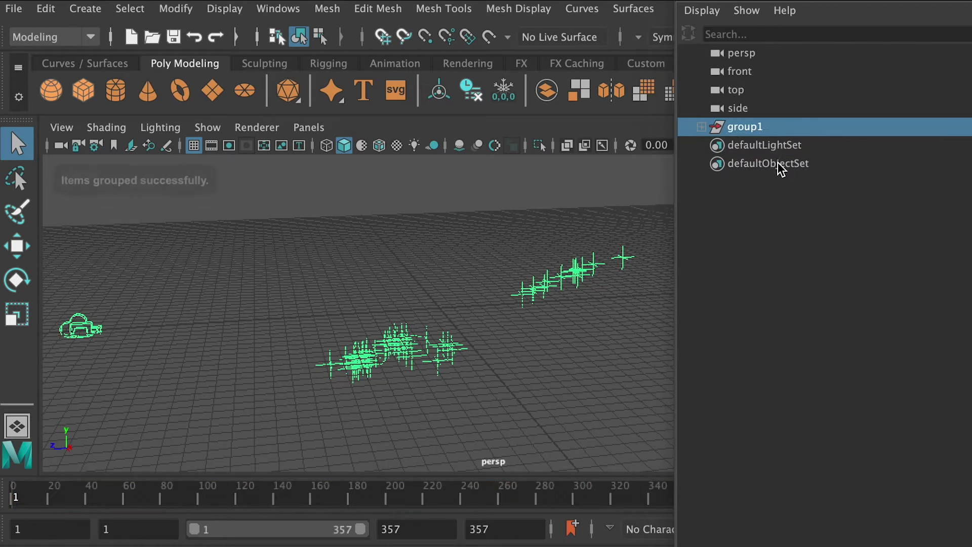
double_click(750, 128)
type("Sc1")
key("Return")
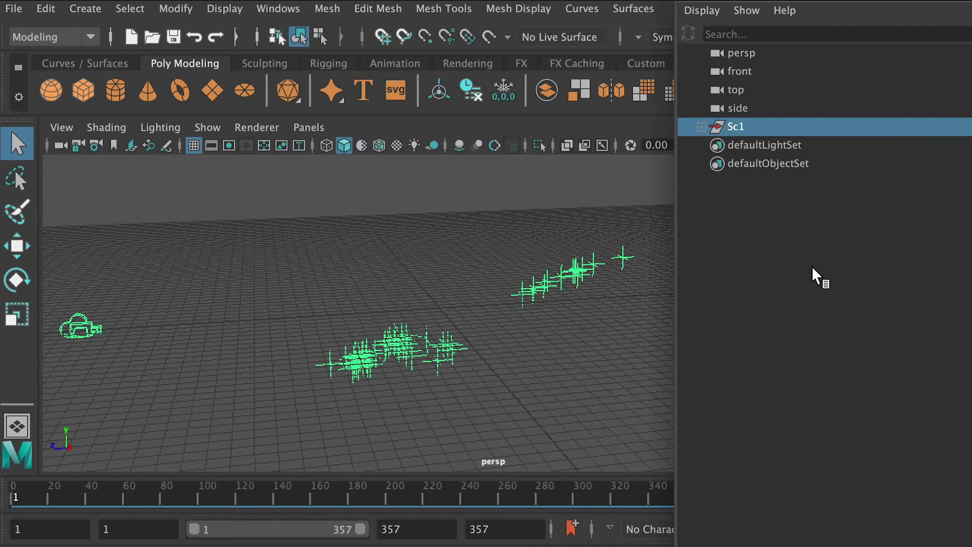
Step: Switch to a two-pane side-by-side layout and show the L3DTrackerCameCC50 camera view instead of the front view
key("w")
left_click_drag(475, 284, 534, 242, "alt")
key("e")
key("w")
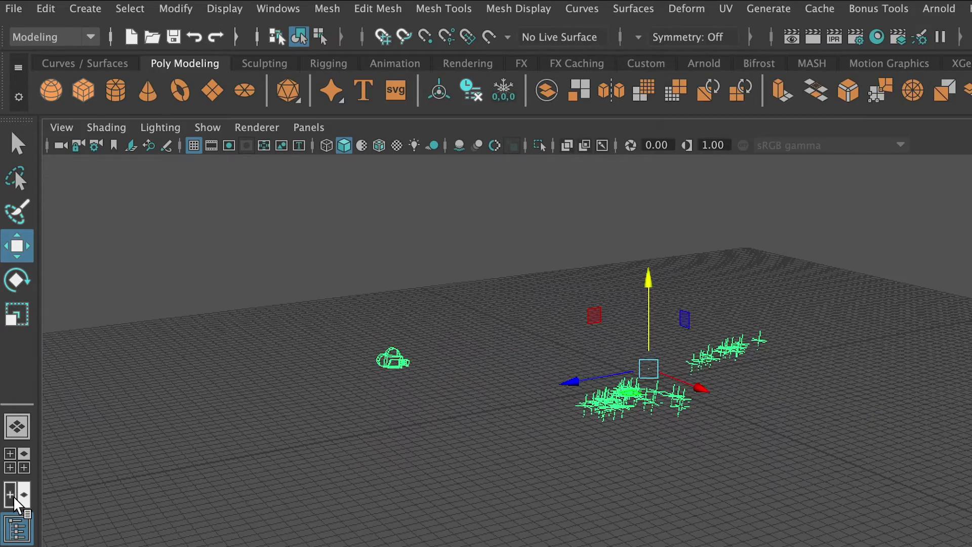
left_click(19, 494)
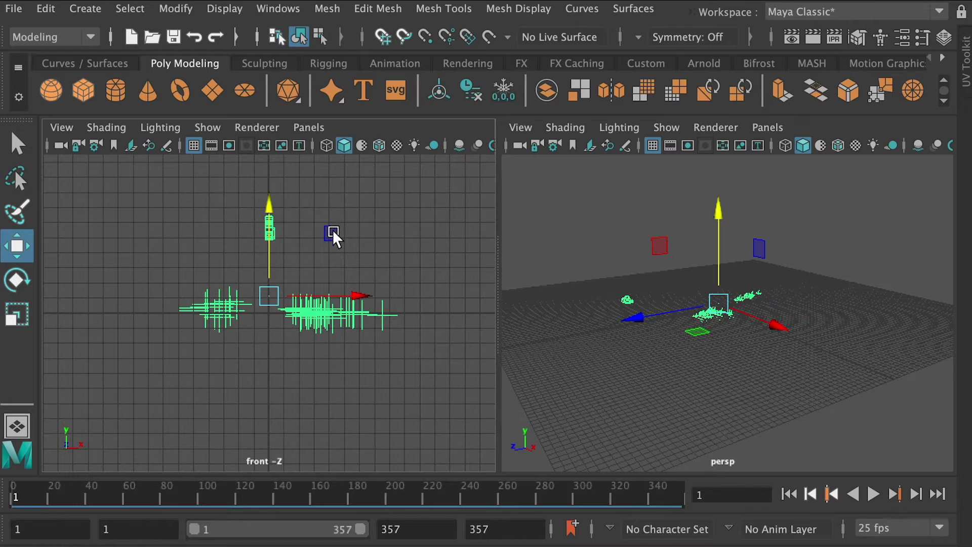
left_click(372, 227)
left_click(308, 127)
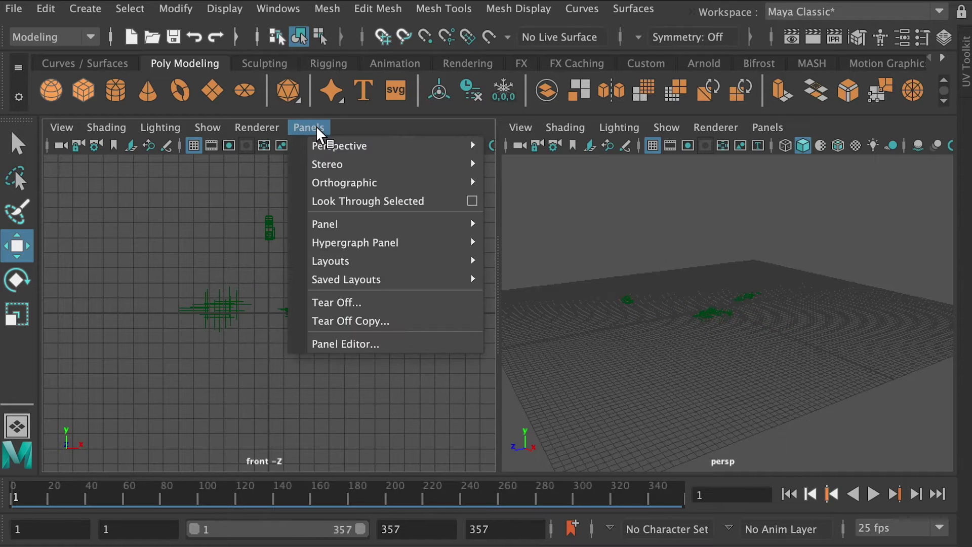
mouse_move(330, 146)
left_click(568, 149)
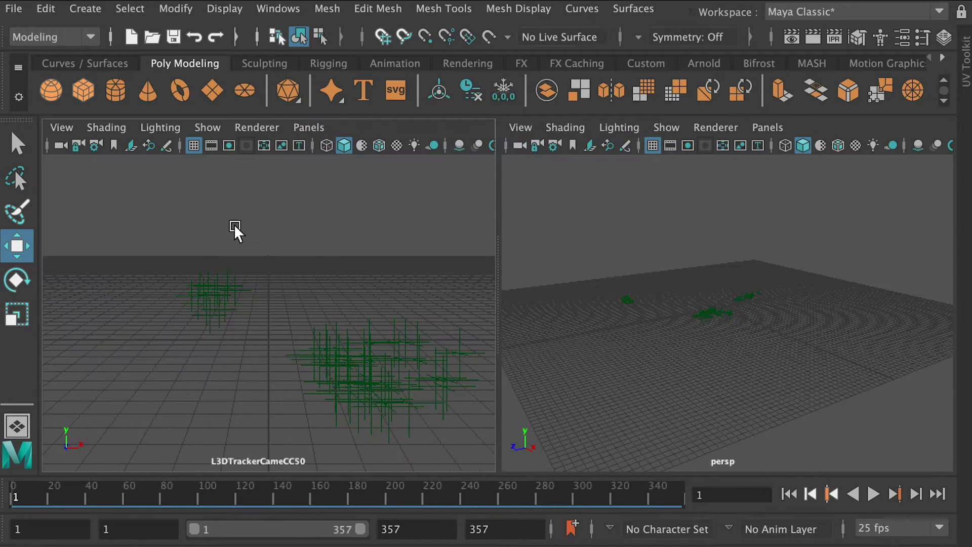
mouse_move(18, 498)
left_mouse_down()
mouse_move(529, 498)
mouse_move(66, 486)
left_mouse_up()
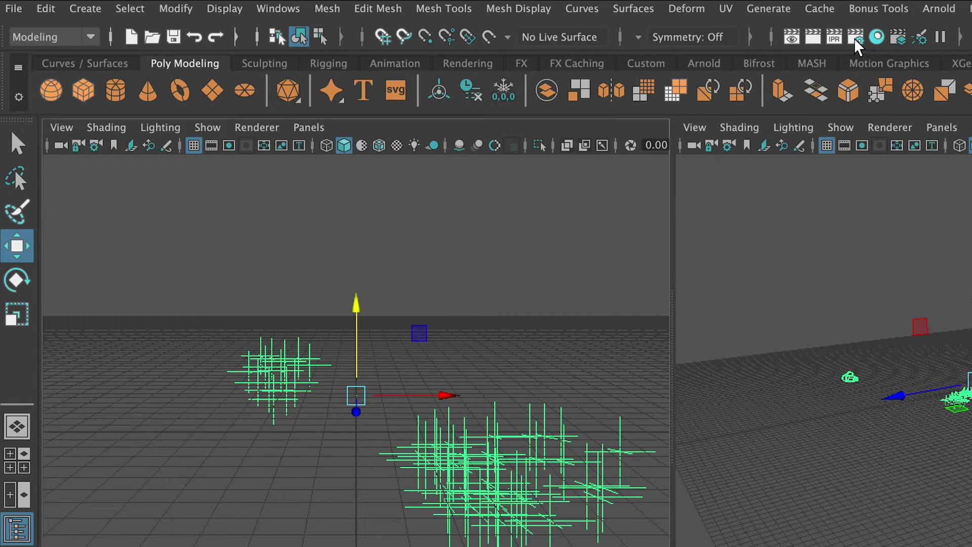
Step: In the render settings, choose Arnold Renderer and the JPEG image format, check the camera and image size, and close them
left_click(855, 38)
left_click_drag(701, 55, 629, 18)
left_click(598, 77)
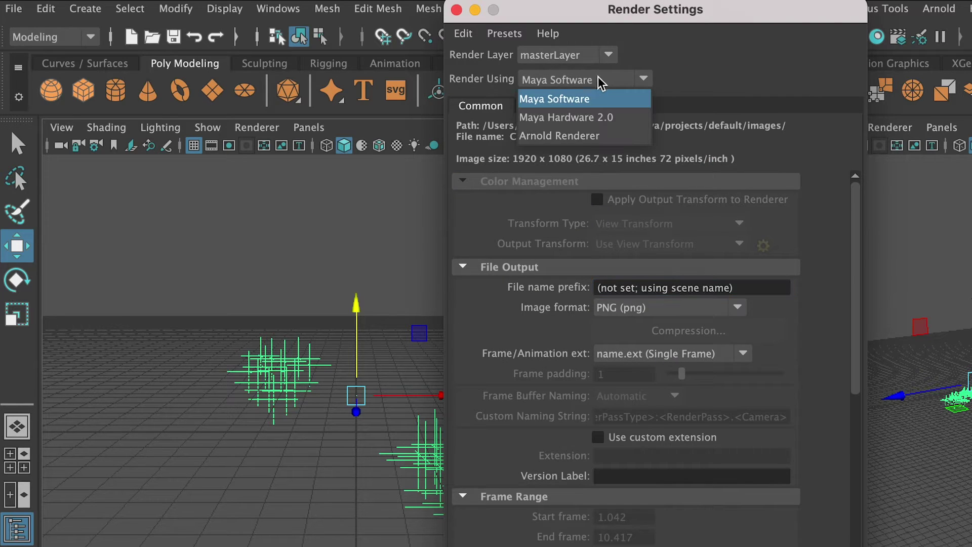
left_click(582, 136)
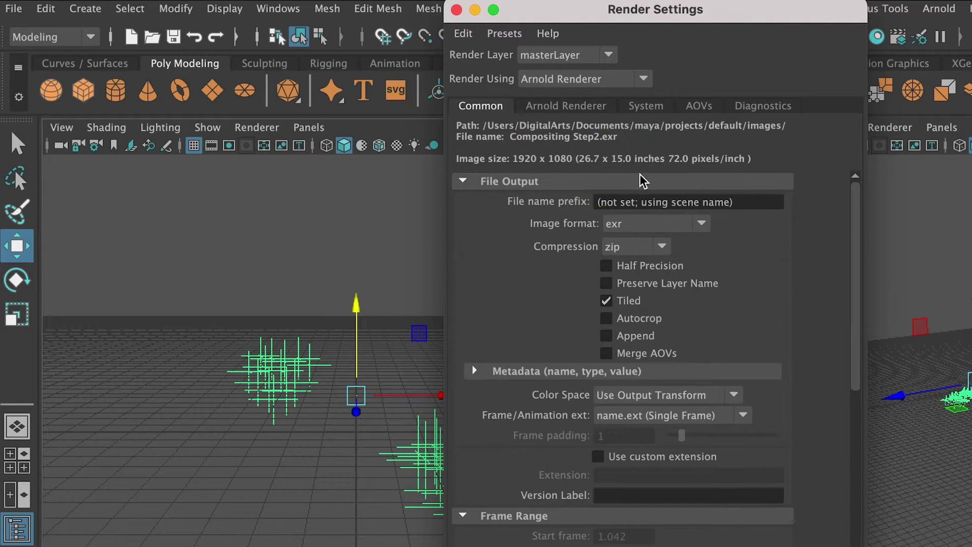
left_click(632, 230)
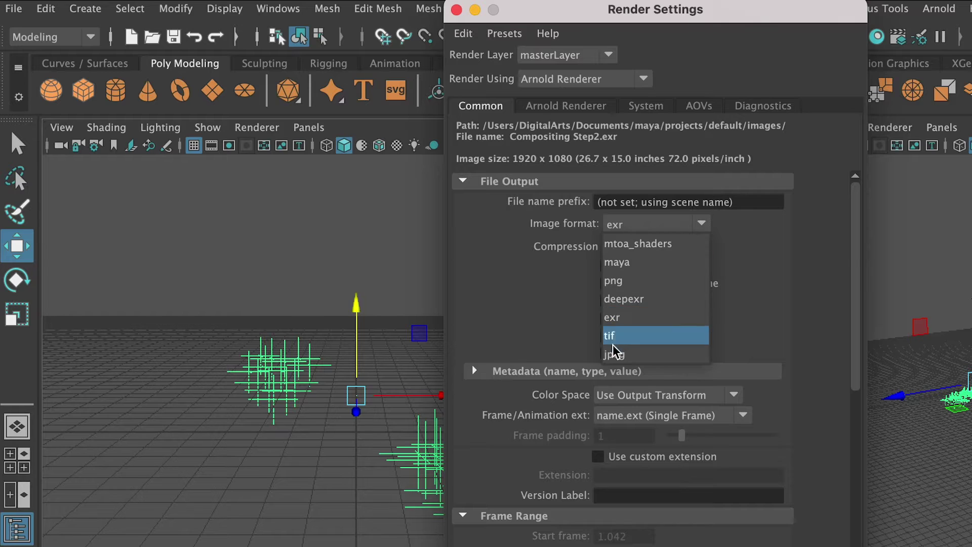
left_click(642, 352)
scroll(651, 355, "down", 10)
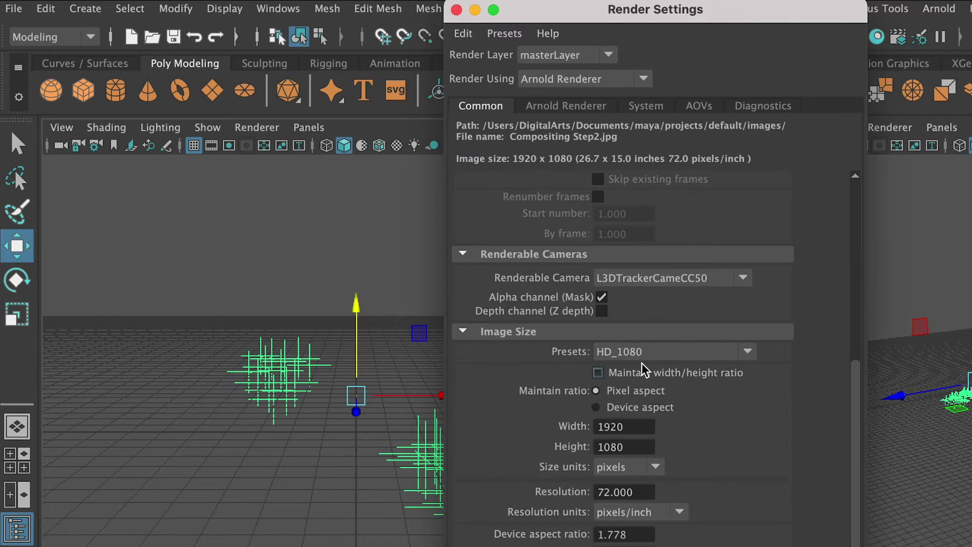
left_click(455, 12)
Step: Display the resolution gate in the L3DTrackerCameCC50 camera view
left_click(61, 127)
mouse_move(129, 485)
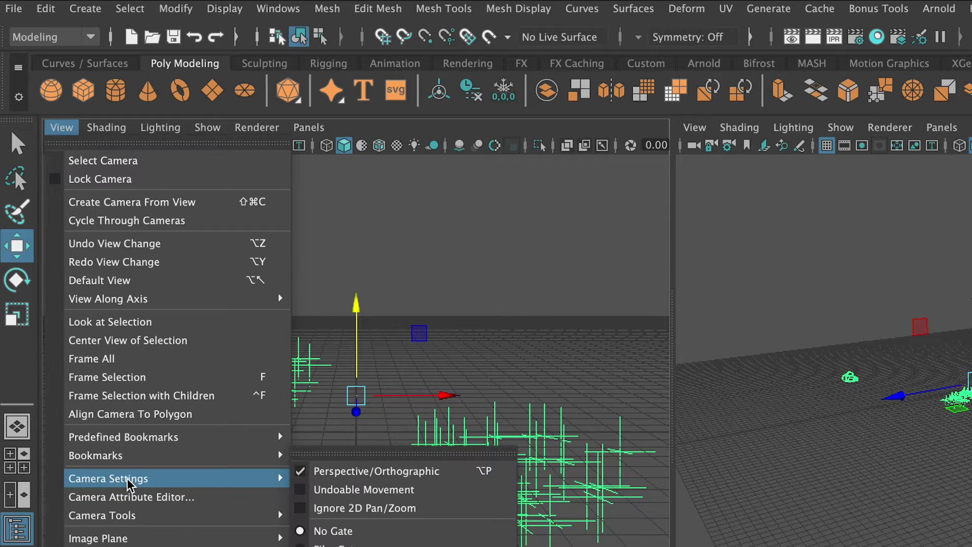
left_click(373, 517)
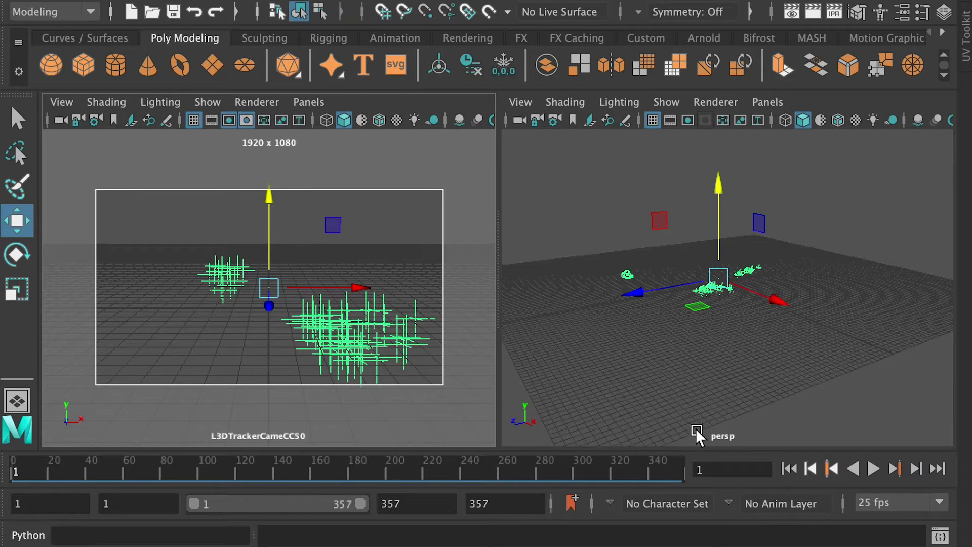
left_click(225, 7)
mouse_move(419, 76)
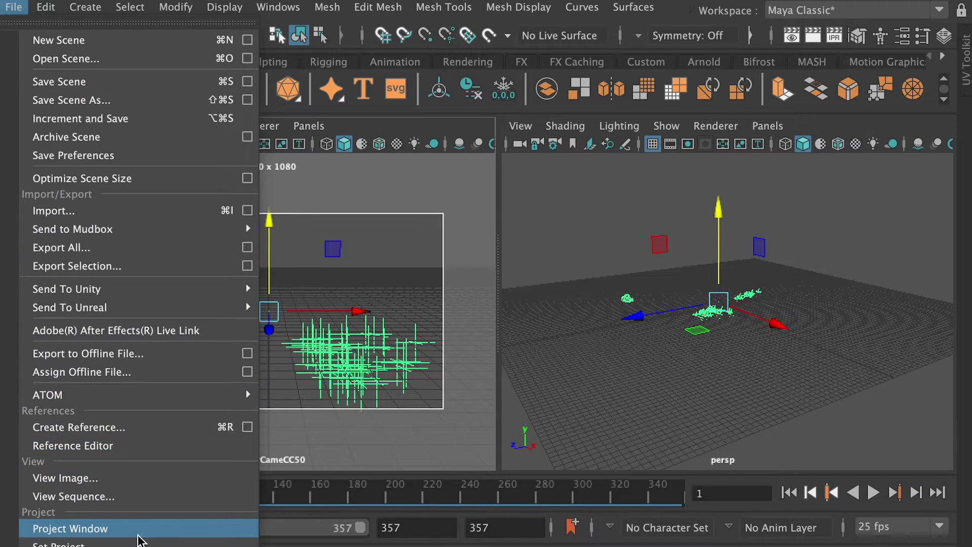
Step: Create a new Maya project named Compositing Step3 in the CompositingIn3DLesson02/01Demo folder
left_click(127, 533)
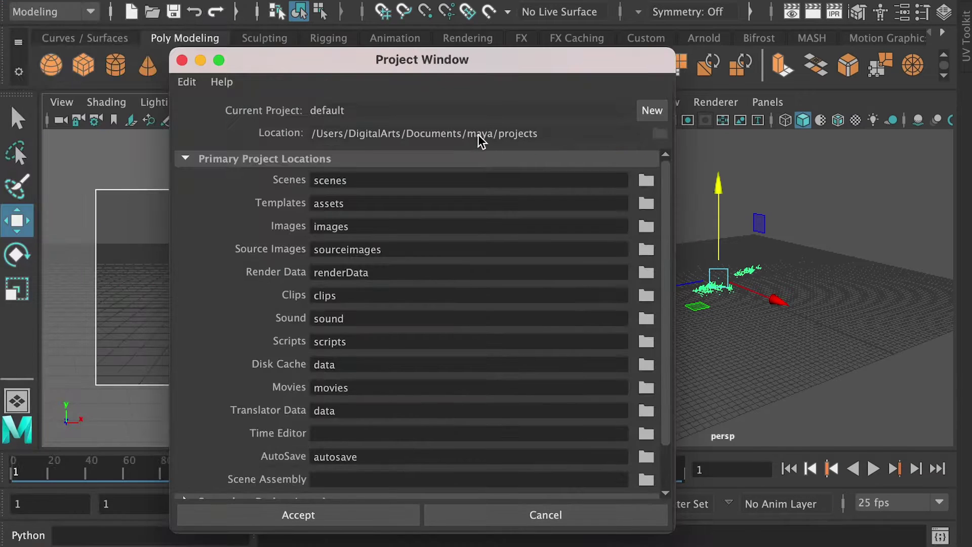
left_click(652, 110)
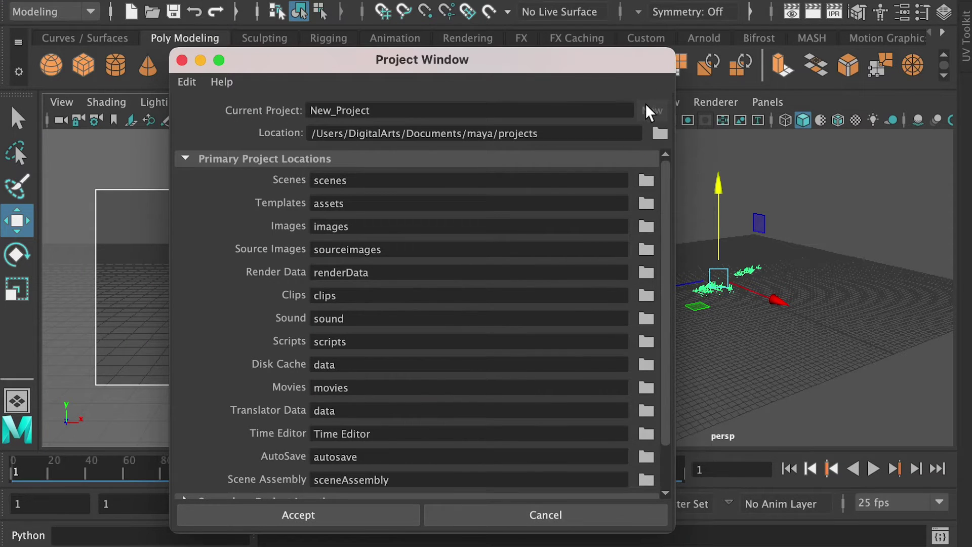
left_click(659, 134)
double_click(191, 96)
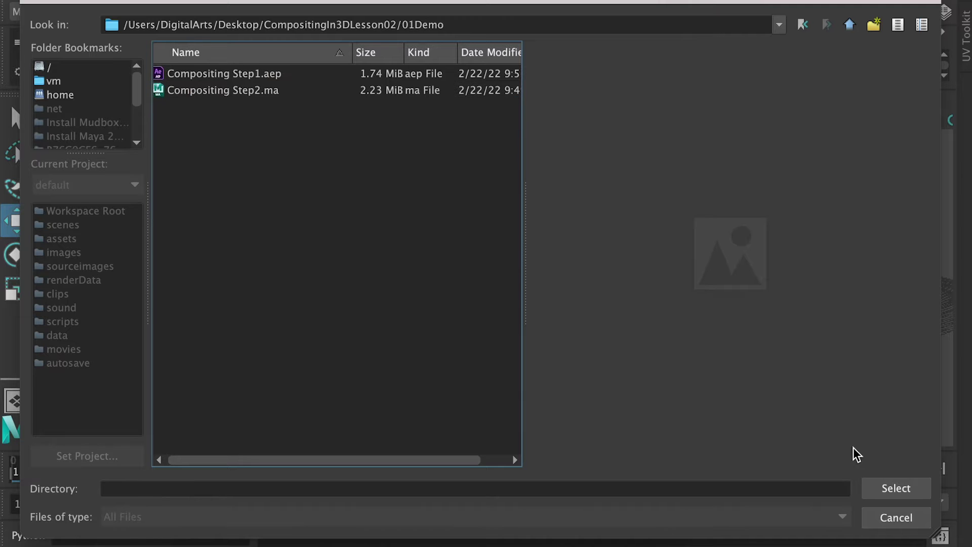
left_click(891, 488)
left_click_drag(630, 111, 232, 107)
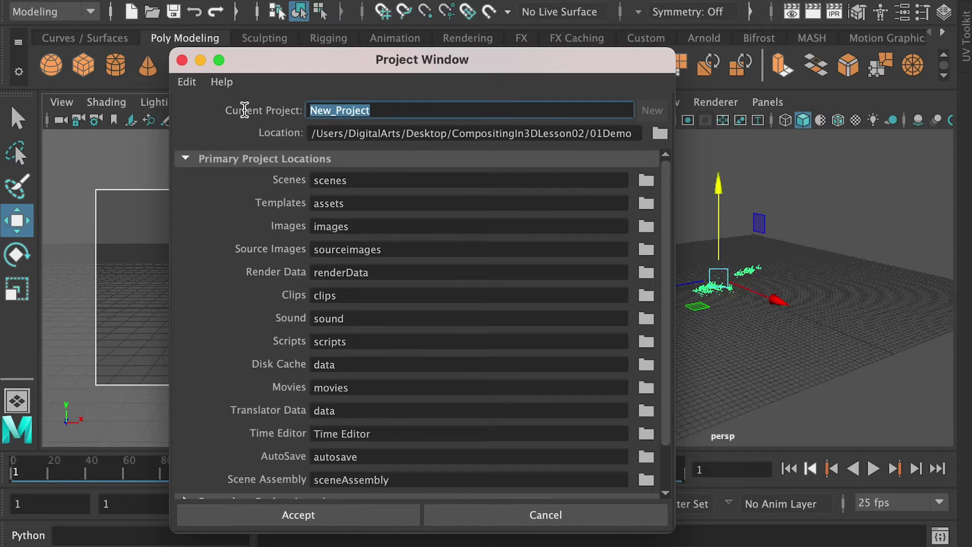
type("Compositing Step3")
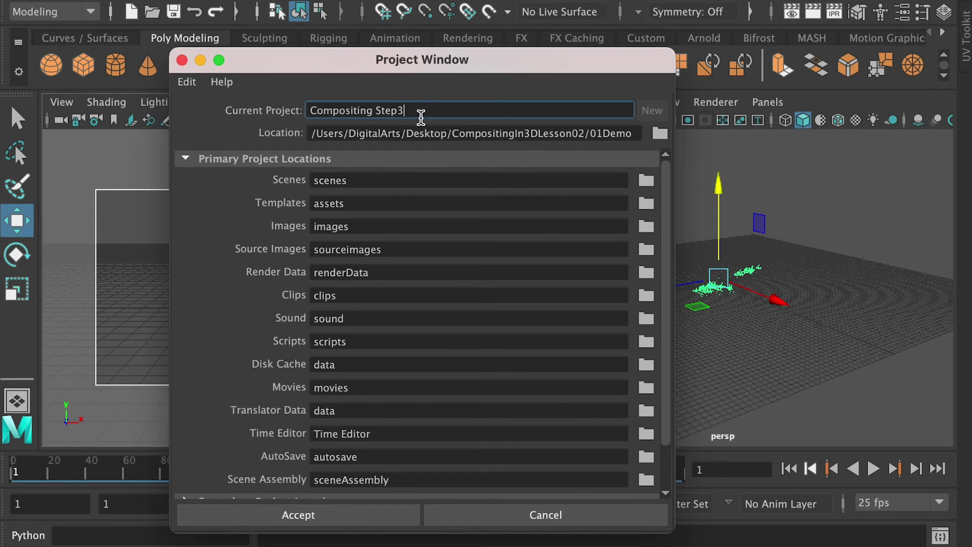
left_click(332, 518)
left_click(401, 235)
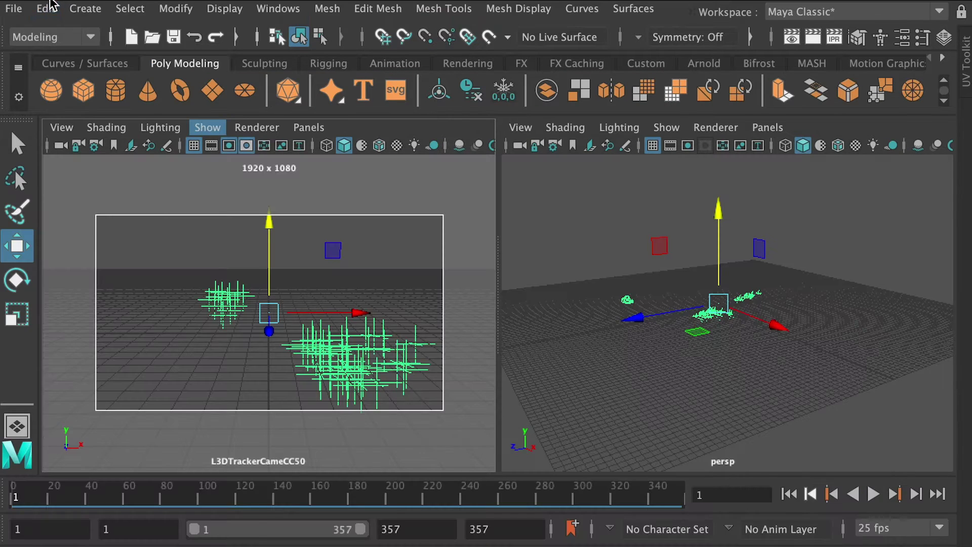
Step: Save the scene as Compositing Step3.ma in the new project's scenes folder and open that folder in Finder
left_click(19, 6)
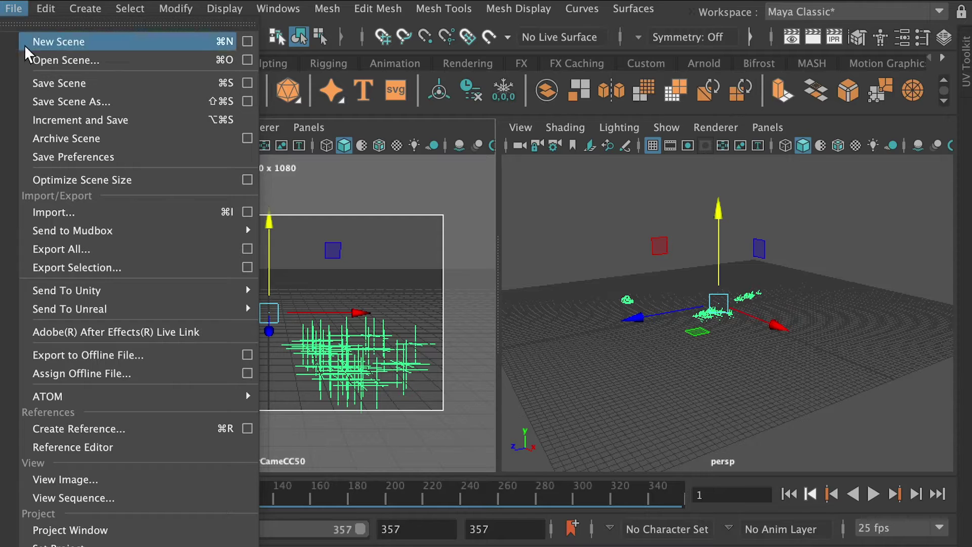
left_click(119, 101)
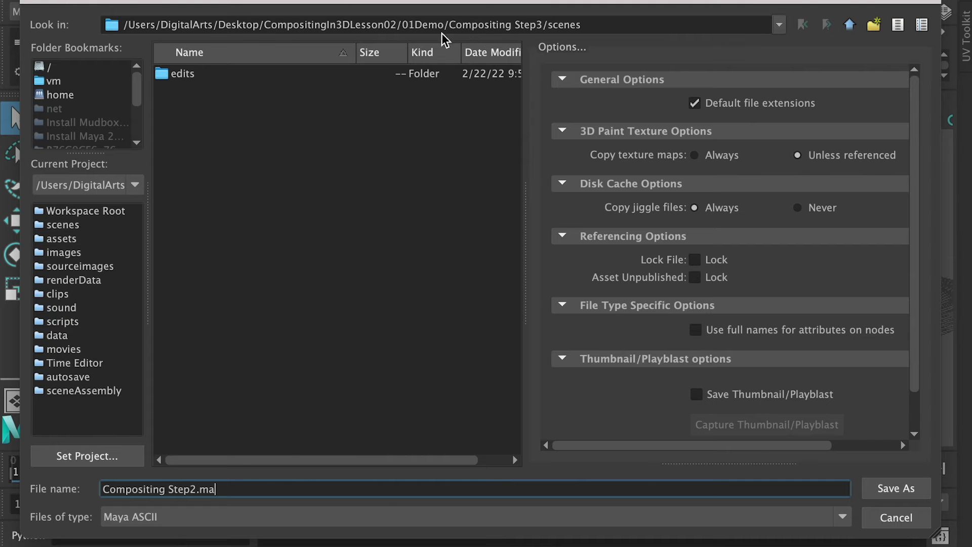
left_click(895, 488)
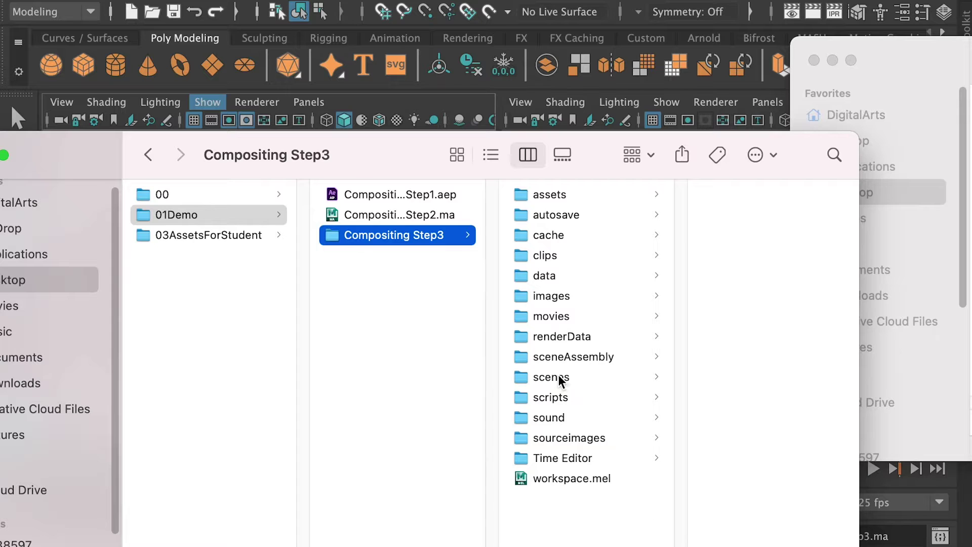
left_click(559, 379)
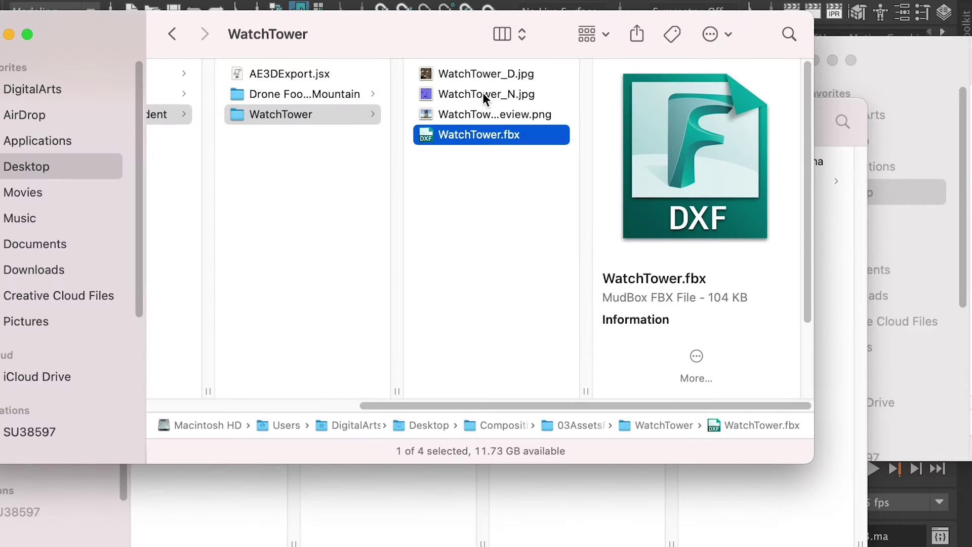
Step: Select the texture files WatchTower_D.jpg and WatchTower_N.jpg in the WatchTower asset folder
left_click(482, 93)
left_click(530, 78, "shift")
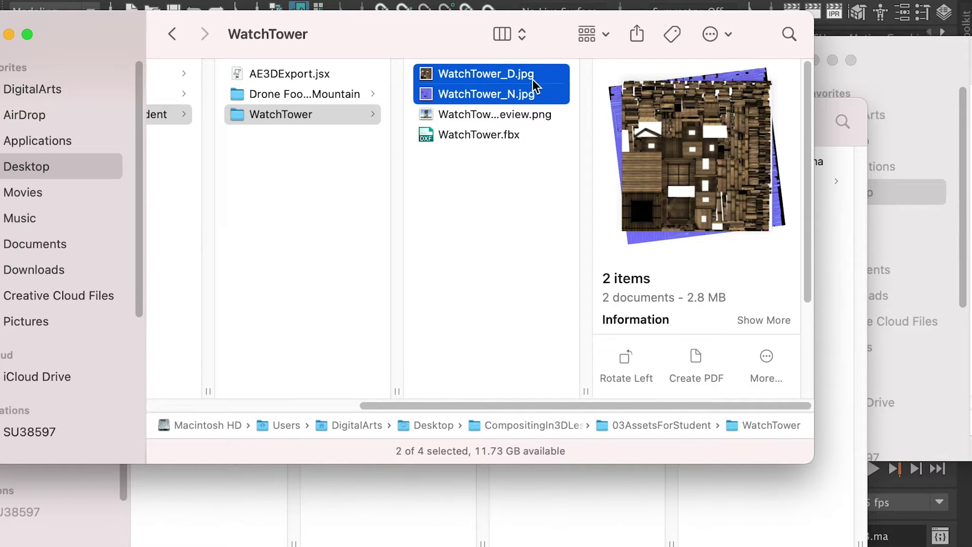
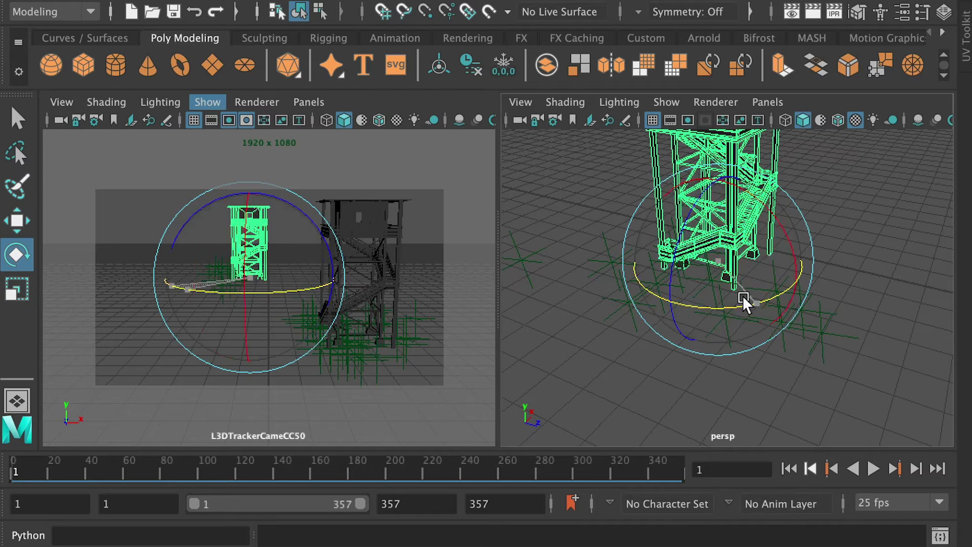
Step: Rotate the watchtower nearer to the tracker camera about its vertical axis
left_click(555, 334)
left_click(355, 334)
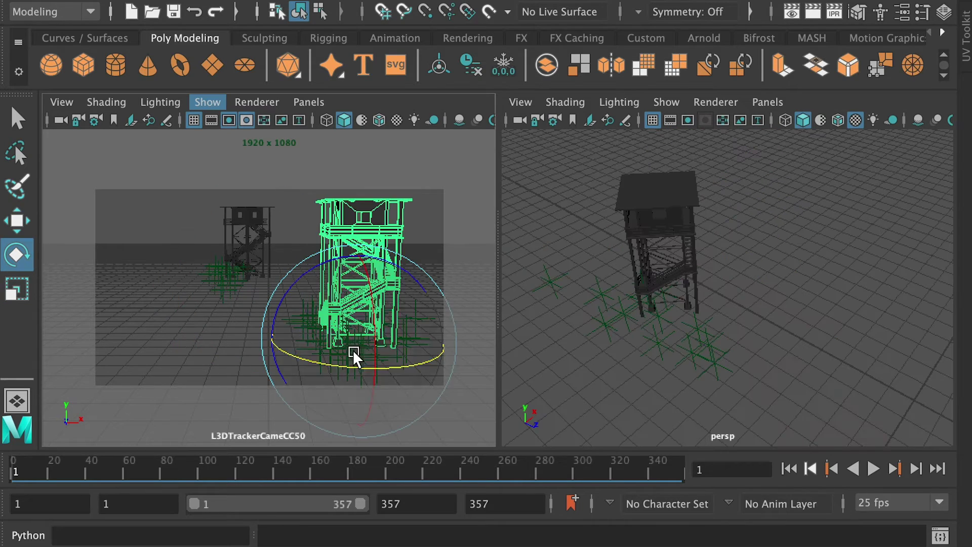
left_click_drag(354, 355, 412, 363)
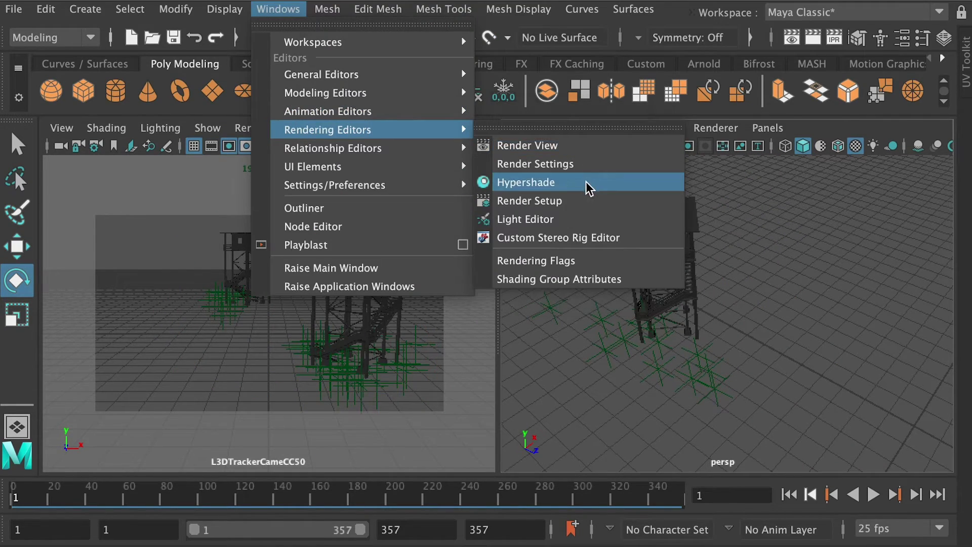
Step: Create a Lambert material in the Hypershade and rename it WatchtowerM
left_click(526, 180)
left_click(197, 10)
mouse_move(210, 44)
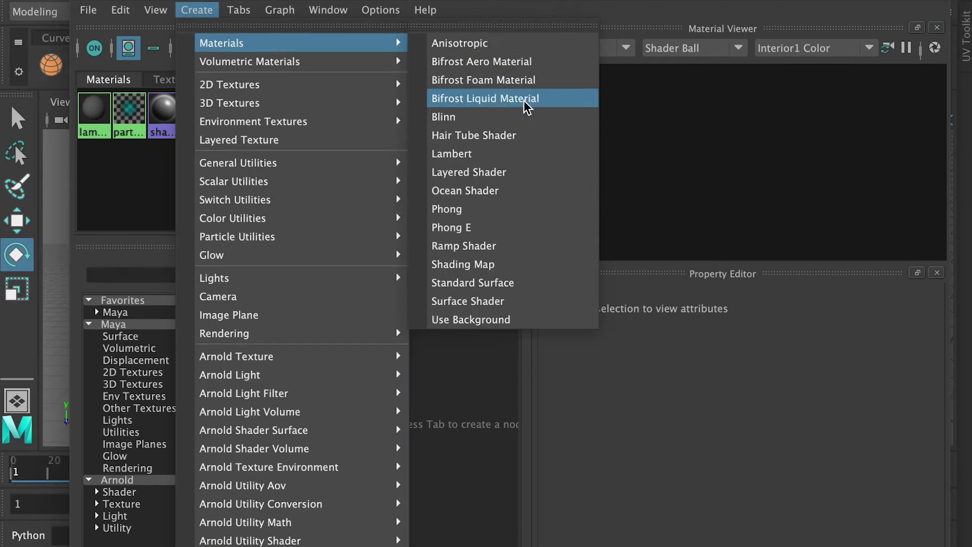
left_click(476, 154)
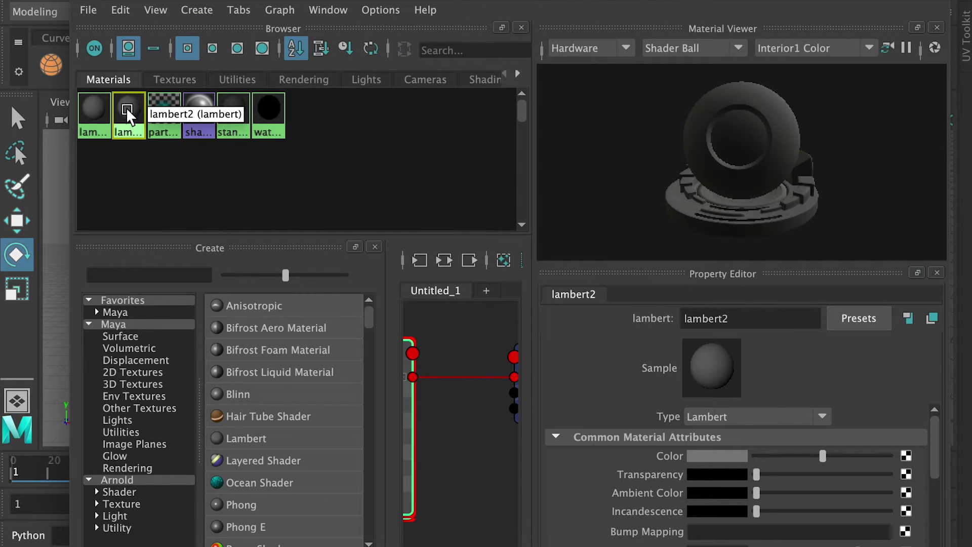
double_click(691, 319)
type("WatchtowerM")
key("Return")
Step: Connect a File texture to the WatchtowerM material's Color and load WatchTower_D.jpg from sourceimages into it
scroll(896, 433, "down", 1)
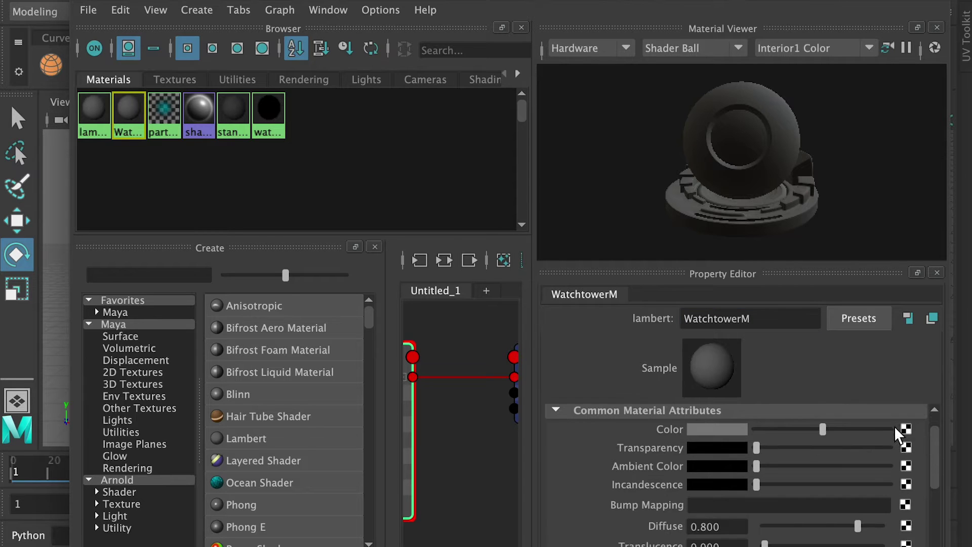
left_click(905, 429)
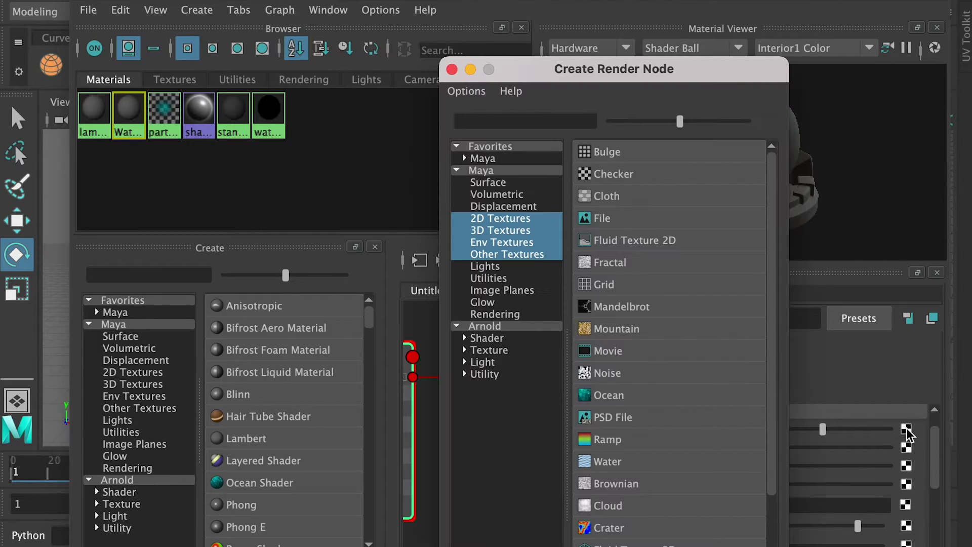
left_click(626, 218)
scroll(789, 405, "down", 2)
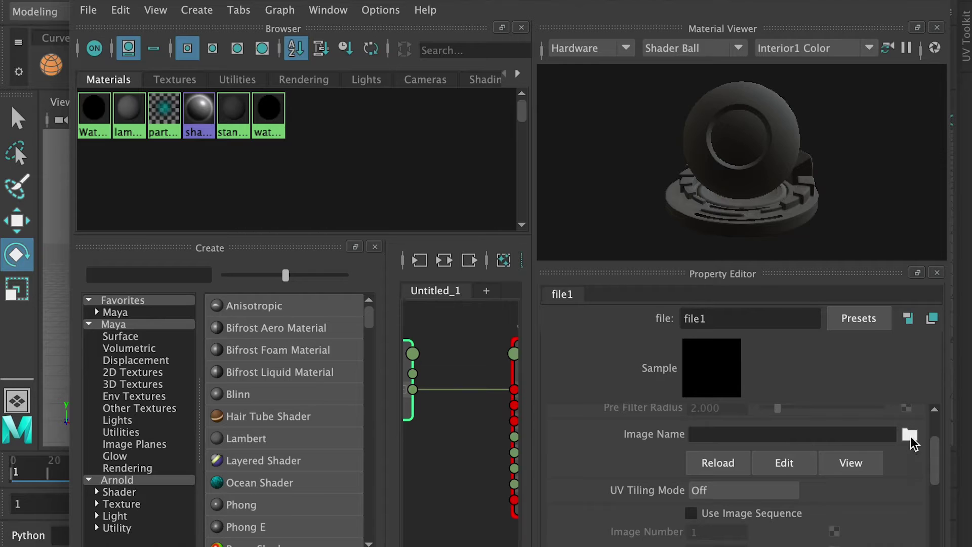
left_click(910, 433)
left_click(258, 96)
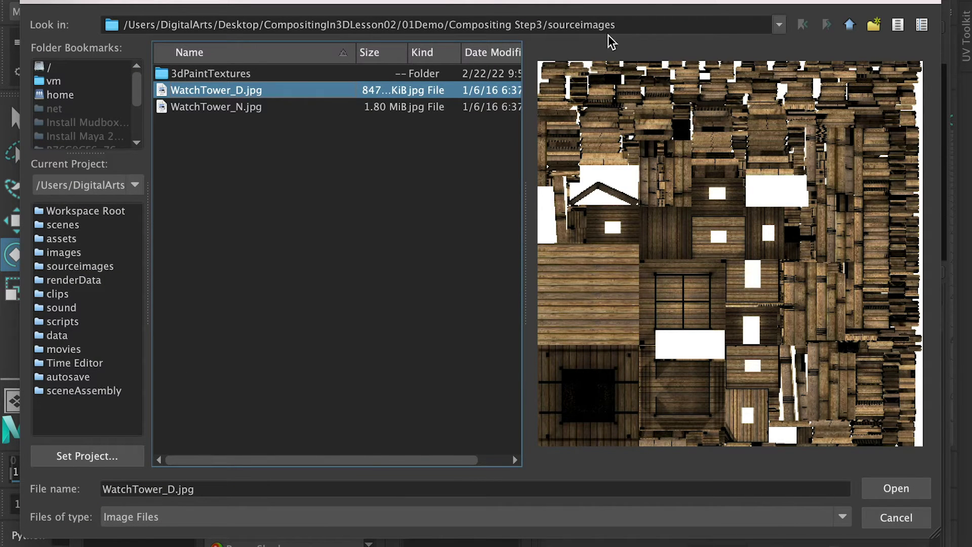
left_click(869, 492)
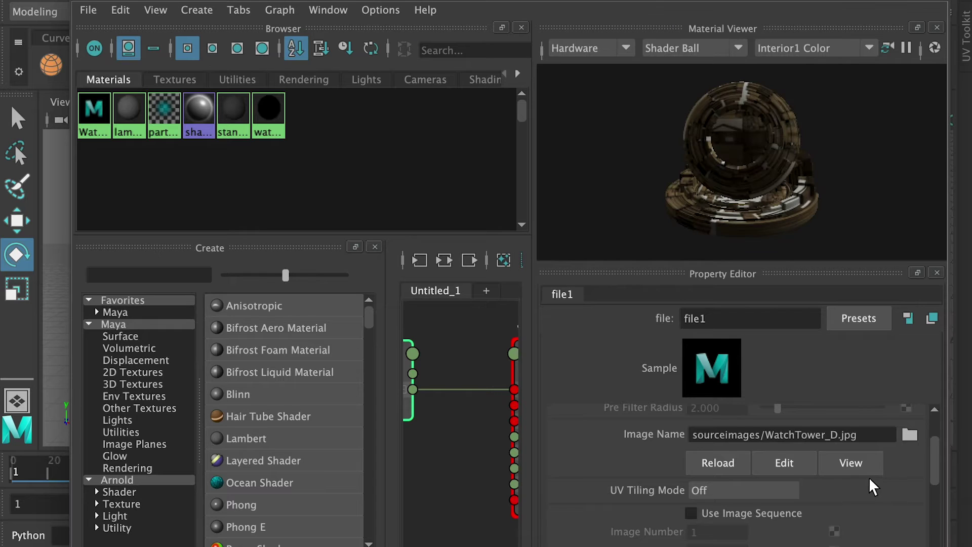
Step: Connect a File texture to WatchtowerM's Bump Mapping and set the bump node to use Tangent Space Normals
left_click(94, 112)
scroll(645, 478, "down", 1)
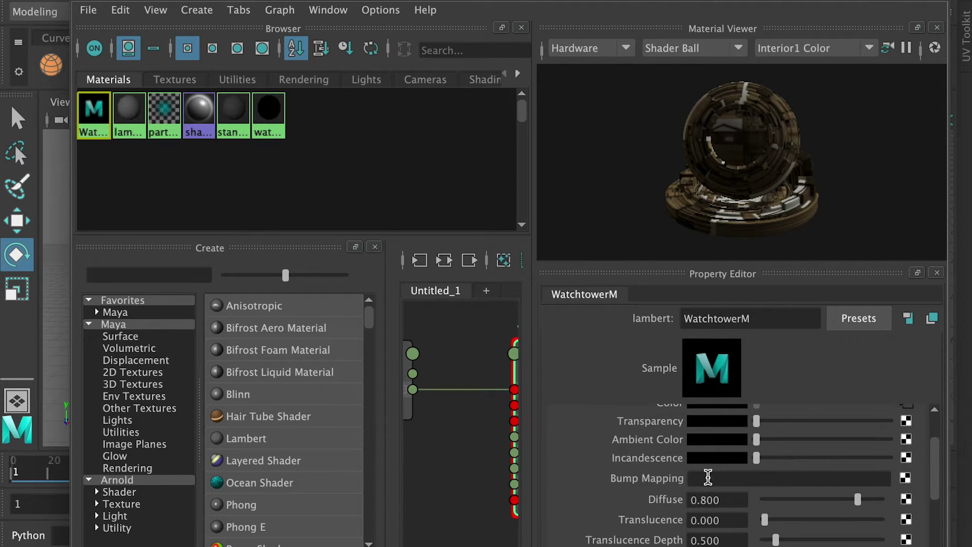
left_click(905, 478)
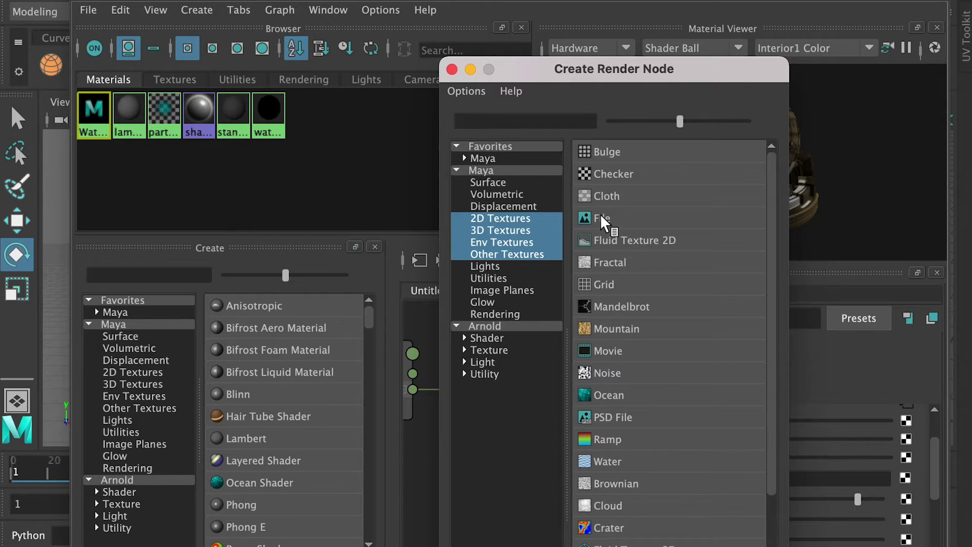
left_click(621, 218)
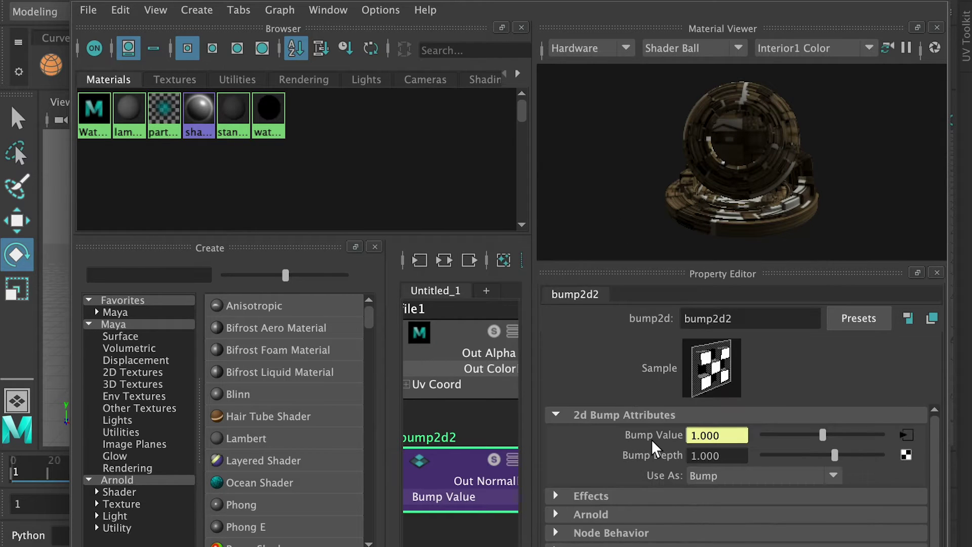
scroll(652, 441, "down", 1)
left_click(759, 464)
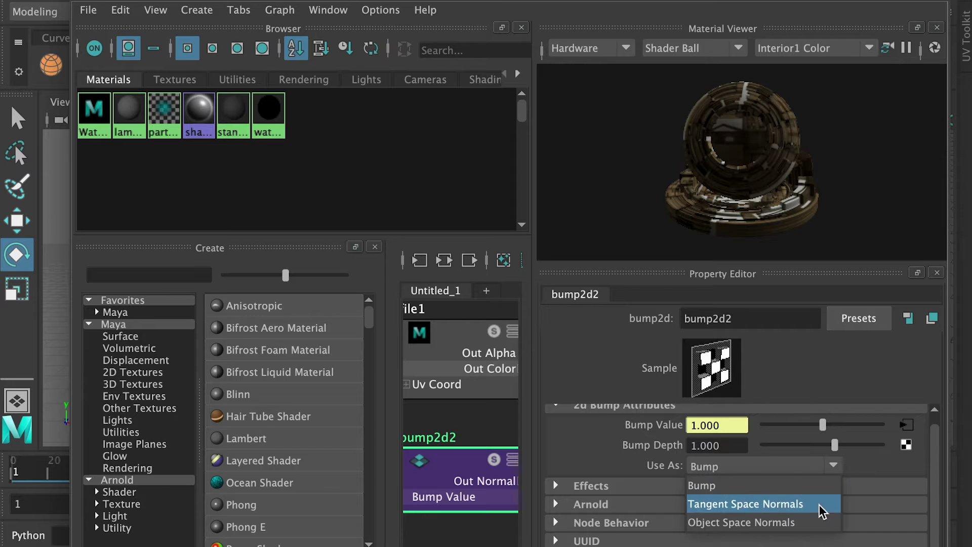
left_click(805, 504)
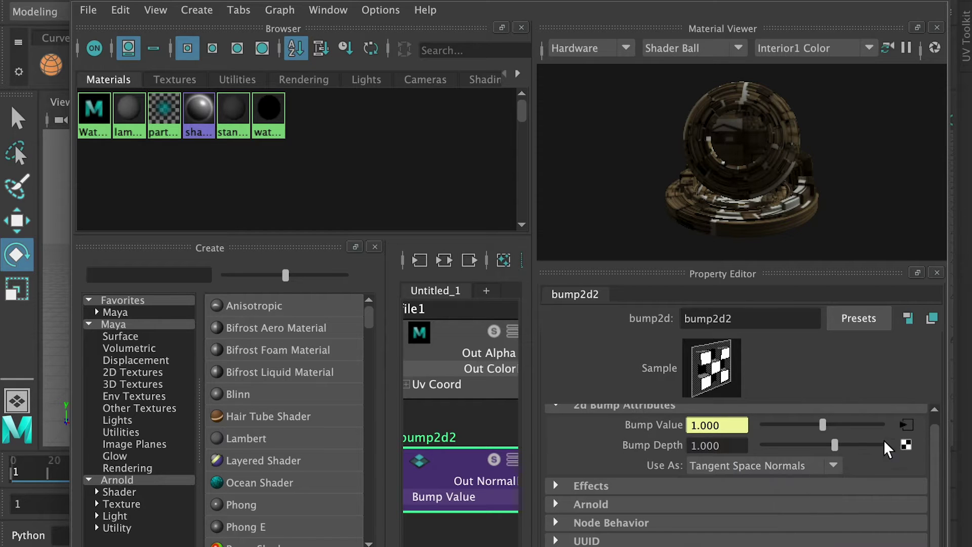
Step: Load WatchTower_N.jpg from sourceimages as the image of the File texture feeding the Bump Value
left_click(906, 425)
left_click(910, 435)
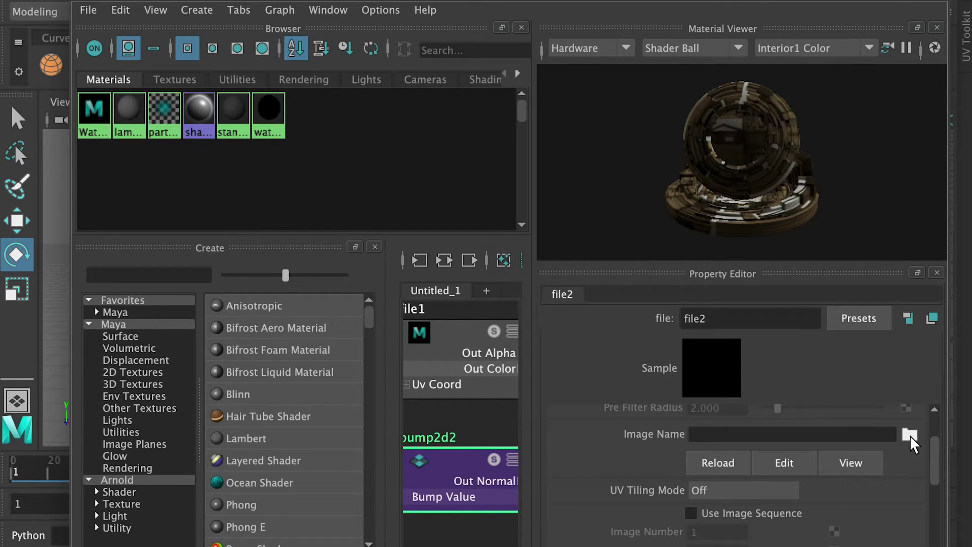
left_click(226, 106)
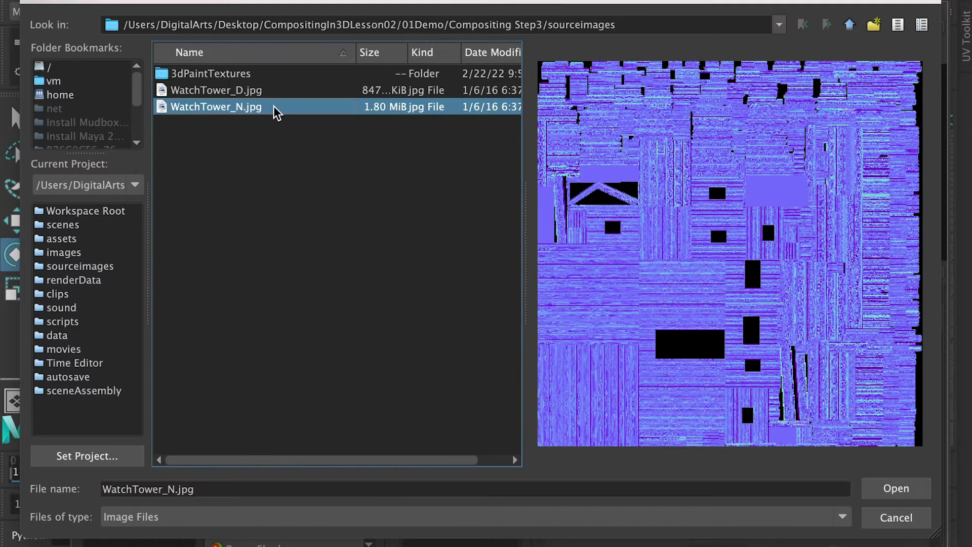
left_click(895, 489)
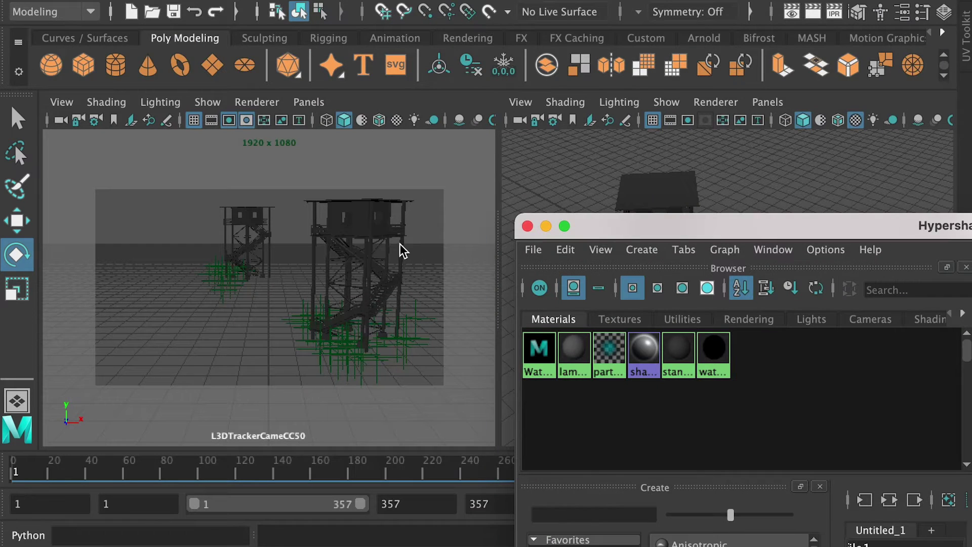
Step: Assign the WatchtowerM material to both watchtowers
left_click(402, 251)
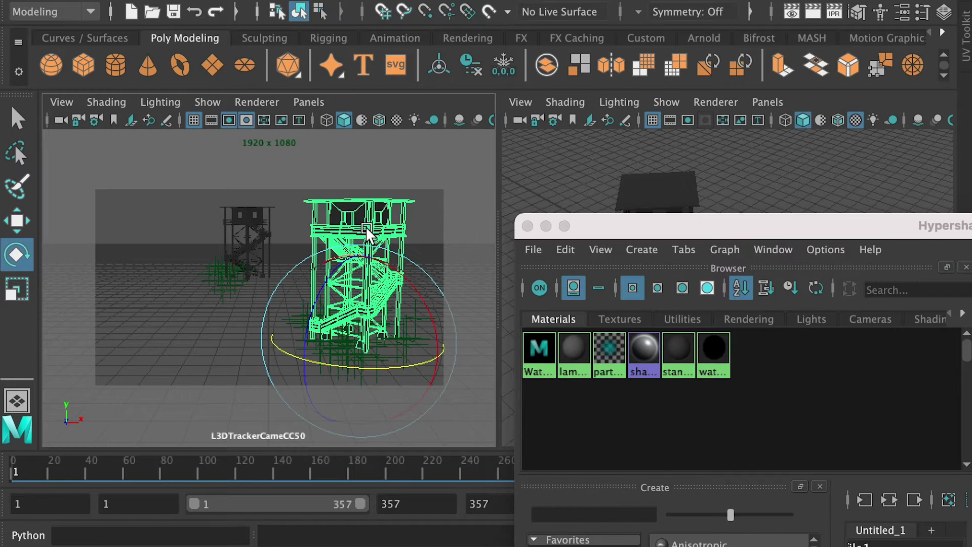
left_click(245, 219, "shift")
right_click_drag(538, 349, 529, 303)
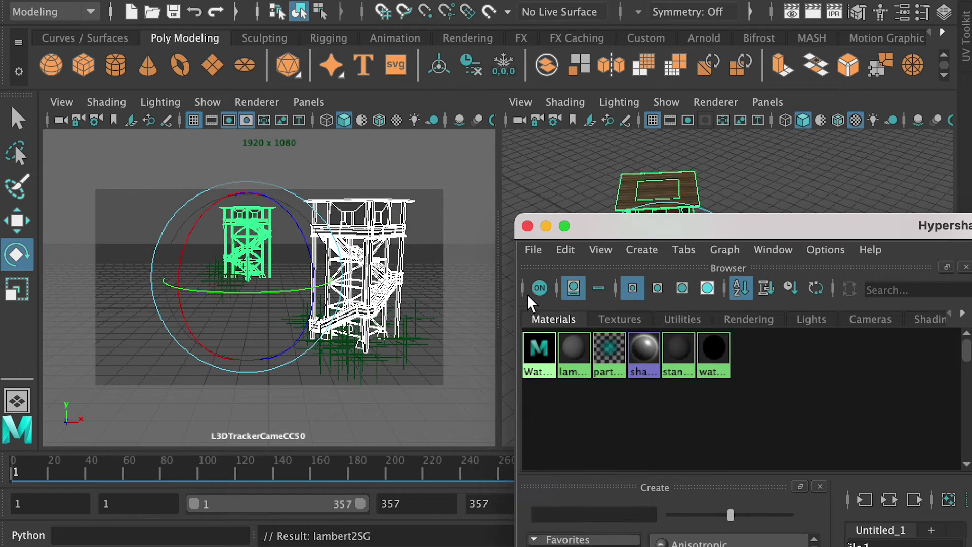
left_click(541, 174)
Step: Turn on textured display in both the tracker camera and perspective views
left_click(181, 218)
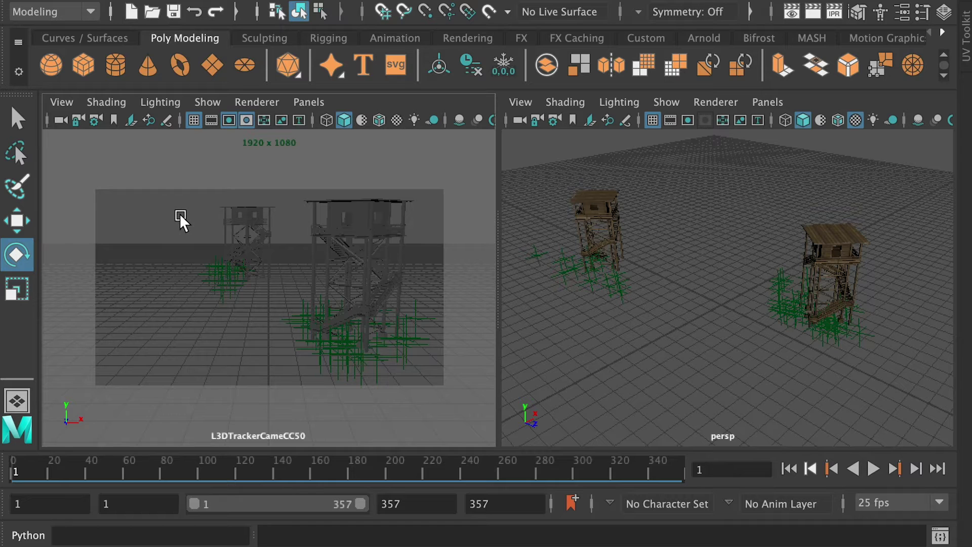
key("6")
left_click(546, 188)
key("6")
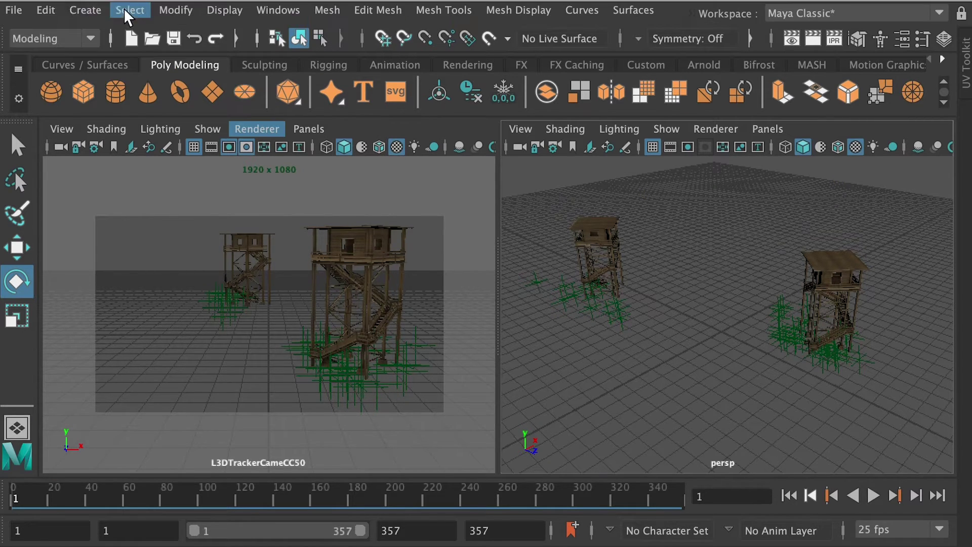
Step: Create a polygon plane and scale it up uniformly until it extends beneath both watchtowers
left_click(85, 10)
mouse_move(141, 75)
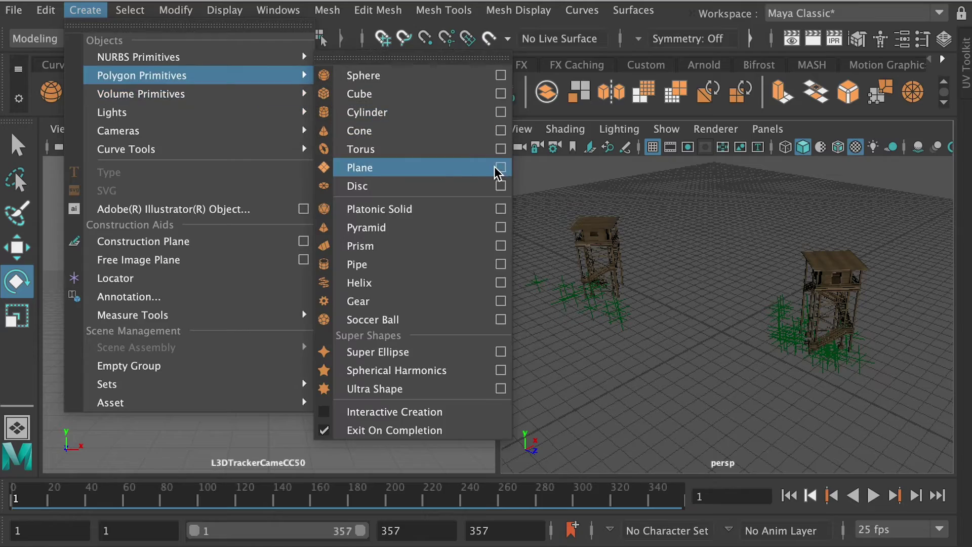
left_click(469, 163)
key("r")
left_click_drag(720, 306, 846, 384)
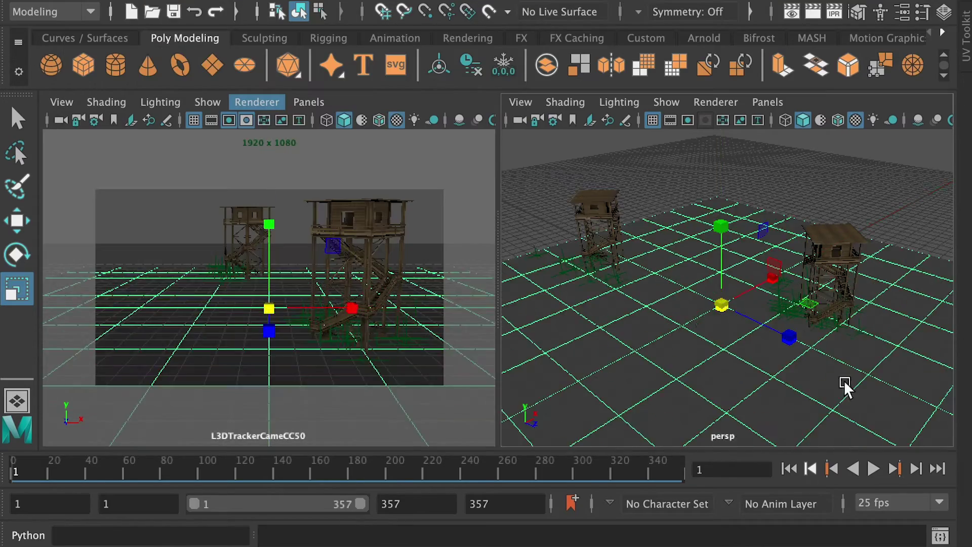
Step: Move the plane back behind the watchtowers, rotate it upright to face the tracker camera and scale it up as a backdrop
key("w")
scroll(732, 284, "down", 5)
left_click_drag(269, 331, 257, 233)
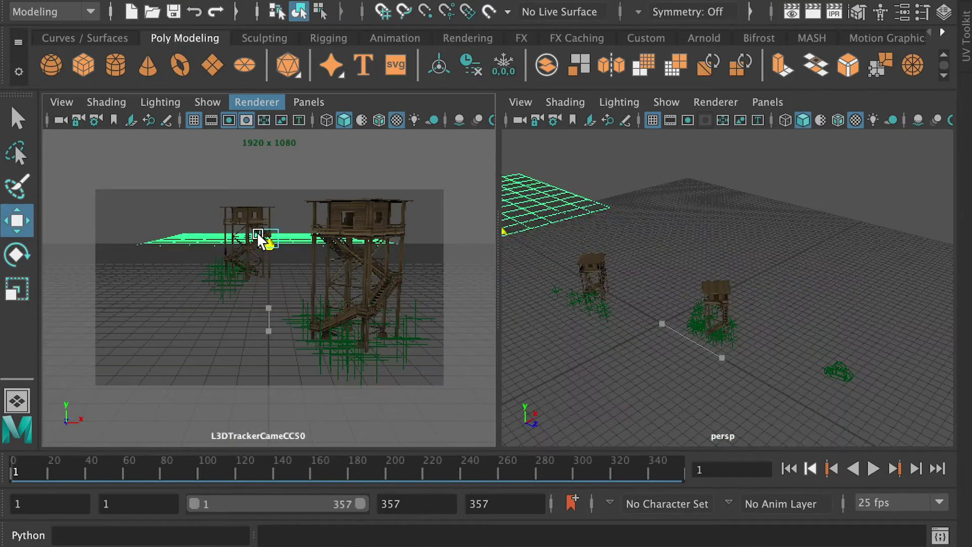
key("e")
left_click_drag(271, 189, 245, 305)
key("r")
left_click_drag(269, 240, 612, 294)
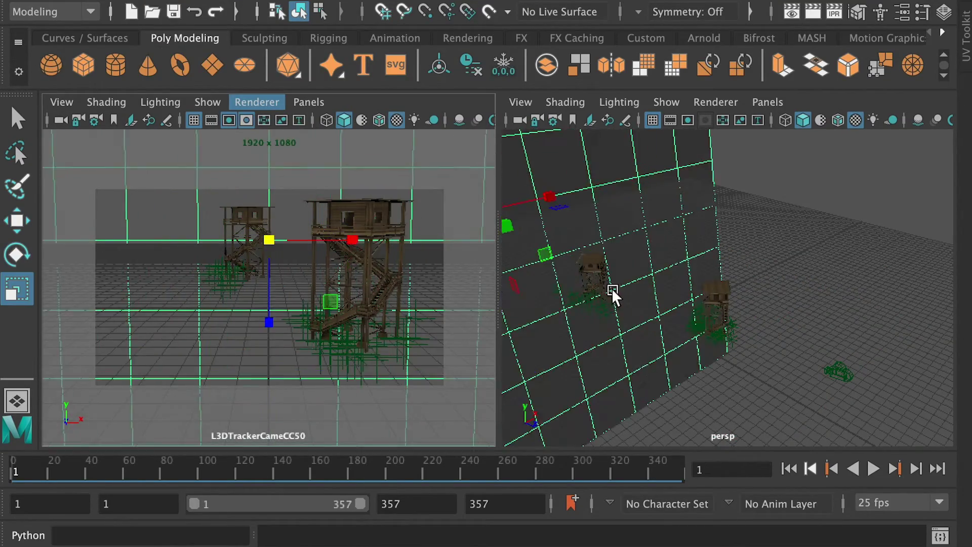
Step: Play the animation in the tracker camera view and shift the backdrop plane sideways so it covers the frame throughout
key("alt+v")
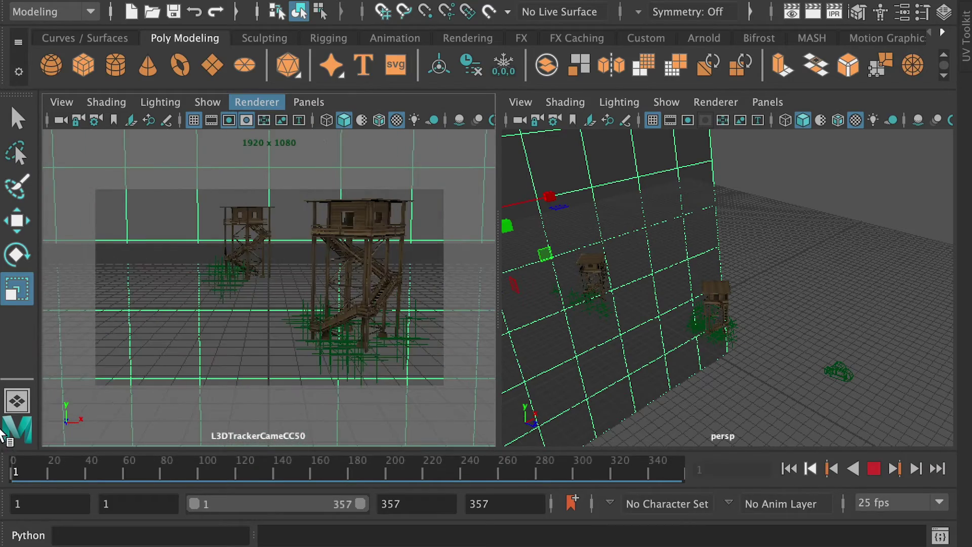
key("w")
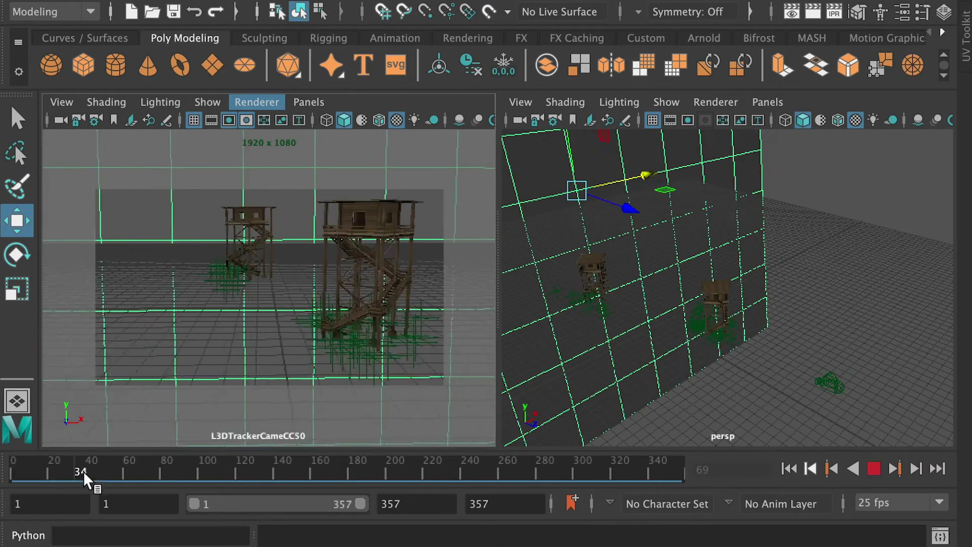
key("alt+v")
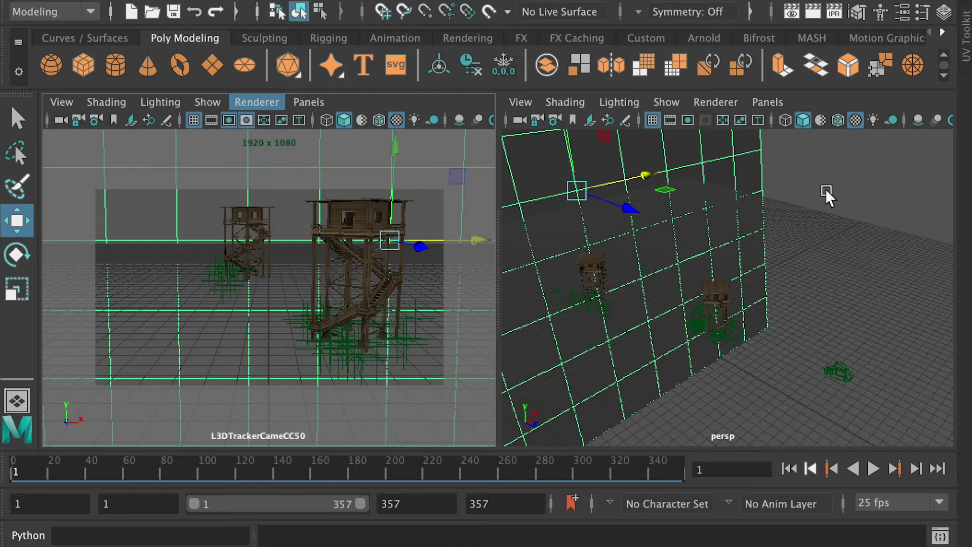
Step: Create a new Lambert material in the Hypershade and name it Greenscreen
left_click(289, 1)
mouse_move(354, 104)
left_click(584, 143)
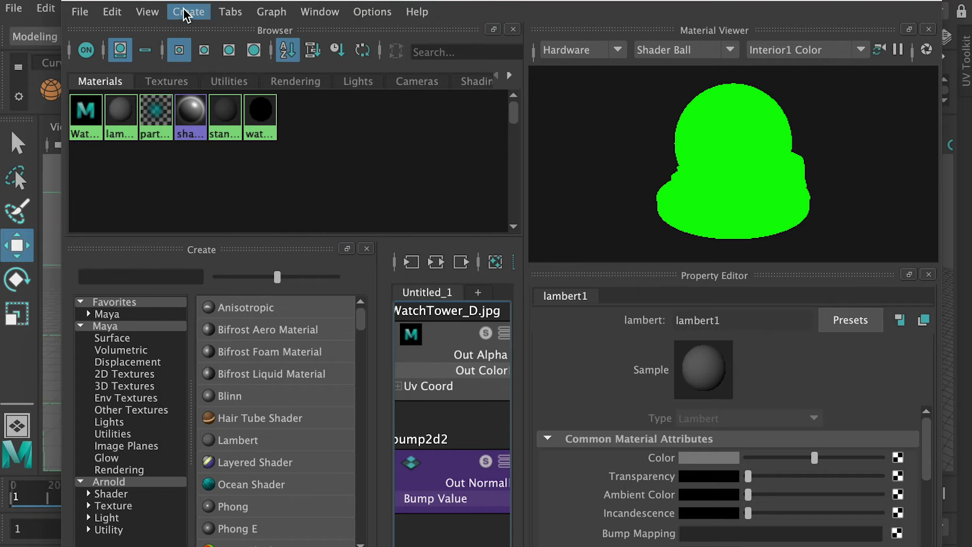
left_click(189, 11)
mouse_move(284, 45)
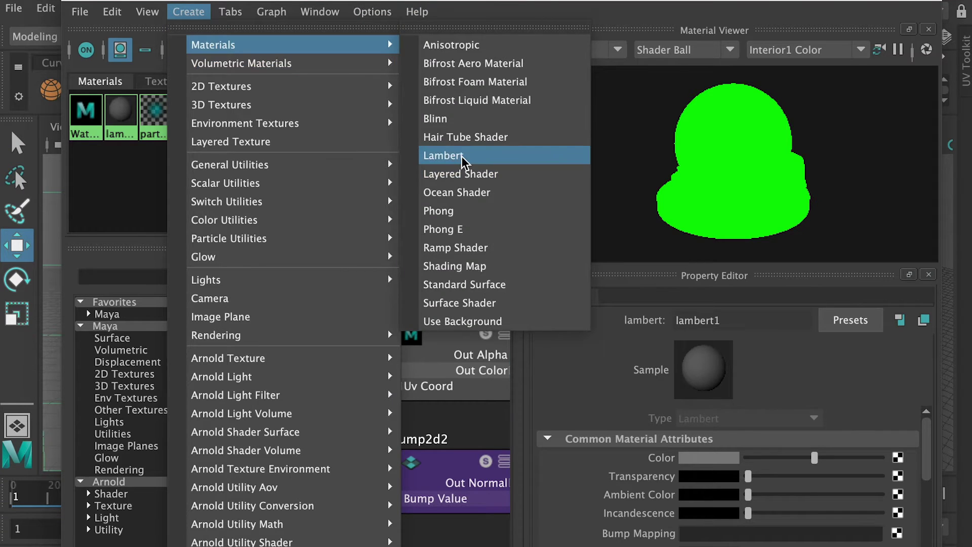
left_click(462, 161)
type("Greenscreen")
key("Return")
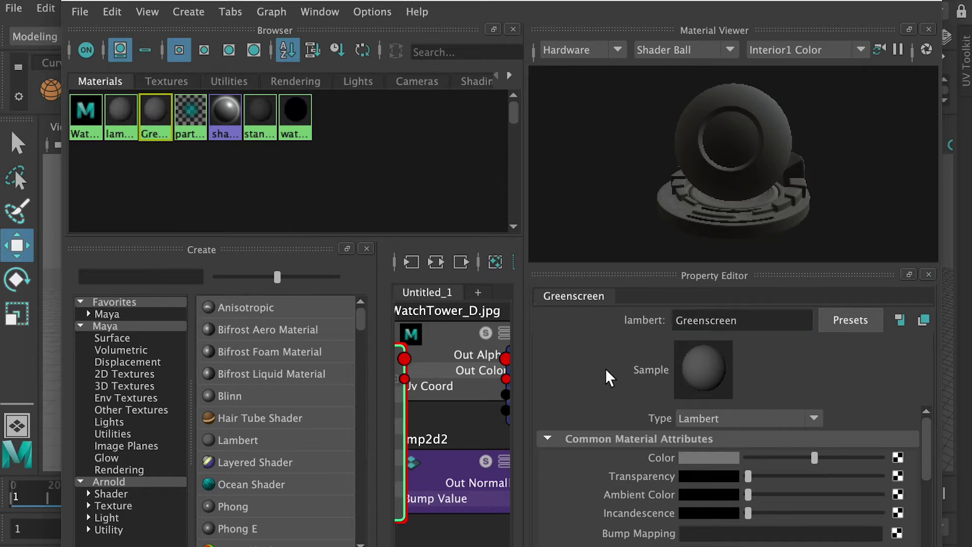
Step: Set the Greenscreen material's Color to a saturated green
scroll(653, 420, "down", 1)
left_click(693, 449)
left_click(794, 423)
left_click_drag(836, 458, 861, 464)
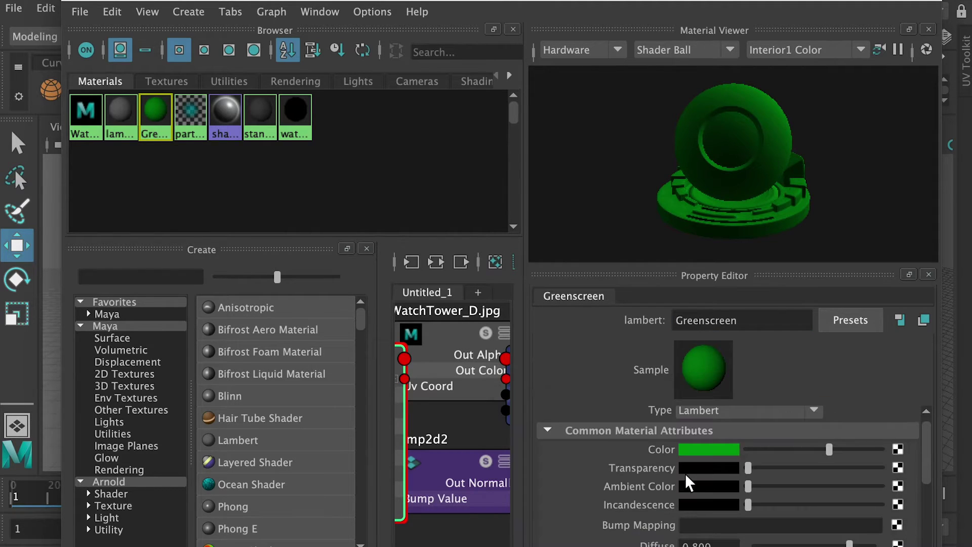
Step: Give the Greenscreen material's Incandescence the same green as its Color, assign it to the backdrop plane and close the Hypershade
scroll(689, 484, "down", 3)
left_click(702, 445)
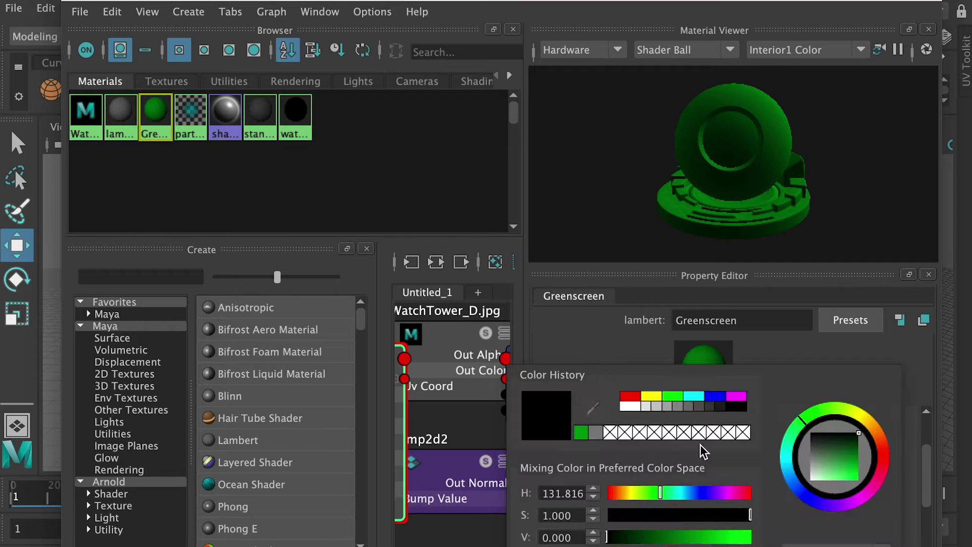
left_click(580, 434)
scroll(722, 461, "down", 2)
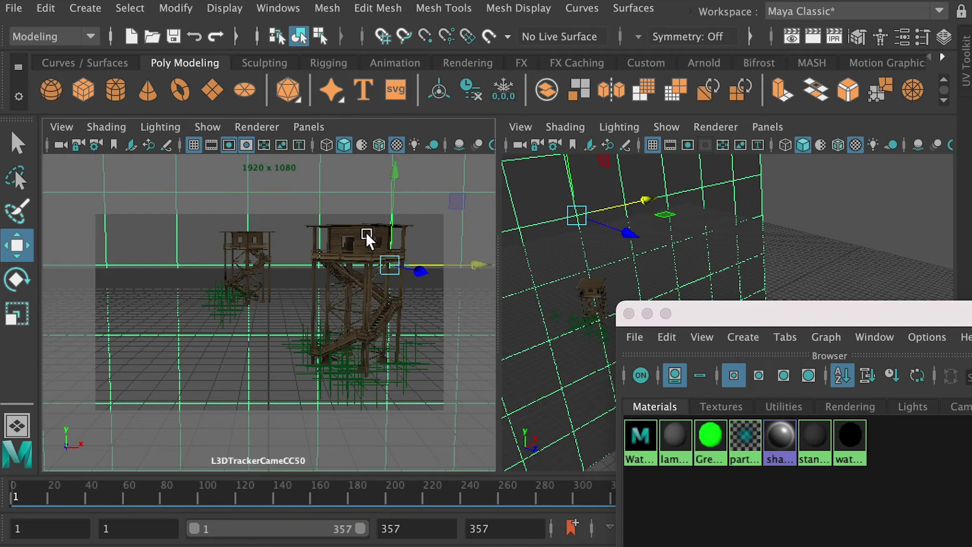
right_click_drag(710, 436, 683, 373)
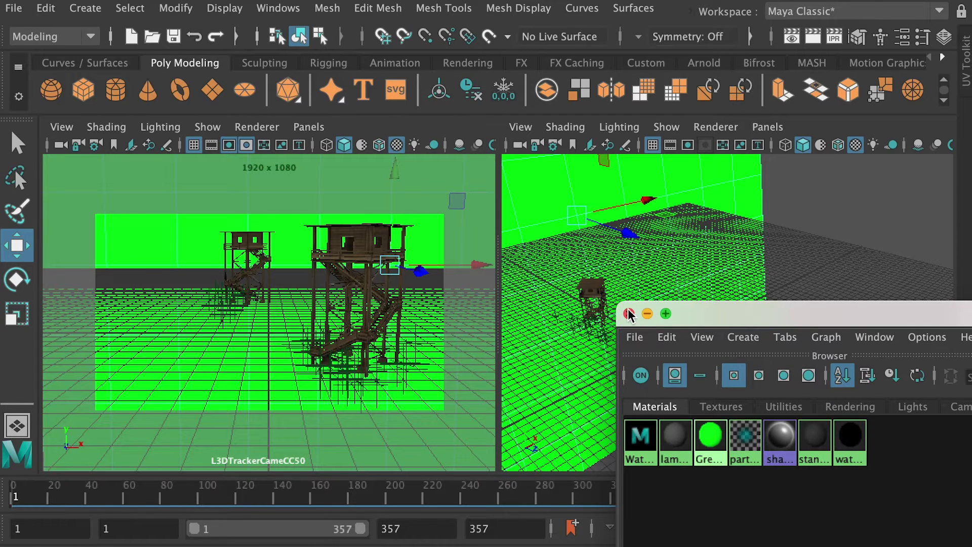
left_click(628, 313)
Step: Enlarge the tracker camera view to fill the workspace and hide its grid and tracking locators
key("space")
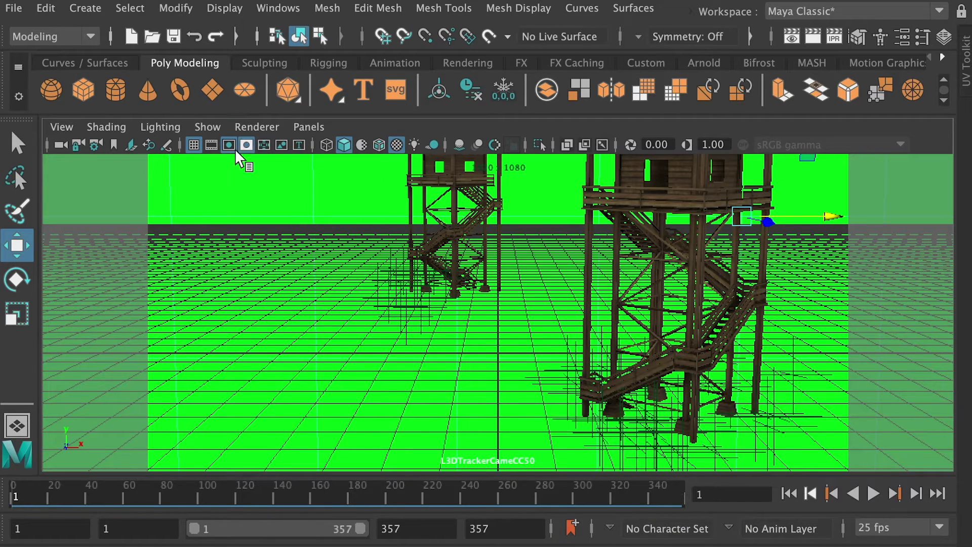
left_click(207, 127)
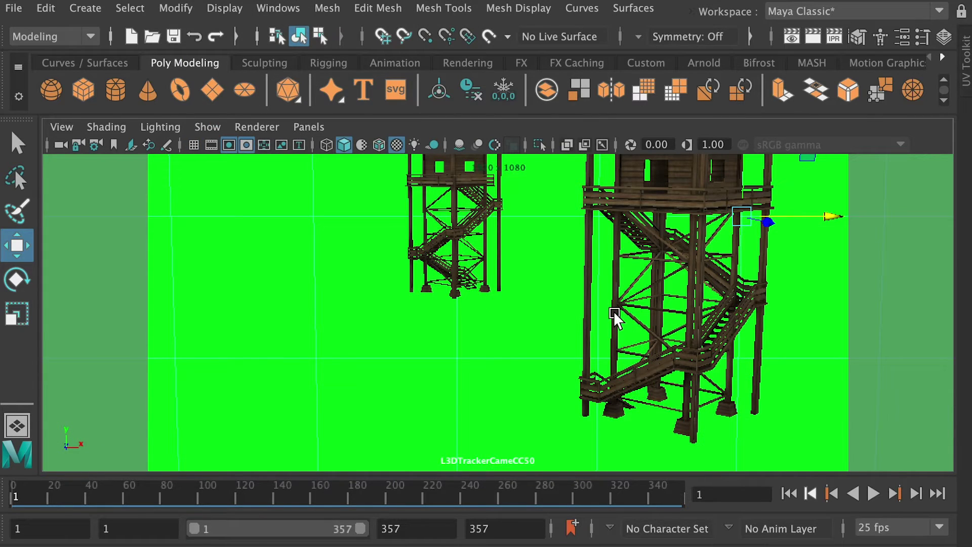
Step: Playblast the tracker camera view over the time slider range and save it as Render1 in the project's movies folder
left_click(293, 8)
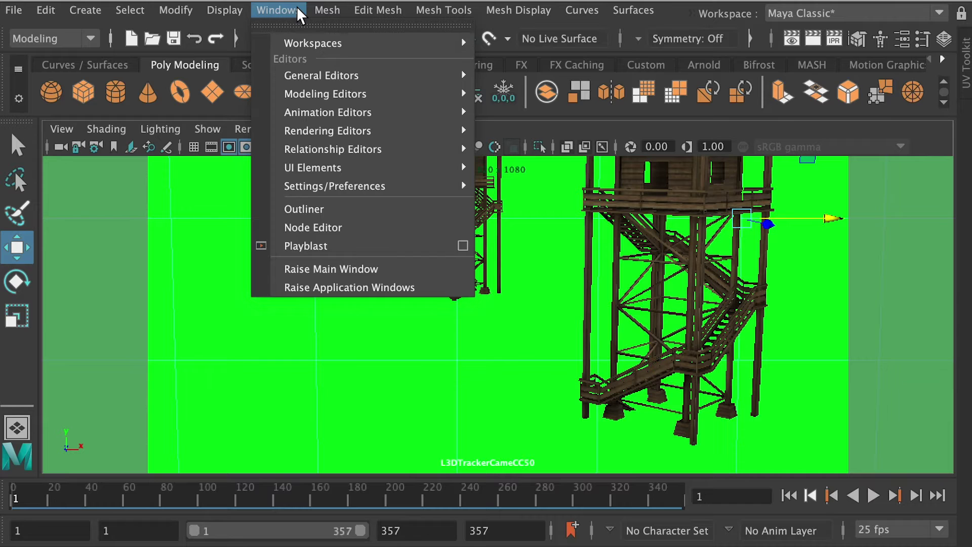
left_click(463, 246)
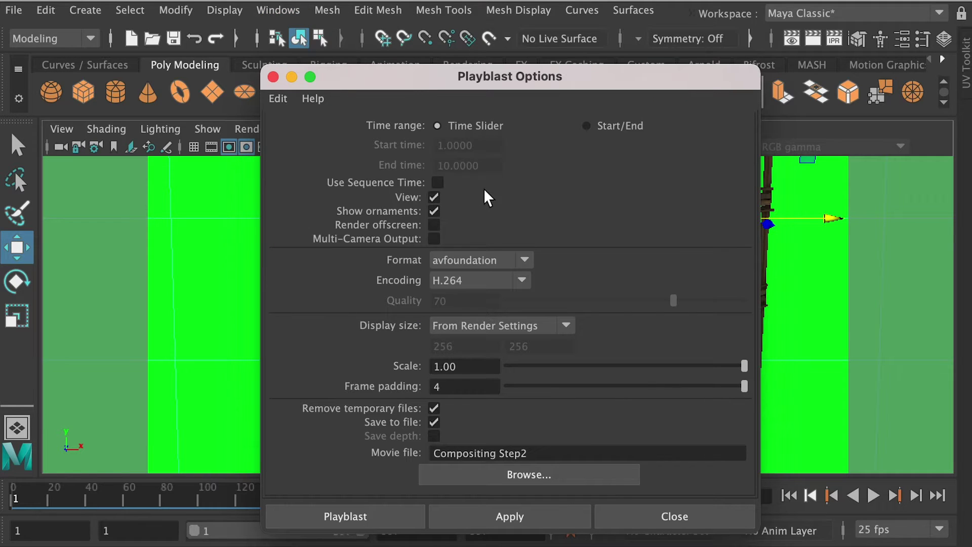
left_click(590, 481)
type("Render1")
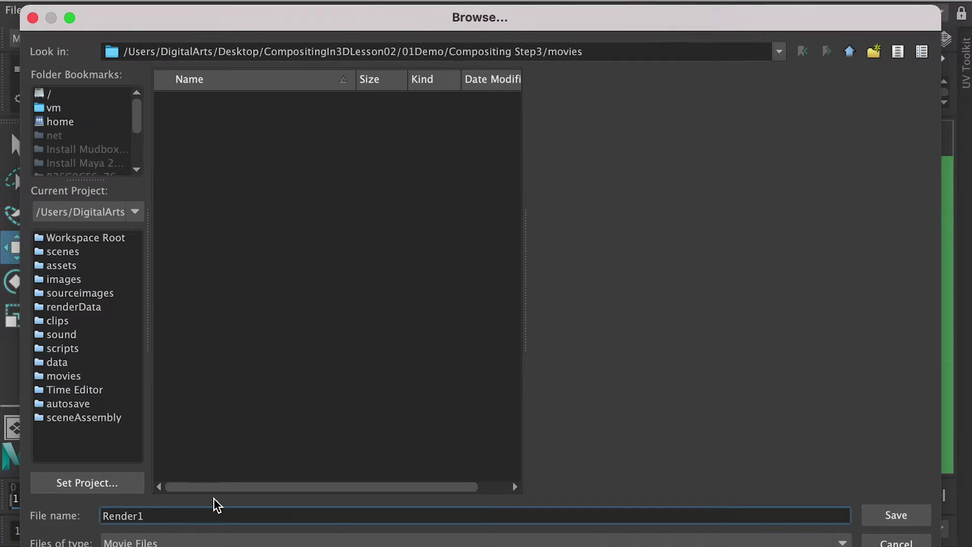
key("Return")
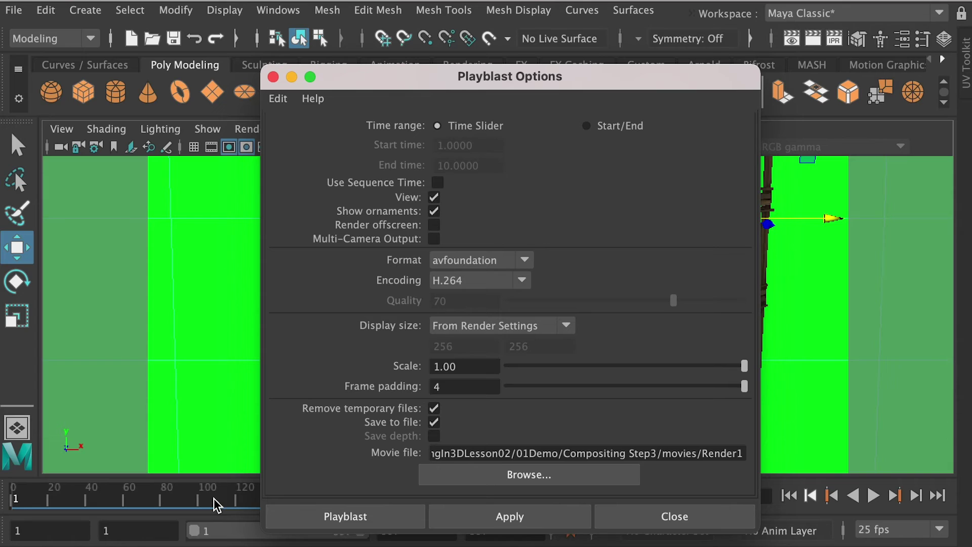
left_click(360, 526)
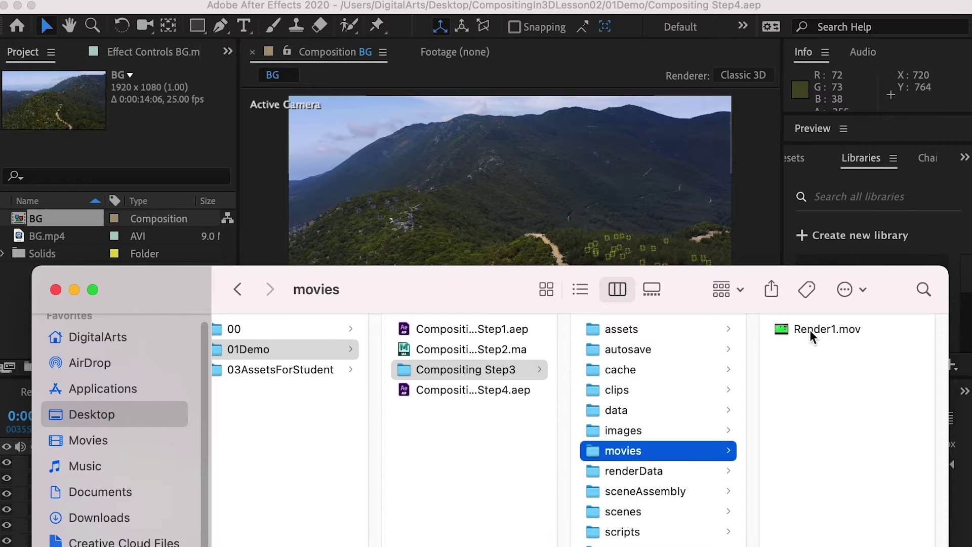
Step: In After Effects, add Render1.mov from the movies folder as the top layer of the BG composition and scale it to 130%
left_click_drag(810, 336, 142, 463)
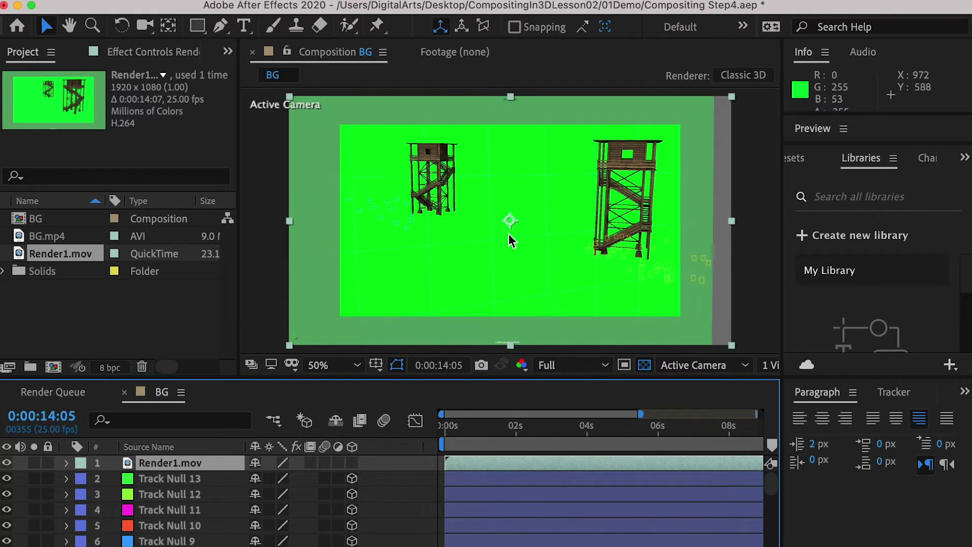
key("s")
left_click_drag(307, 484, 324, 485)
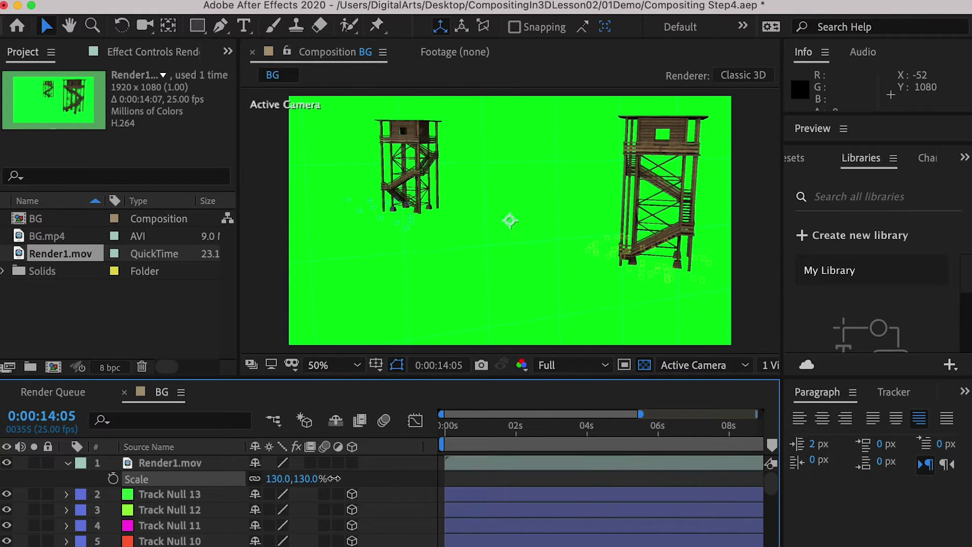
Step: Find the Keylight (1.2) effect and apply it to Render1.mov to key out the green backdrop
key("super+5")
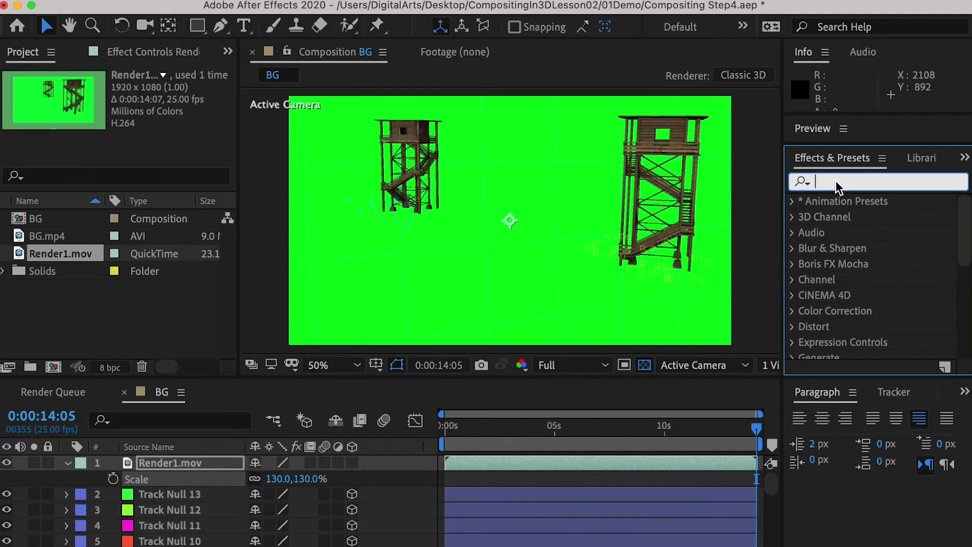
type("keyli")
left_click_drag(243, 461, 205, 463)
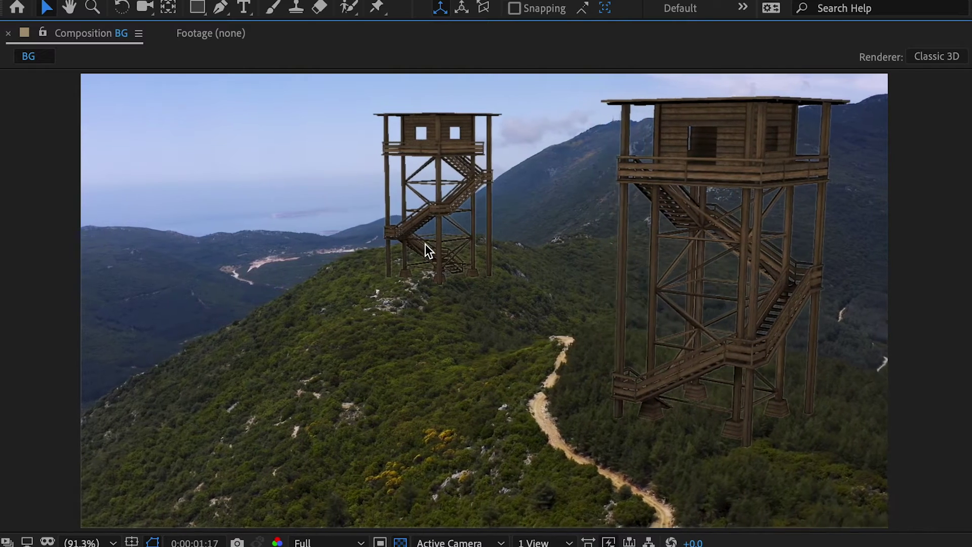
Step: Create a dark gray 1920 × 1080 px solid in the BG composition
right_click(113, 472)
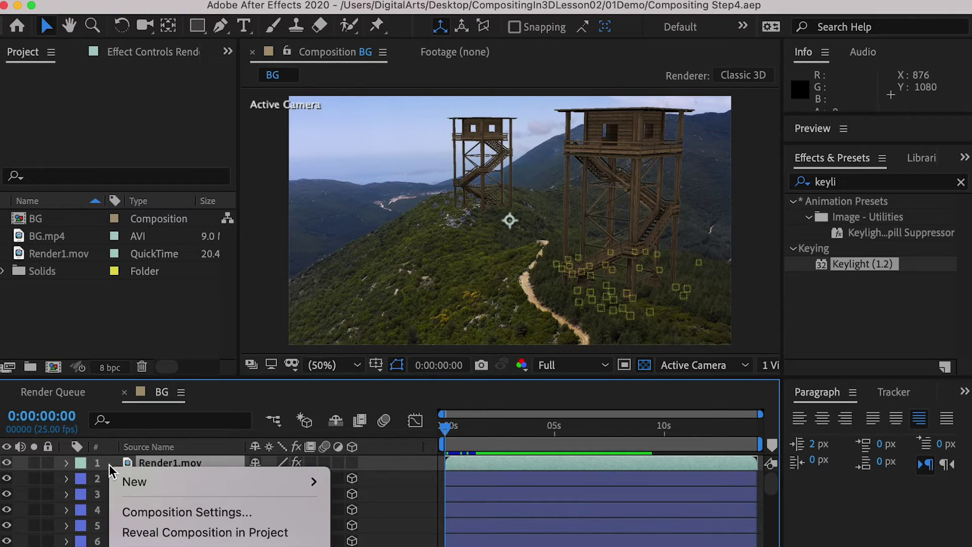
mouse_move(136, 485)
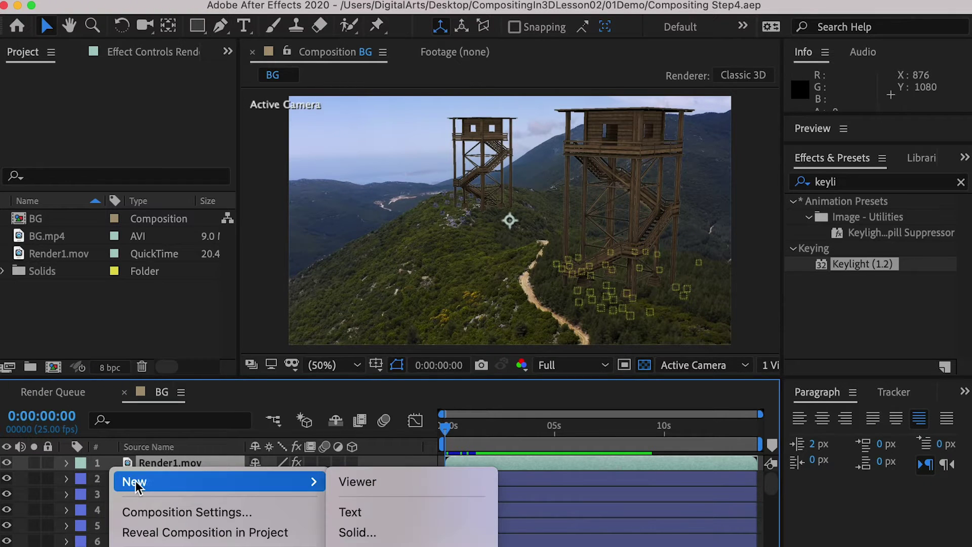
left_click(377, 534)
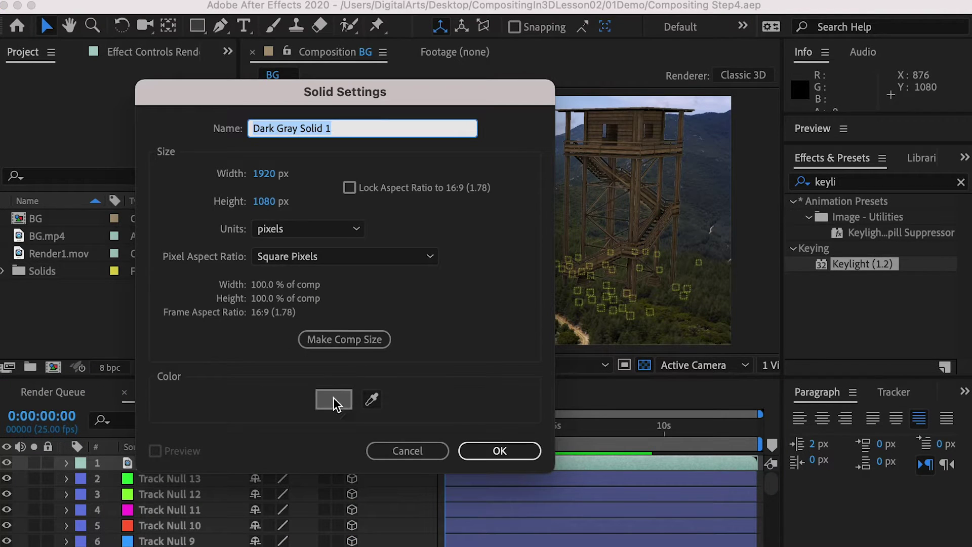
left_click(491, 449)
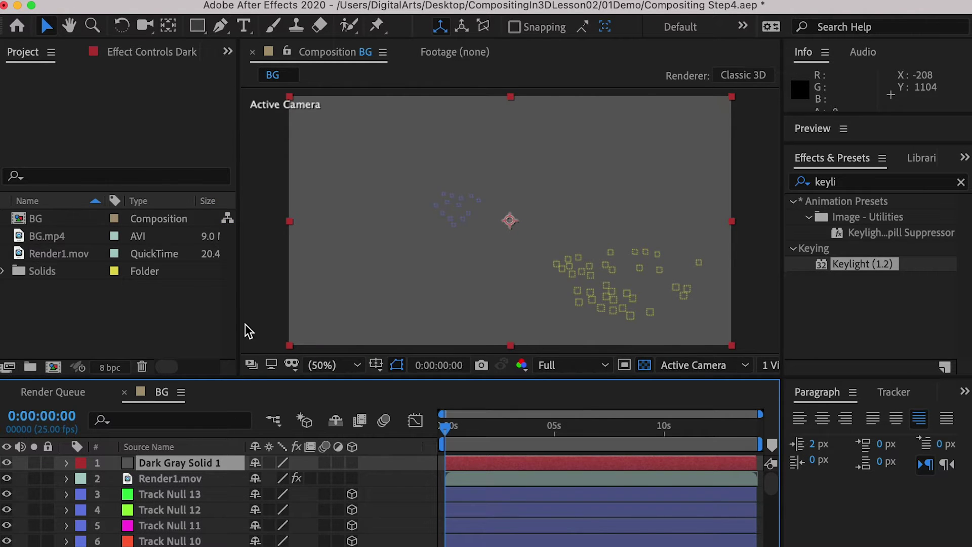
Step: Draw a wide elliptical mask in the middle of the gray solid
left_click(198, 26)
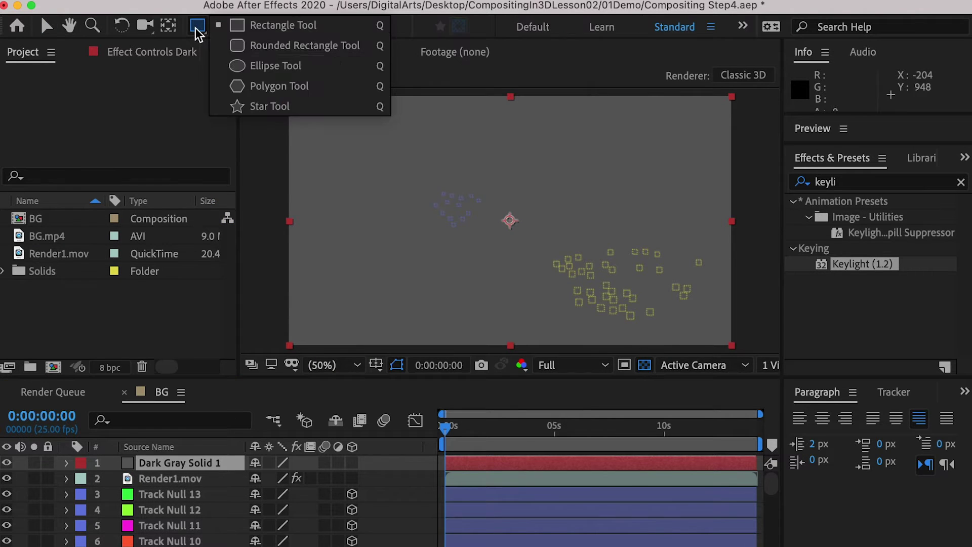
left_click(248, 68)
left_click_drag(420, 175, 607, 269)
Step: Set the elliptical mask's feather to 200 pixels in both directions
left_click(99, 495)
left_click(290, 516)
type("150")
key("Return")
left_click(308, 517)
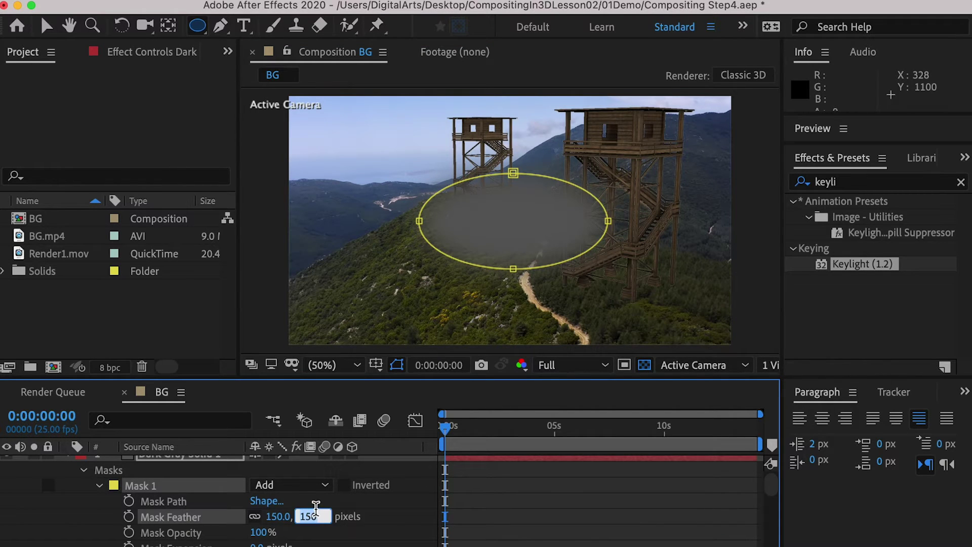
type("200")
key("Return")
left_click(552, 520)
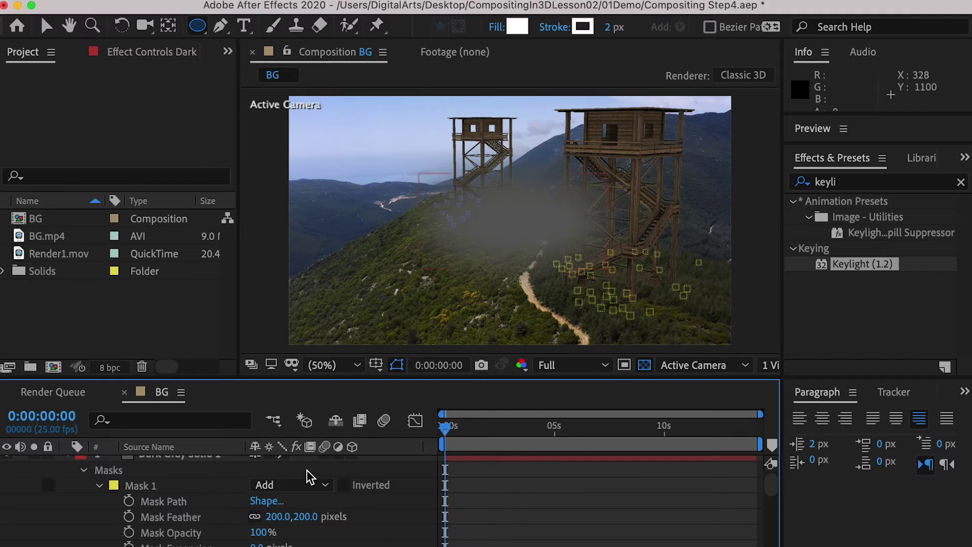
Step: Make the masked gray solid a 3D layer, collapse its properties and hide it
left_click(165, 459)
left_click(352, 463)
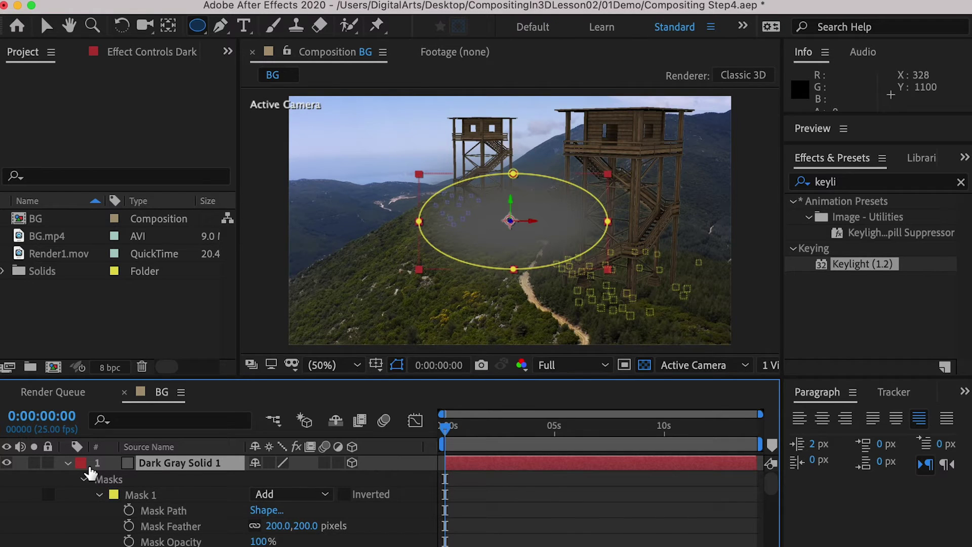
left_click(69, 463)
key("v")
left_click(614, 278)
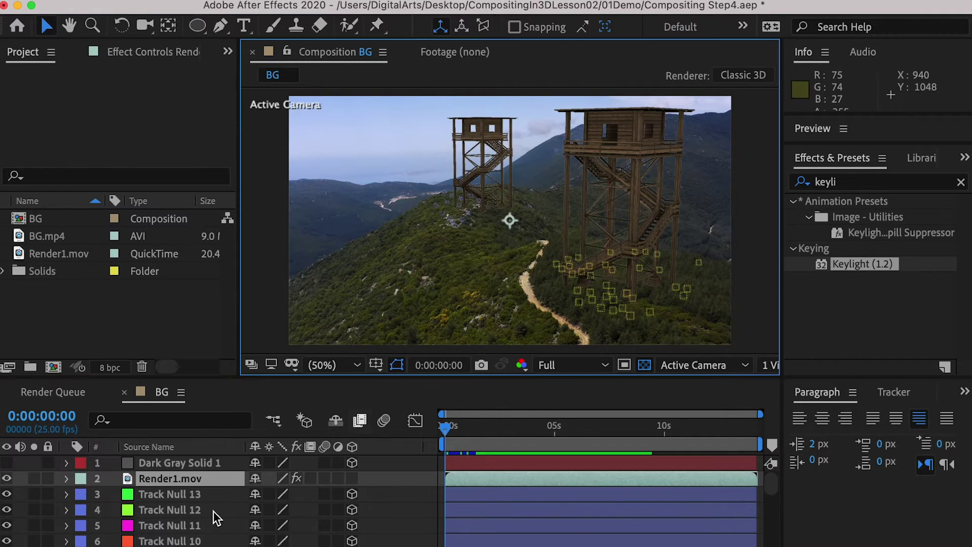
Step: Pick a track null on the ground beneath the nearer watchtower and rename it ShadowMarker
scroll(208, 512, "down", 2)
scroll(193, 512, "down", 10)
left_click(174, 510)
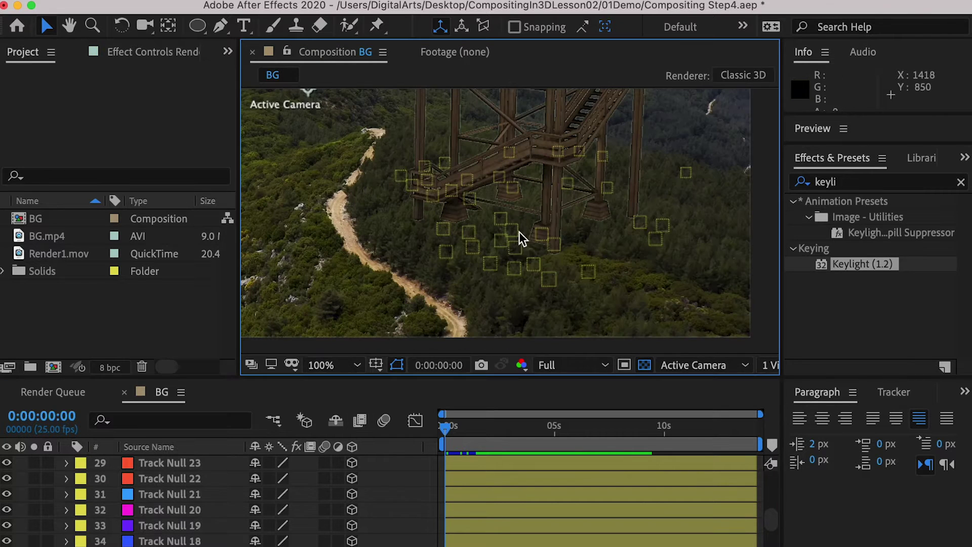
left_click(180, 527)
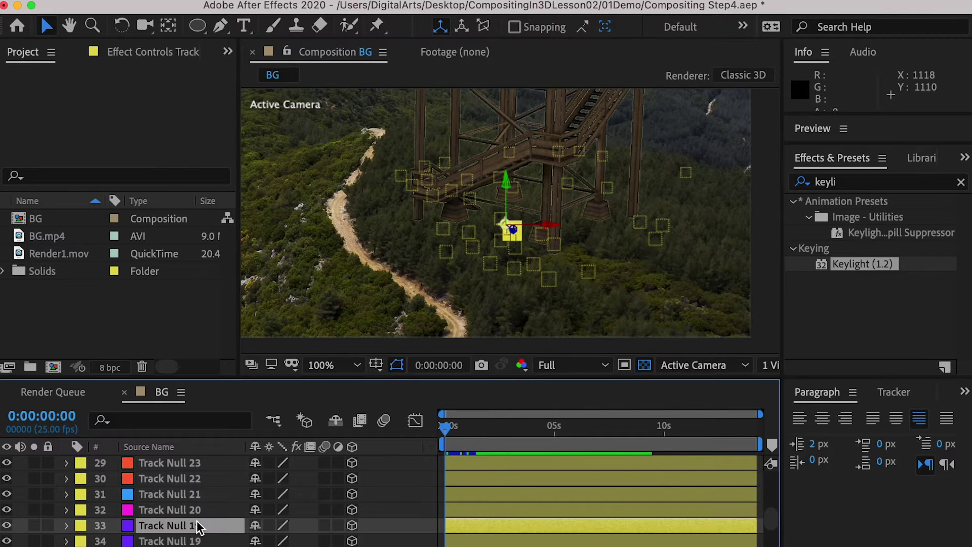
key("Return")
type("ShadowMarker")
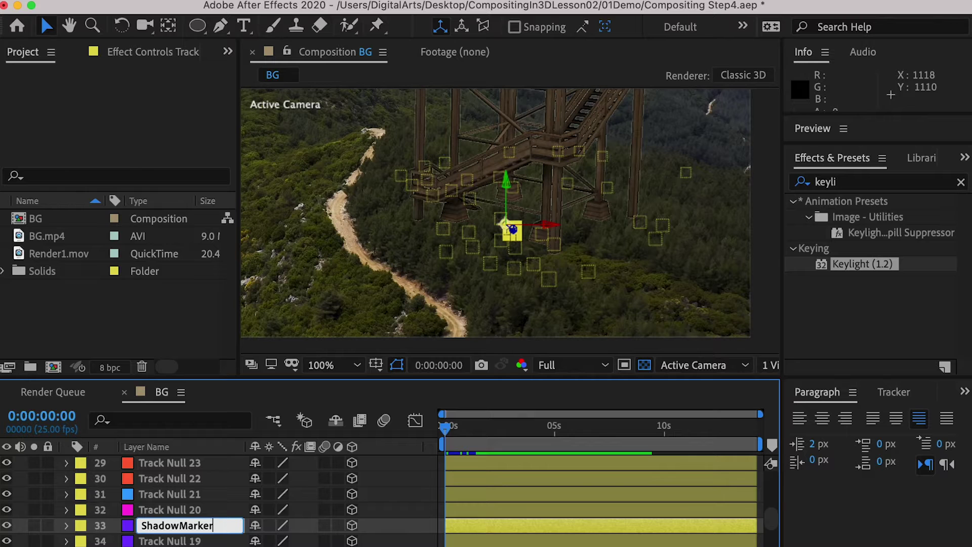
key("Return")
Step: Give the ShadowMarker layer a green label and move it directly below the gray solid
left_click(81, 540)
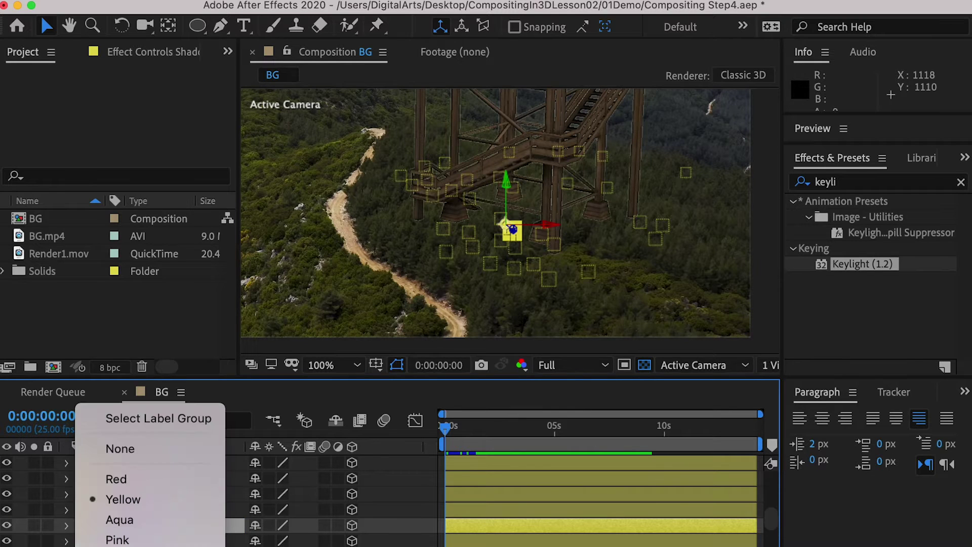
left_click(122, 546)
left_click_drag(178, 527, 162, 474)
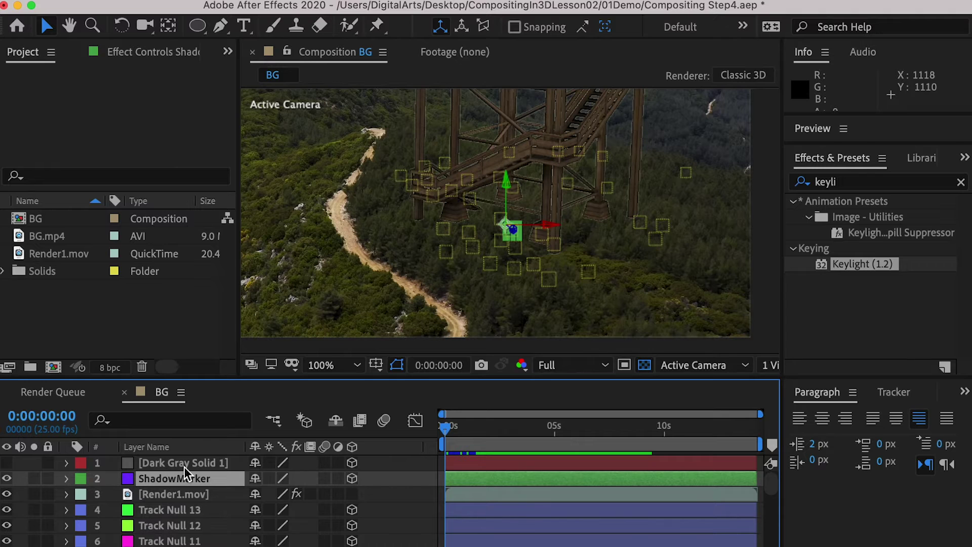
Step: Copy ShadowMarker's Position keyframes onto the gray solid's Position and show the solid again
key("p")
left_click(161, 496)
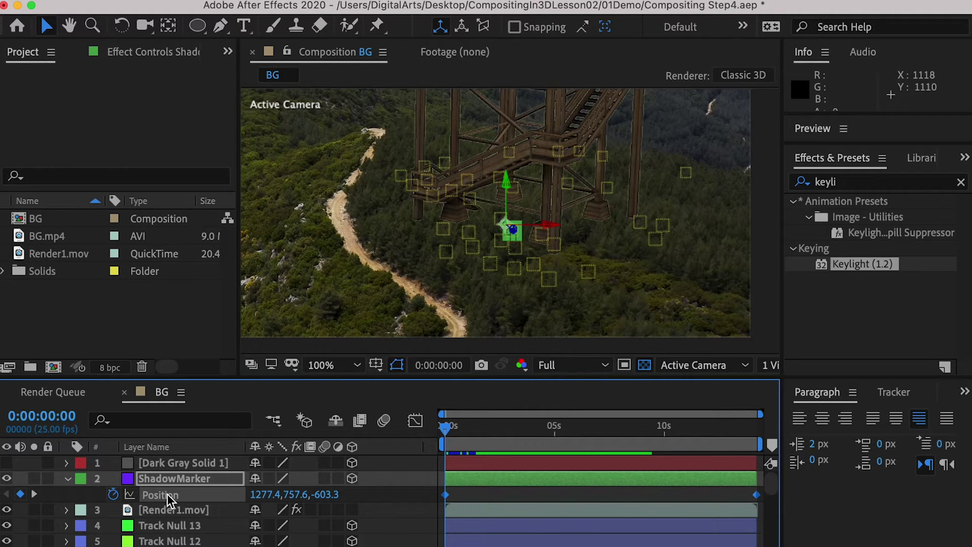
left_click(151, 463)
key("p")
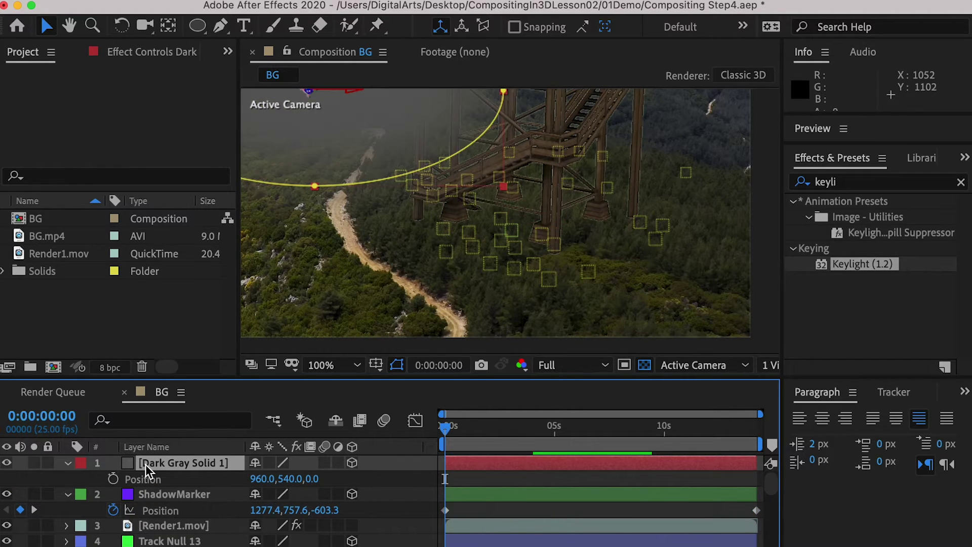
left_click(147, 479)
key("super+v")
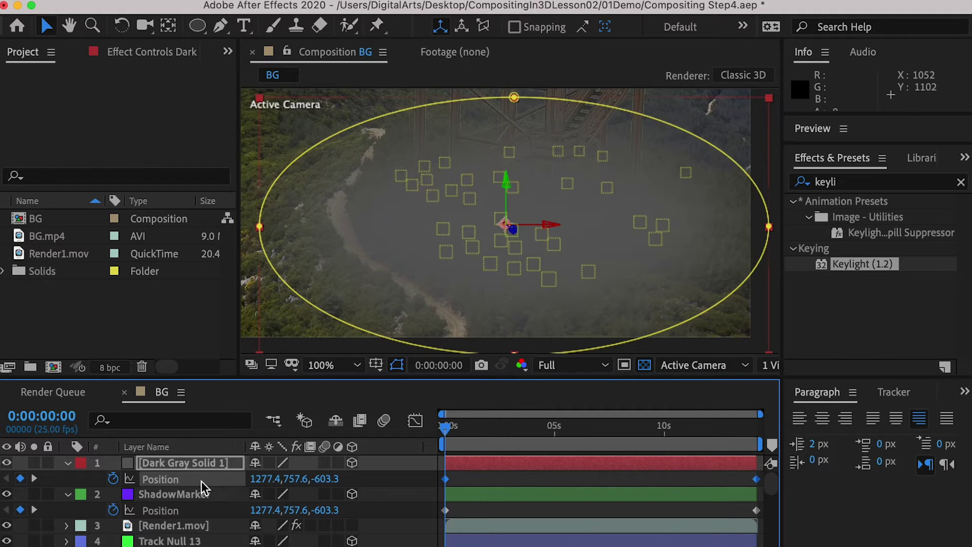
Step: Tilt the gray solid around X to lie flat on the ground and scale it to 58%
left_click(186, 466)
key("r")
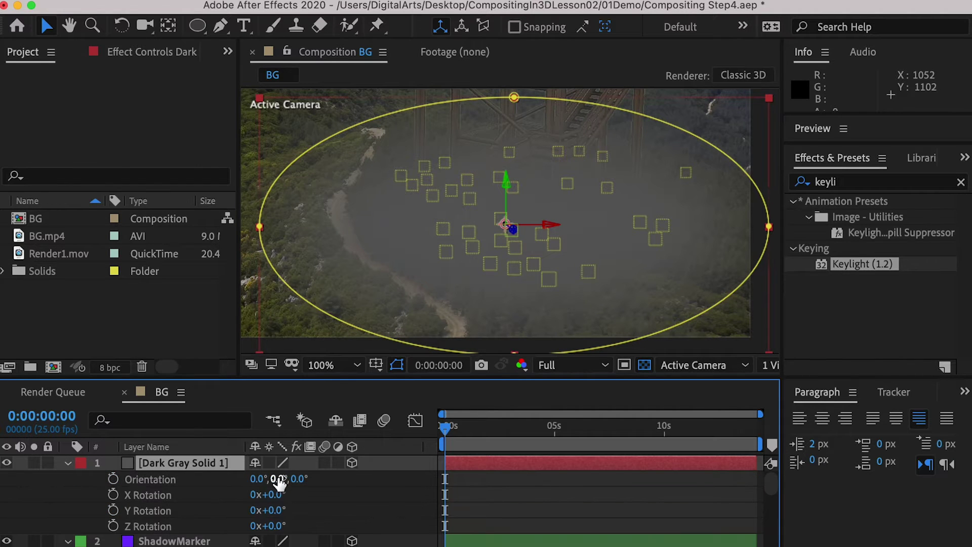
left_click_drag(252, 479, 207, 481)
key("s")
left_click_drag(293, 479, 273, 479)
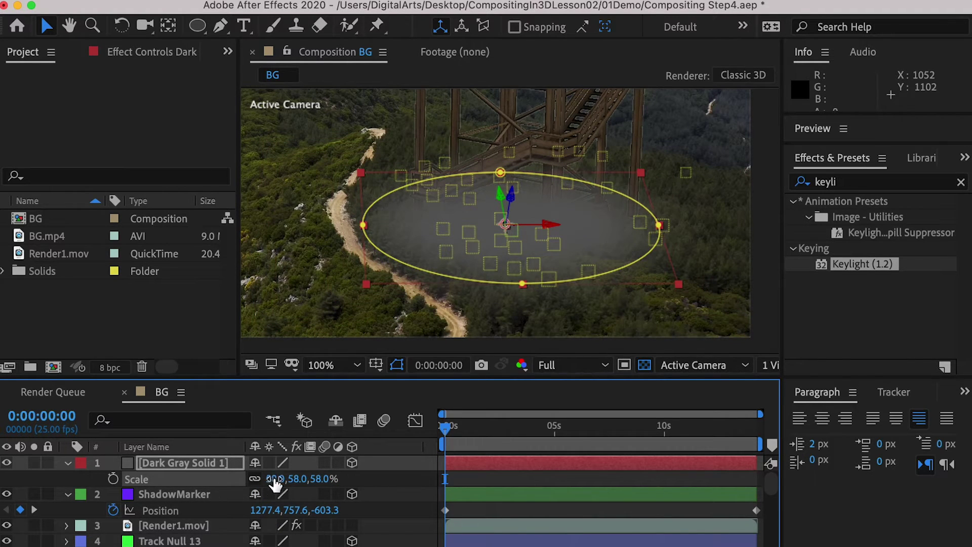
Step: Reorder the layers so Render1.mov sits above the gray solid and ShadowMarker
left_click(175, 496)
left_click(177, 526)
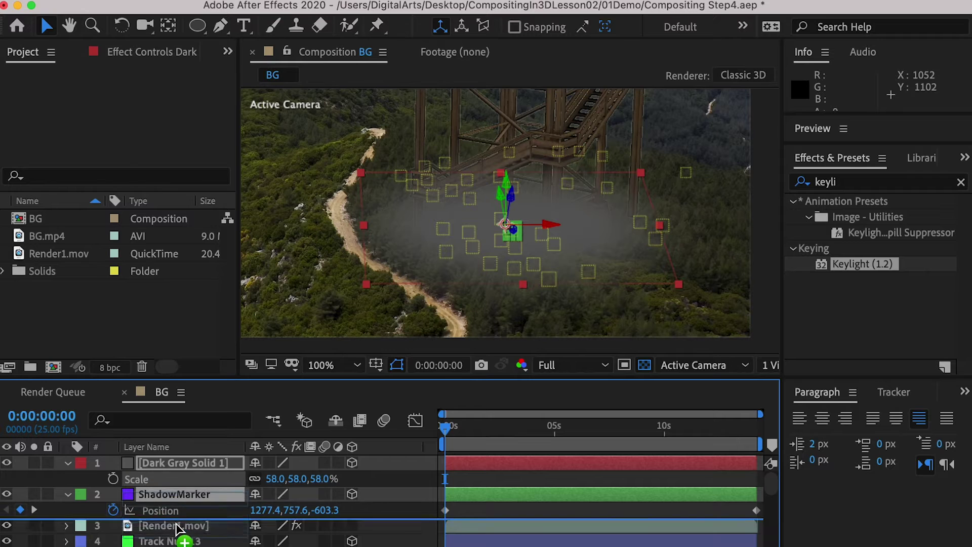
key("super+shift+bracketright")
Step: Set the gray solid's blending mode to Multiply and check the shadow under the near tower
left_click(225, 483)
right_click(225, 483)
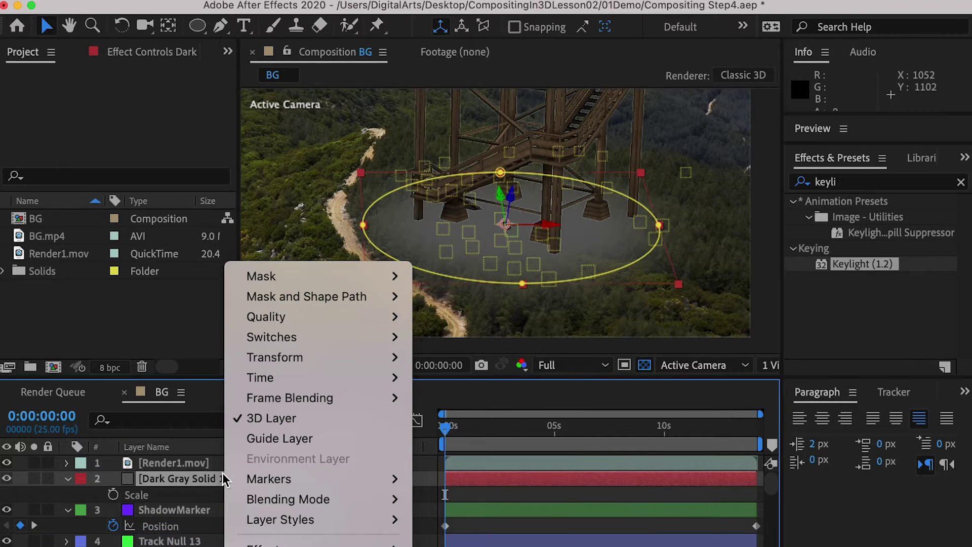
mouse_move(314, 499)
left_click(460, 85)
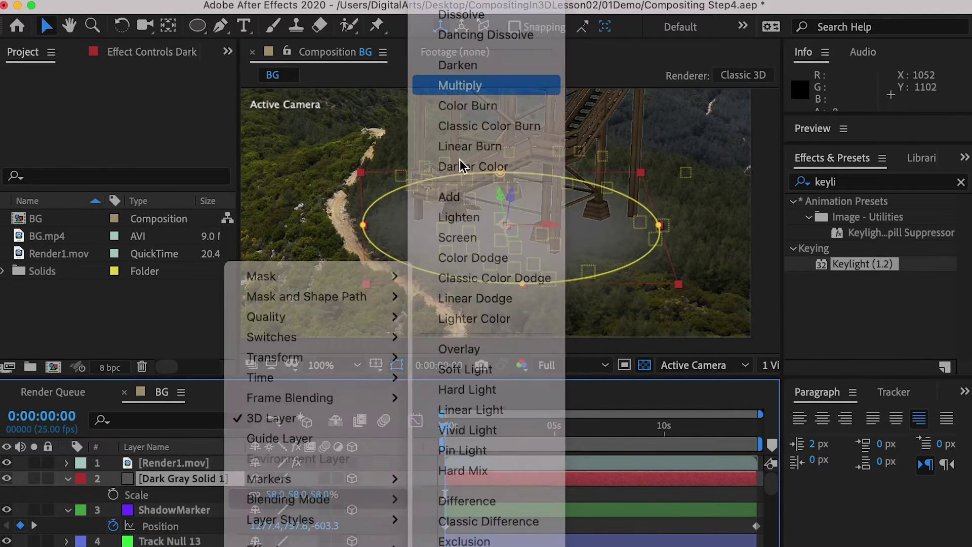
left_click_drag(470, 433, 423, 429)
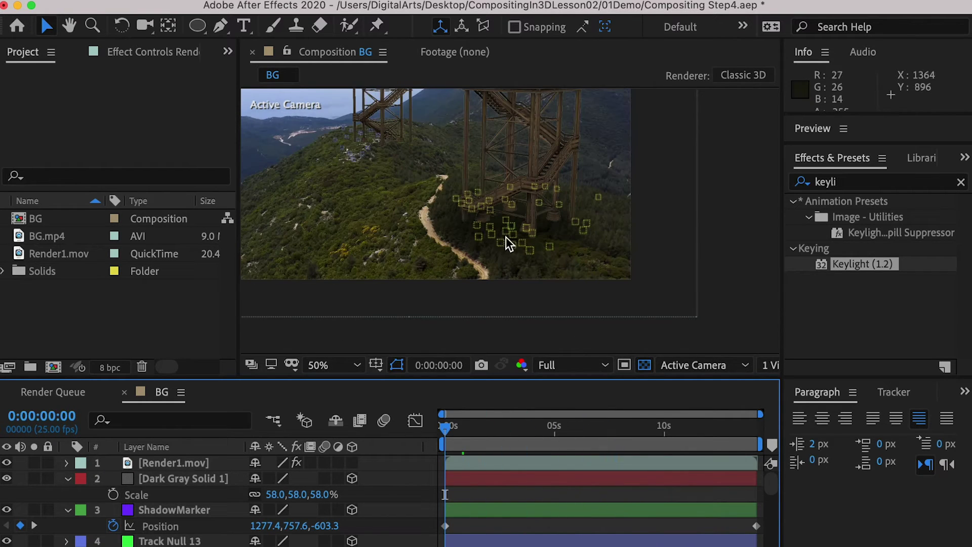
Step: Duplicate the gray shadow solid for the watchtower on the distant hilltop
scroll(353, 149, "up", 1)
key("space")
left_click_drag(353, 149, 467, 272)
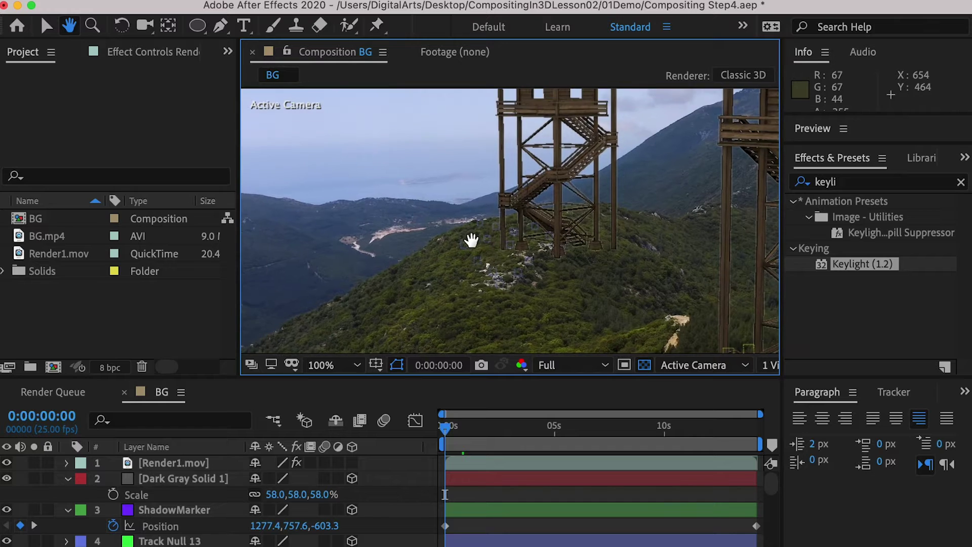
left_click(177, 478)
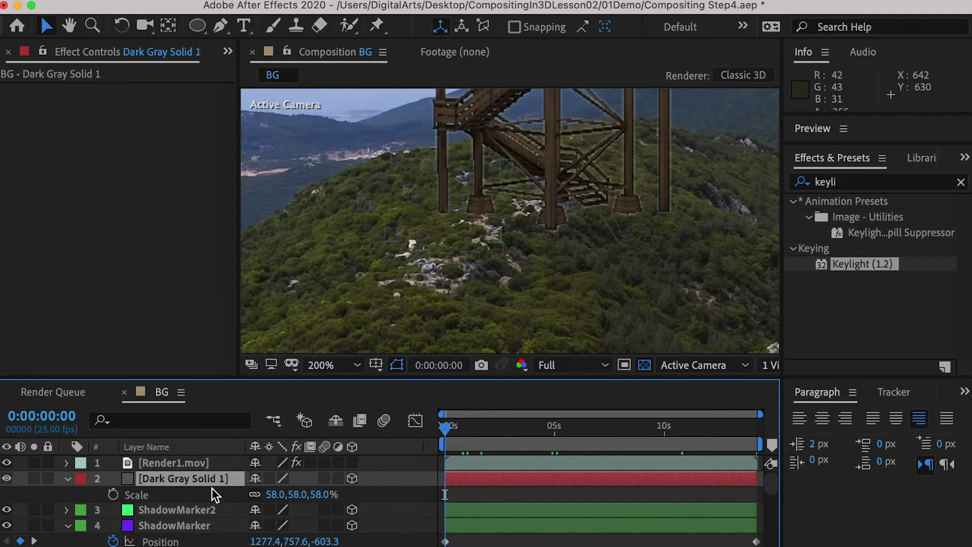
key("super+d")
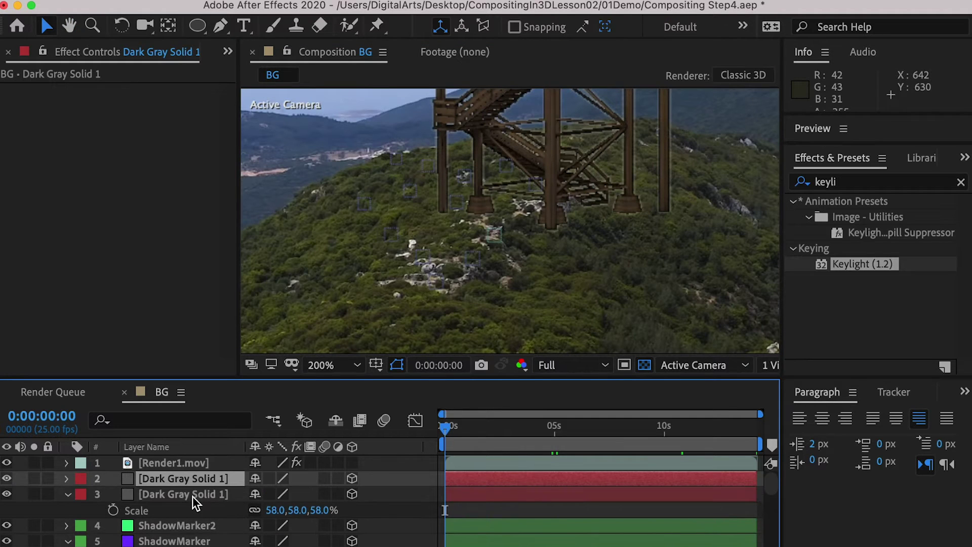
Step: Rename the scaled gray solid Shadow1 and its duplicate above it Shadow2
left_click(194, 494)
key("Return")
type("Shadow1")
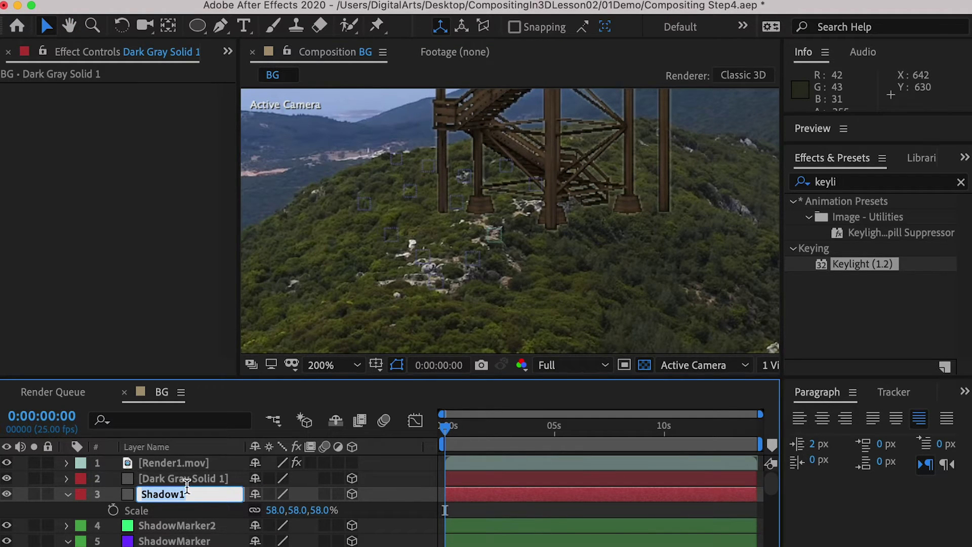
left_click(178, 478)
key("Return")
type("Shadow2")
key("Return")
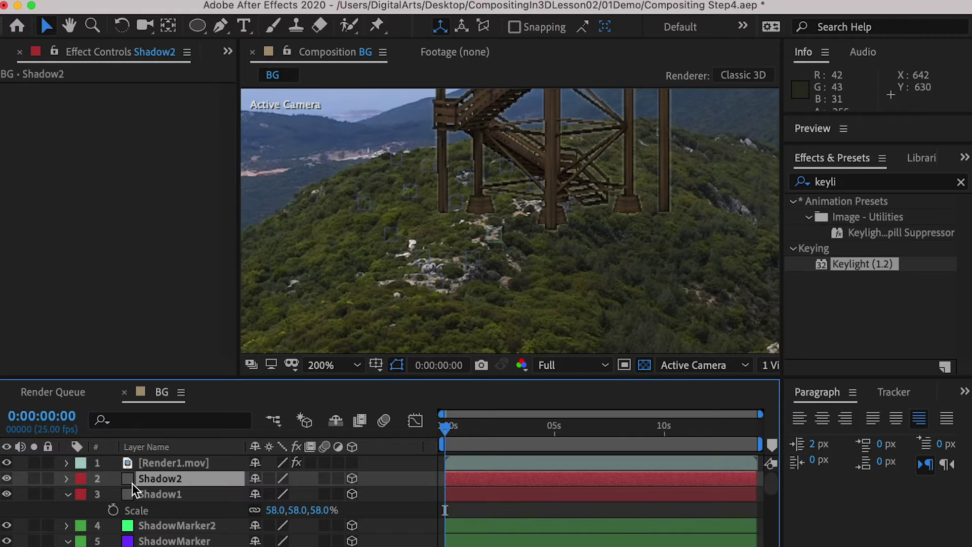
Step: Copy ShadowMarker2's keyframed position onto Shadow2 so the shadow sits under the distant watchtower
left_click(160, 526)
key("p")
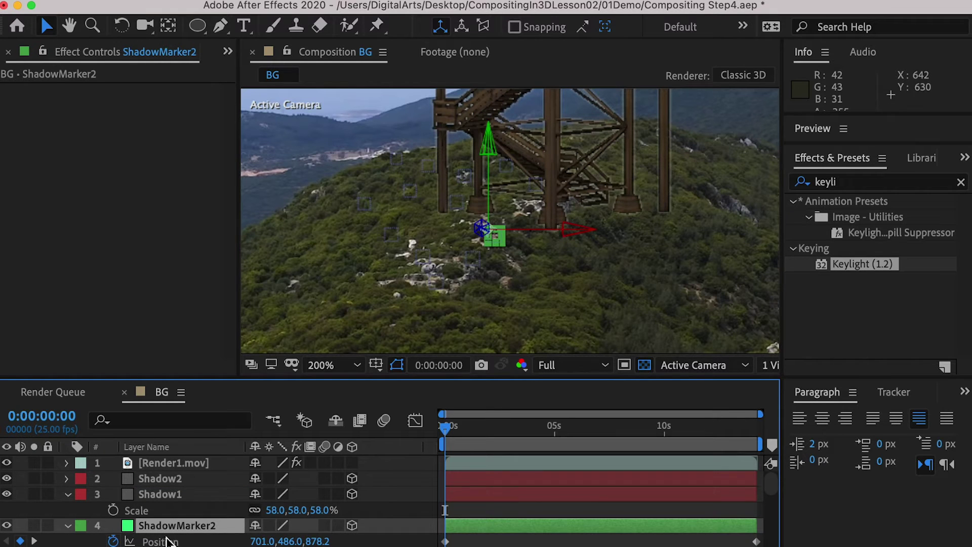
left_click(167, 480)
key("p")
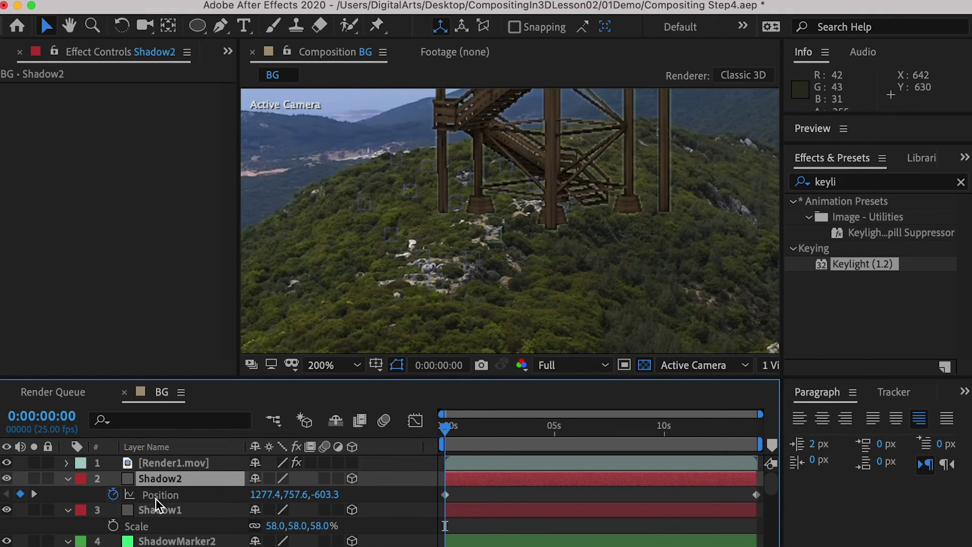
left_click(156, 496)
key("super+v")
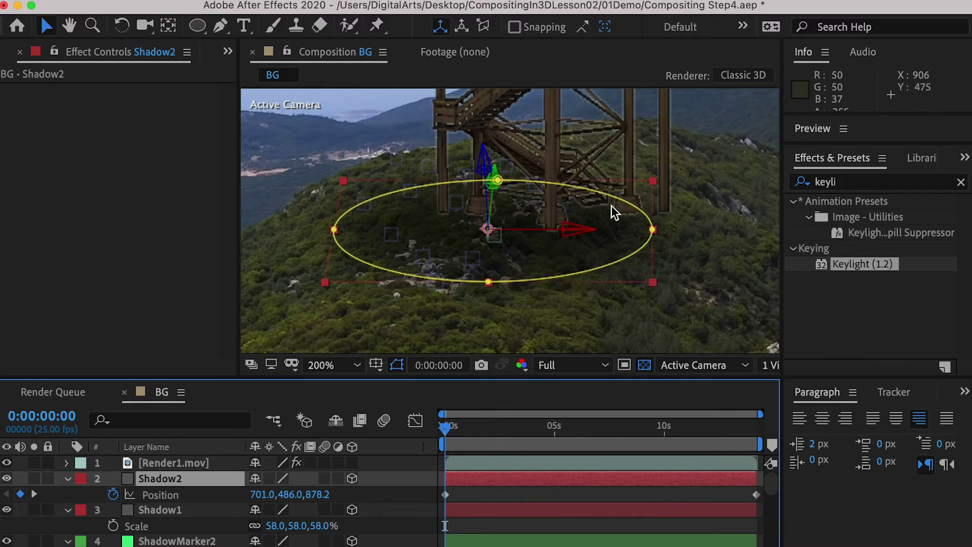
Step: Scale Shadow2 to 47% to fit the base of the distant tower
scroll(651, 234, "down", 2)
key("s")
left_click_drag(294, 494, 289, 495)
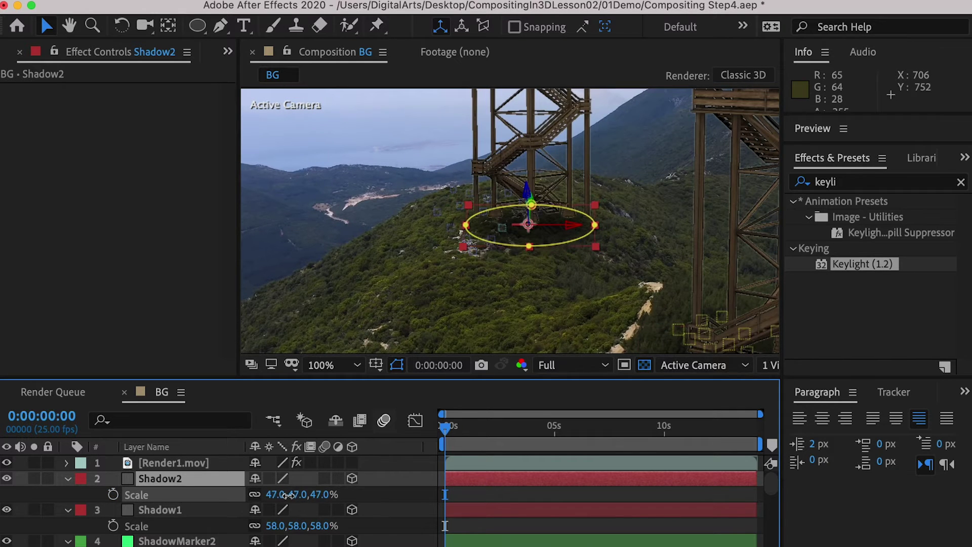
Step: Rename the BG-Step1 composition as BG-Comp1 and create a new composition from it
key("Return")
type("BG-Com")
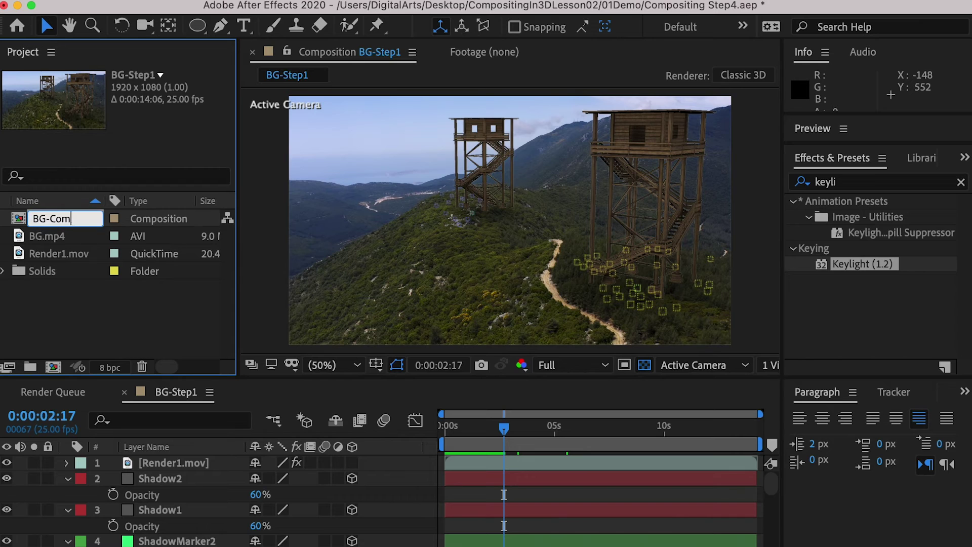
type("p1")
key("Return")
left_click_drag(53, 222, 54, 373)
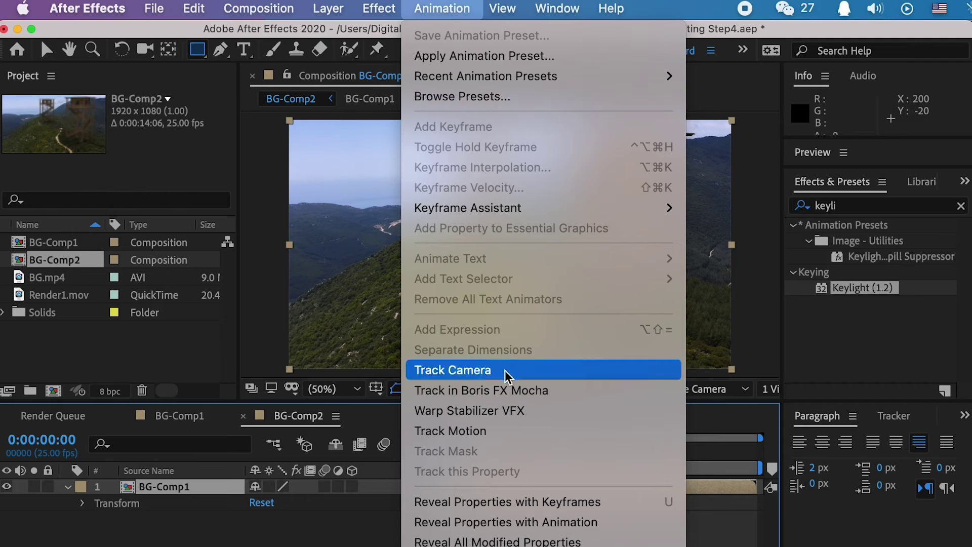
Step: Apply Track Camera to the nested BG-Comp1 layer and create a camera from the solve
left_click(505, 370)
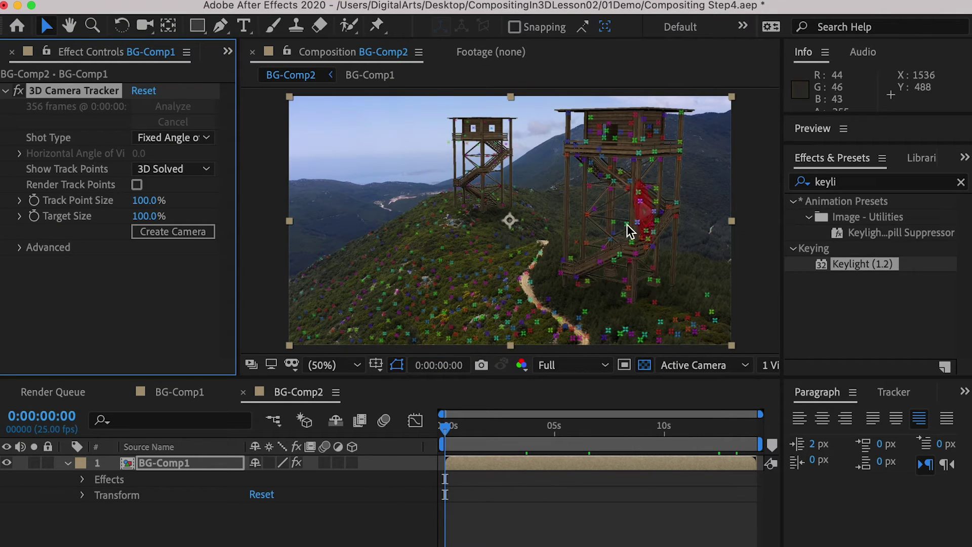
left_click(196, 234)
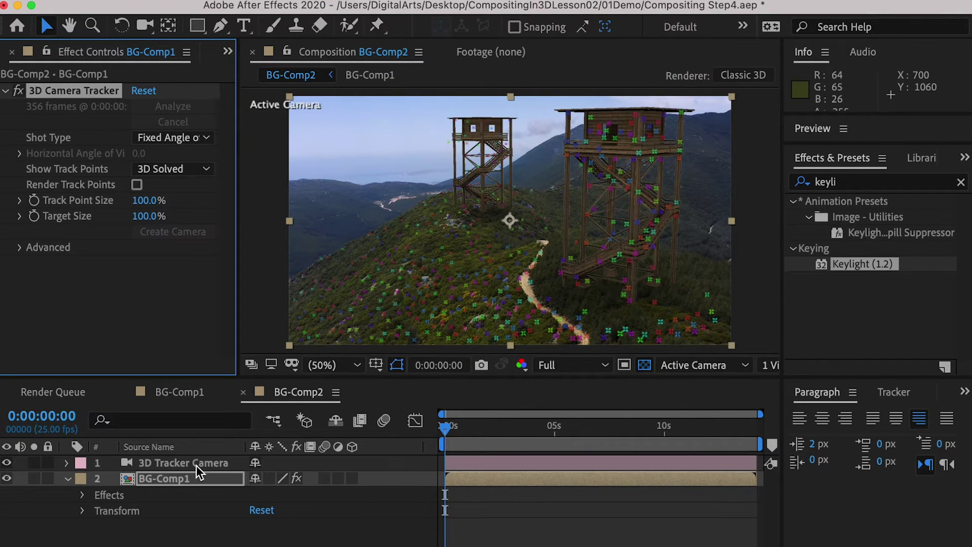
Step: Select five track points along the near tower's outer posts and create five nulls from them
scroll(637, 238, "up", 2)
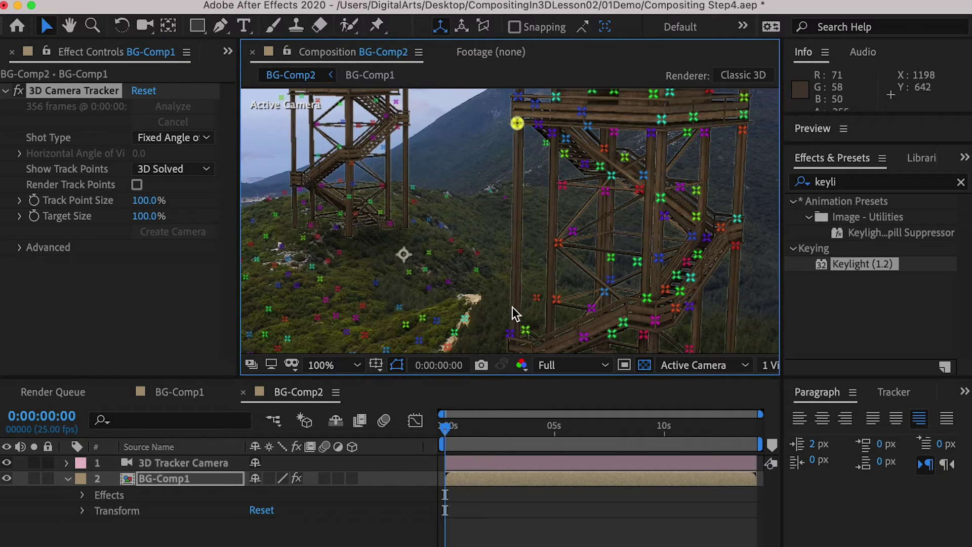
scroll(511, 338, "right", 5)
left_click(535, 122, "shift")
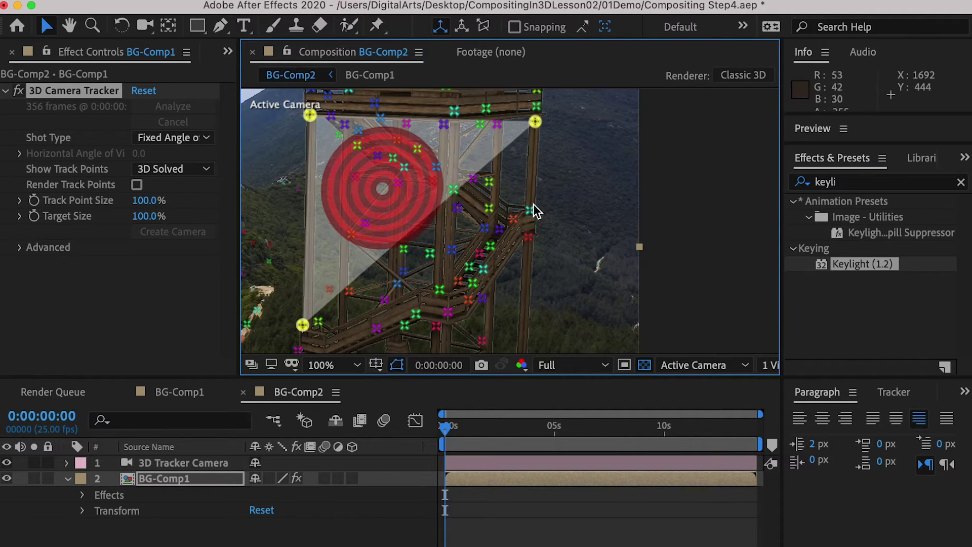
left_click(529, 210, "shift")
left_click(528, 237, "shift")
scroll(559, 296, "down", 2)
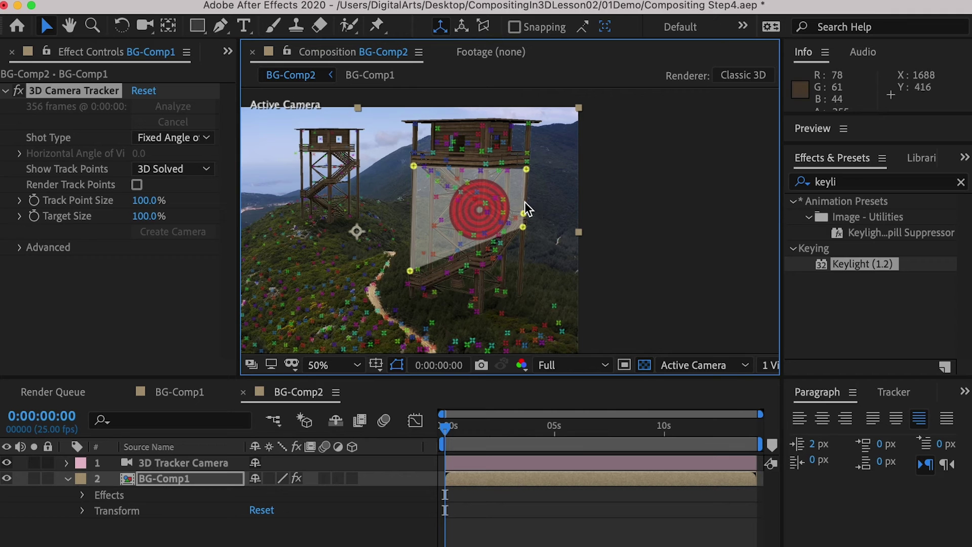
right_click(523, 202)
left_click(580, 355)
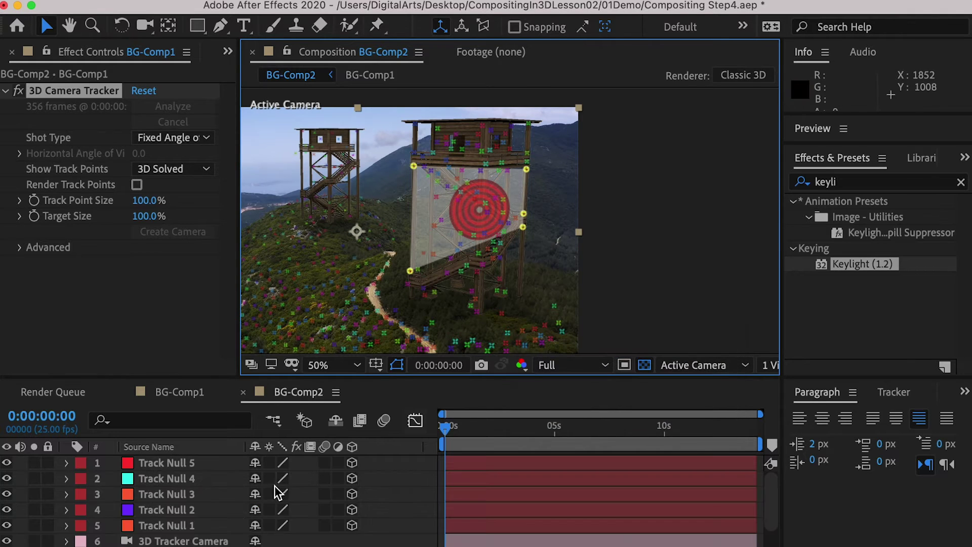
Step: Create a solid from the front-wall track points of the near tower's cabin, scale it down and orient it to 13.4°, 61.4°, 357.2°
scroll(551, 229, "up", 4)
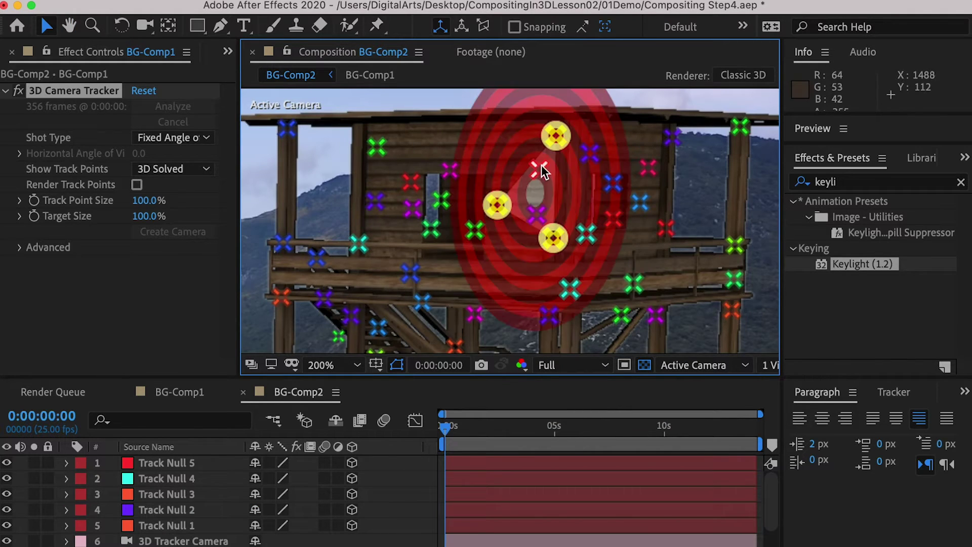
right_click(534, 195)
left_click(611, 231)
key("s")
key("slash")
key("r")
key("period")
left_click_drag(312, 485, 330, 510)
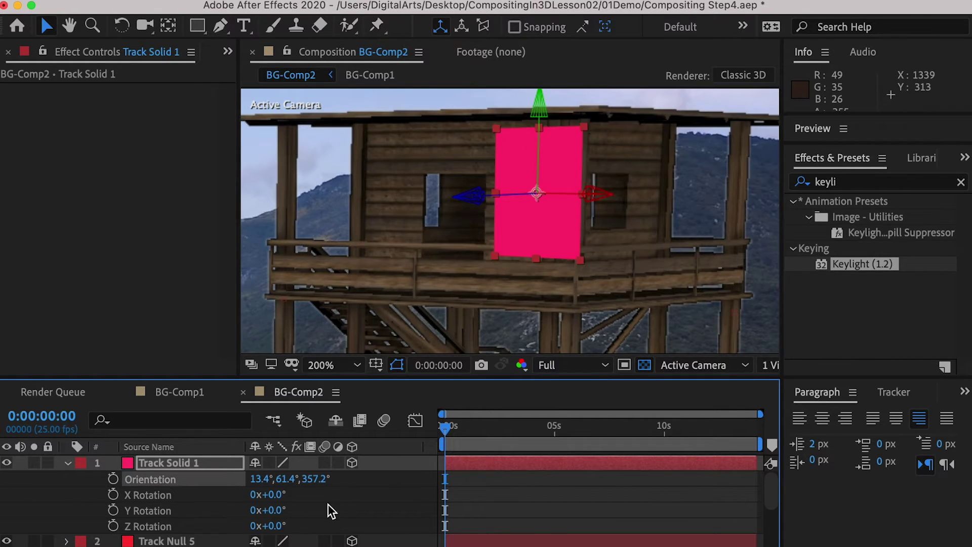
Step: Select four of BG-Comp1's track points near the far end of the cabin's front wall and create a solid there
scroll(172, 506, "down", 5)
left_click(173, 517)
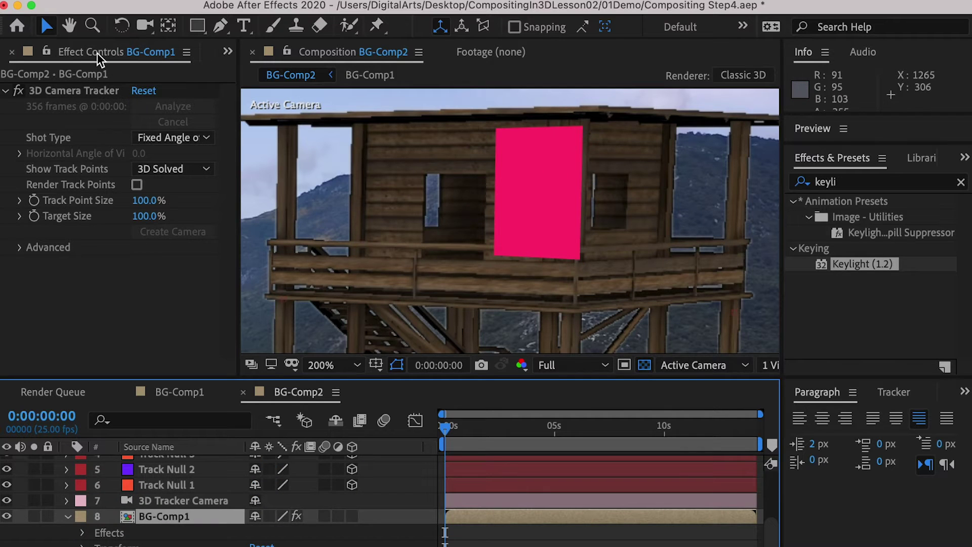
left_click(95, 89)
left_click(376, 147)
left_click(411, 182, "shift")
left_click(412, 208, "shift")
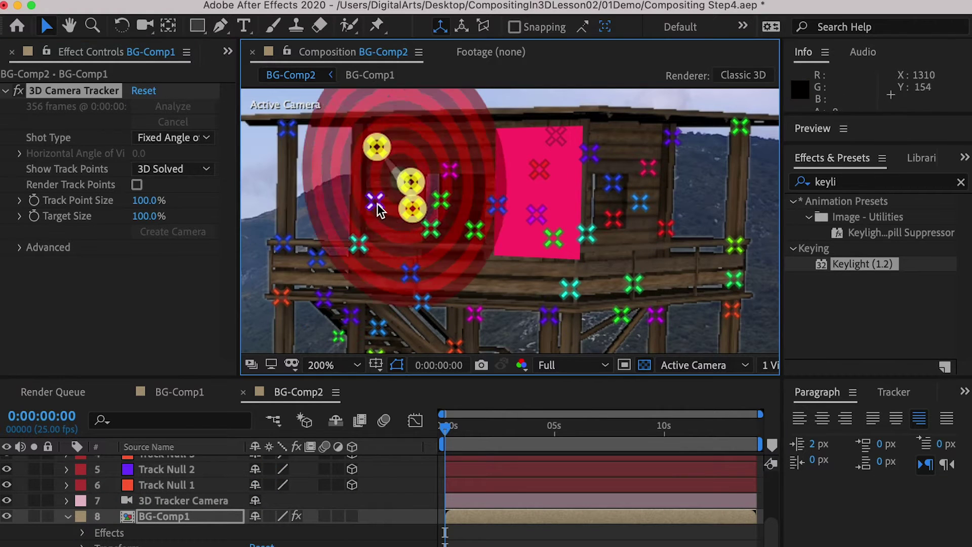
left_click(376, 202, "shift")
right_click(394, 193)
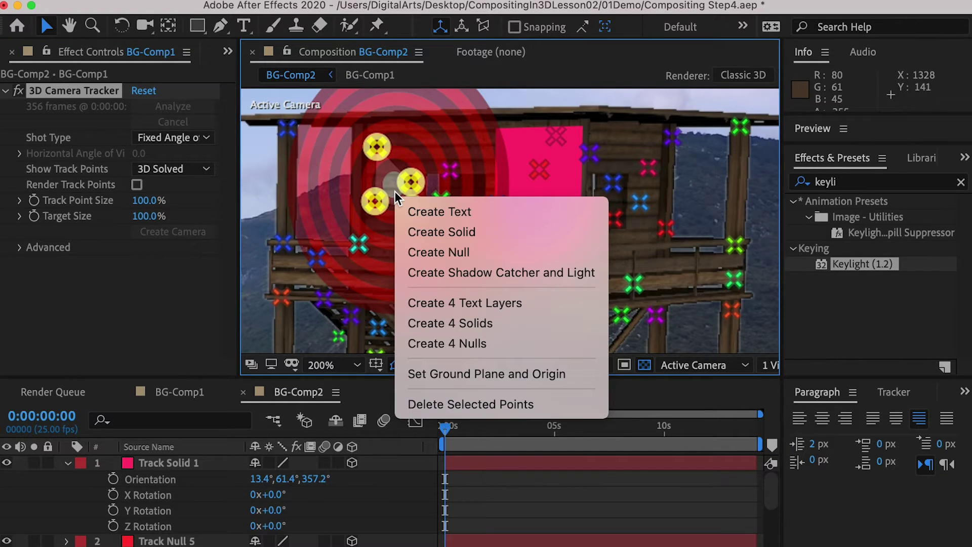
left_click(466, 233)
Step: Scale the new green track solid to 41%
left_click(168, 463)
key("s")
left_click_drag(279, 479, 252, 484)
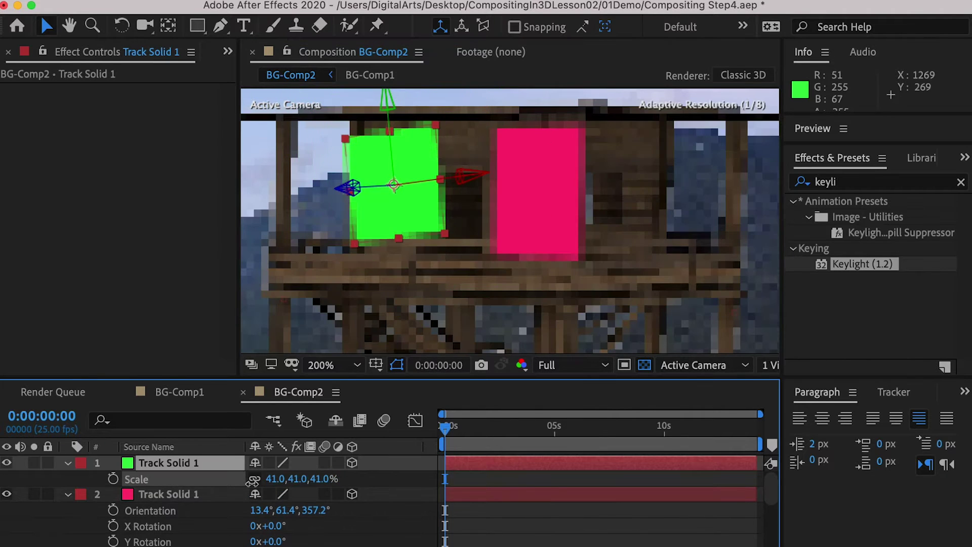
Step: Create a solid from three track points on the cabin's narrow side wall
left_click(592, 241)
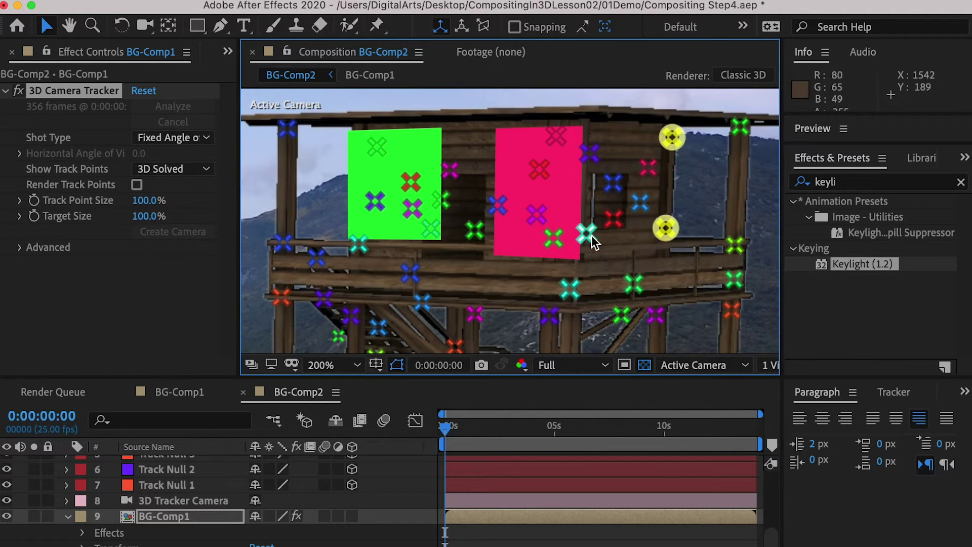
right_click(649, 158)
left_click(740, 191)
Step: Adjust the new side-wall solid's orientation to match the cabin wall and scale it down to fit
left_click(174, 463)
key("r")
left_click_drag(292, 479, 260, 479)
mouse_move(311, 479)
left_mouse_down()
mouse_move(290, 479)
mouse_move(306, 479)
left_mouse_up()
left_click_drag(261, 479, 234, 479)
left_click(175, 465)
key("s")
left_click_drag(298, 480, 274, 480)
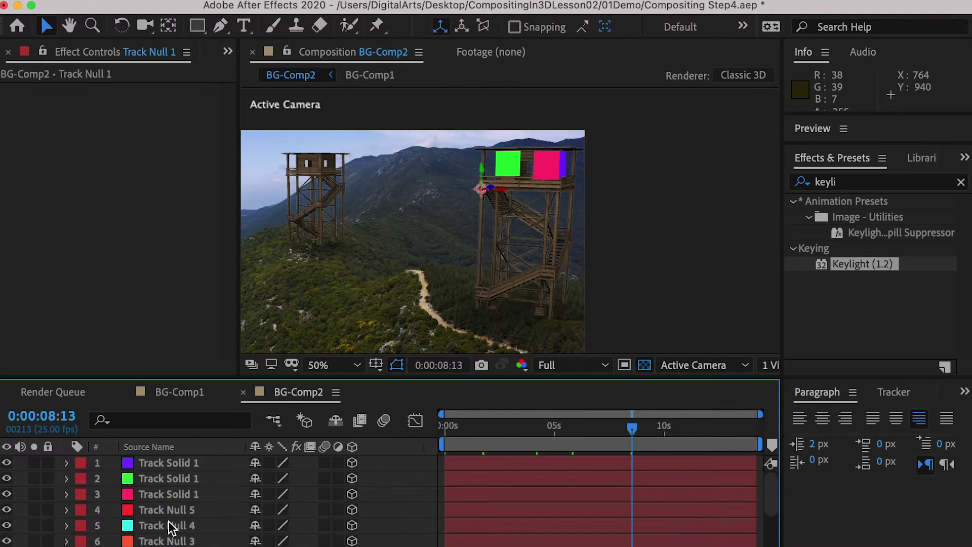
Step: Label the five track nulls yellow and the three track solids orange
left_click(171, 509, "shift")
left_click(80, 509)
left_click(104, 497)
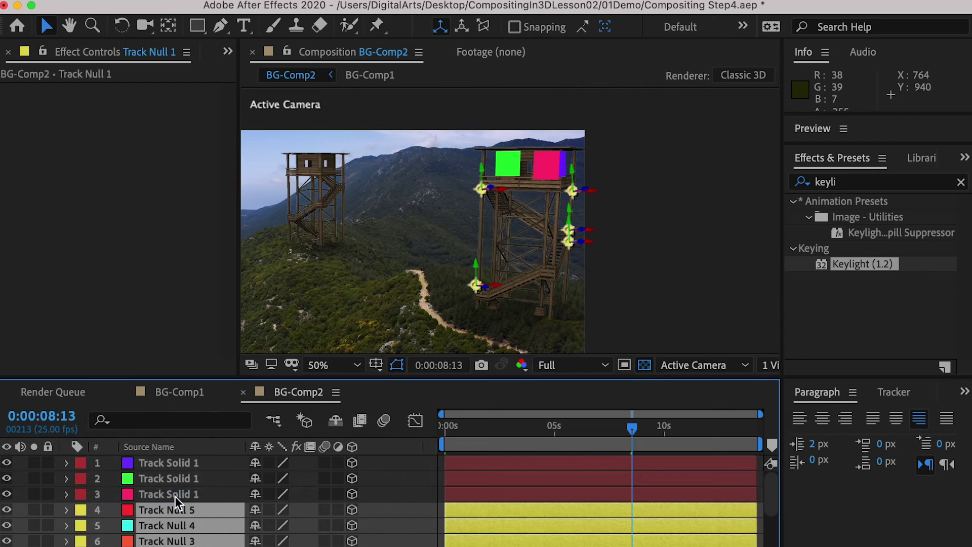
left_click(176, 494)
left_click(108, 468, "shift")
left_click(80, 463)
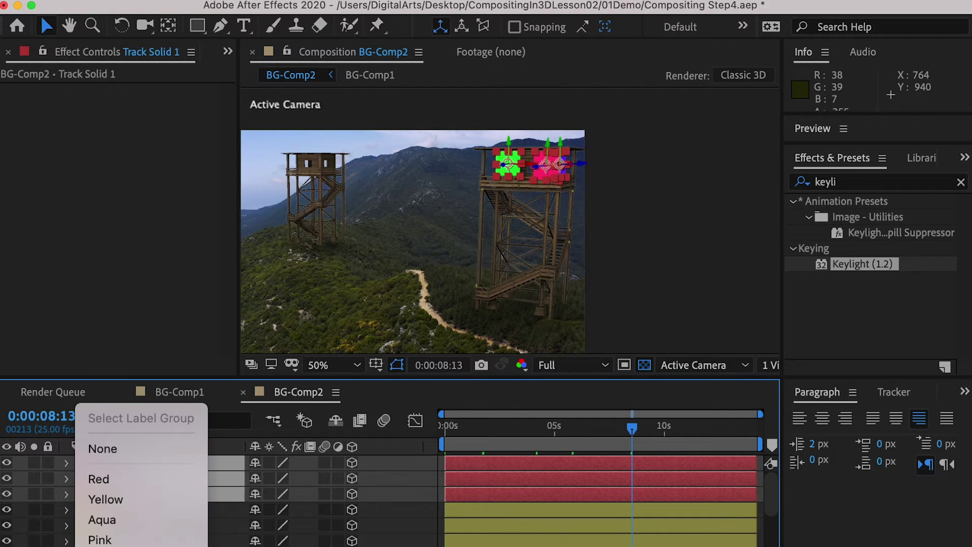
left_click(162, 478)
key("equal")
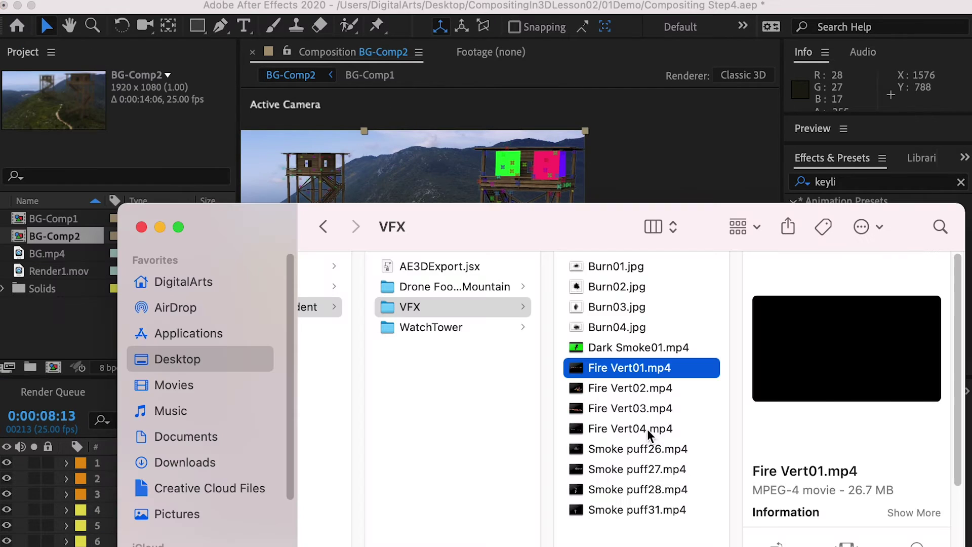
Step: Import Fire Vert01.mp4 through Fire Vert04.mp4 from the VFX folder into the project
left_click(647, 428, "shift")
left_click_drag(624, 386, 60, 332)
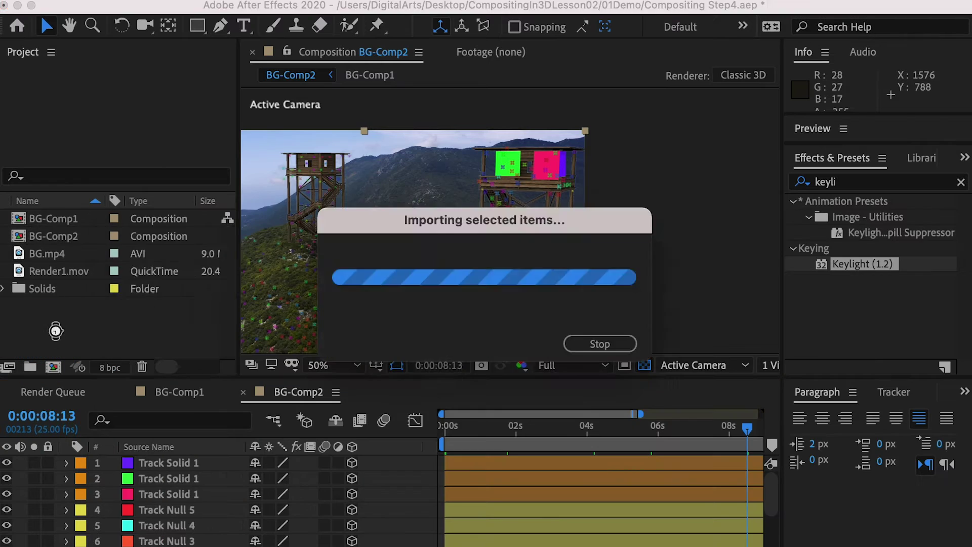
Step: Add Fire Vert01.mp4 as the top layer of BG-Comp2 and shift it slightly earlier so flames burn from the start
left_click(65, 270)
left_click_drag(65, 271, 444, 430)
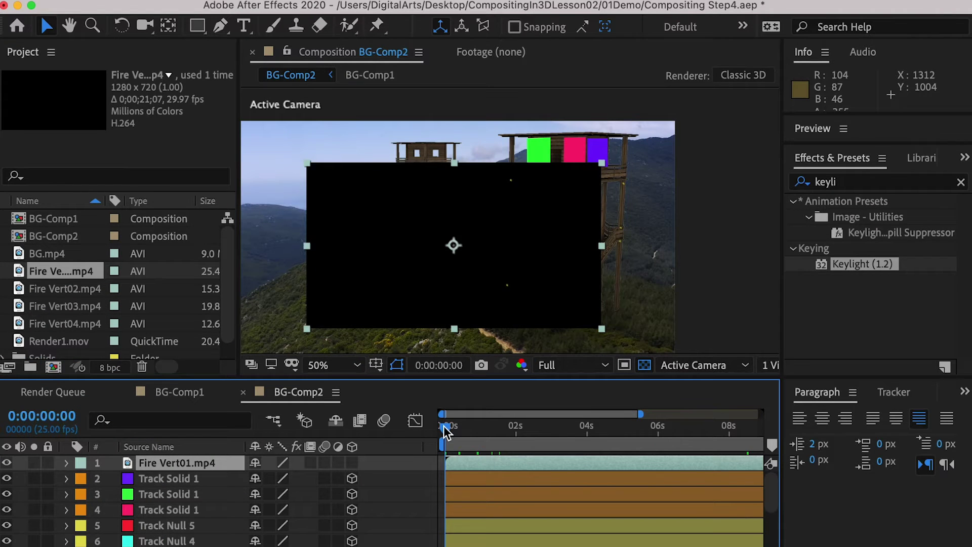
left_click(459, 427)
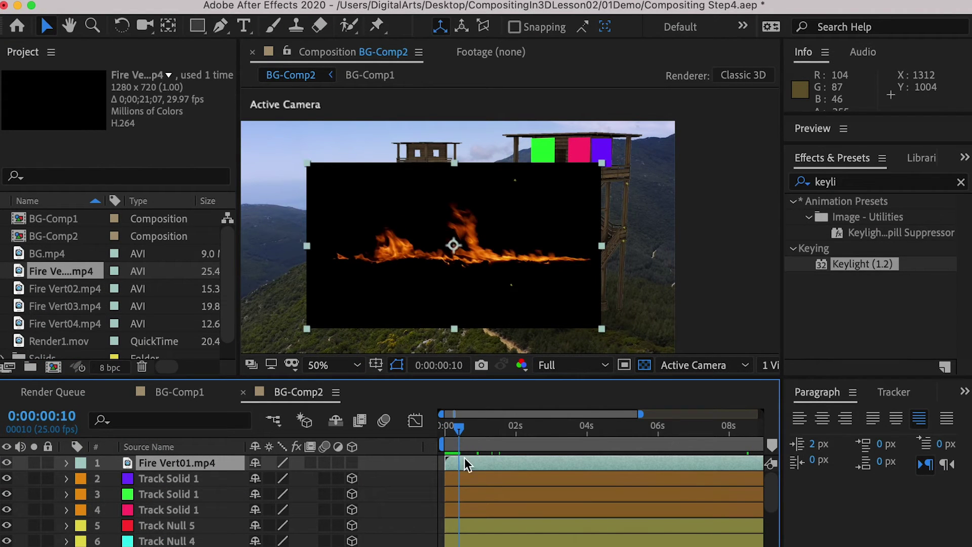
left_click_drag(477, 468, 473, 468)
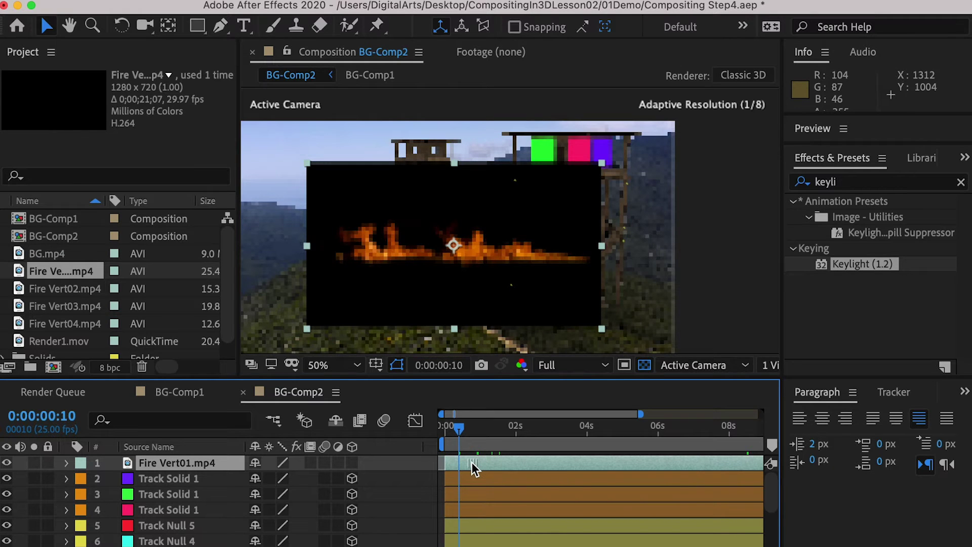
Step: Move Fire Vert01.mp4's anchor point to the base of the flames and make the layer 3D
key("y")
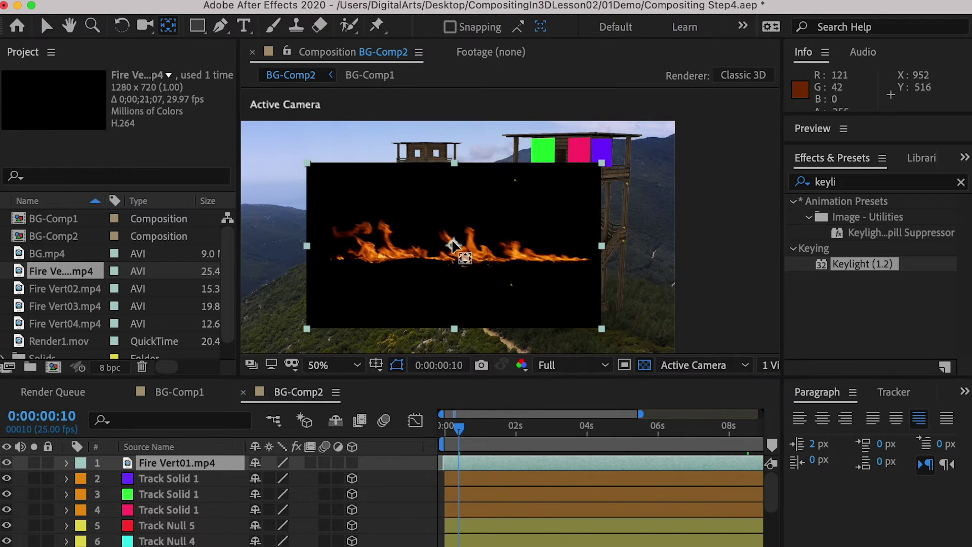
left_click_drag(452, 245, 459, 260)
left_click(352, 462)
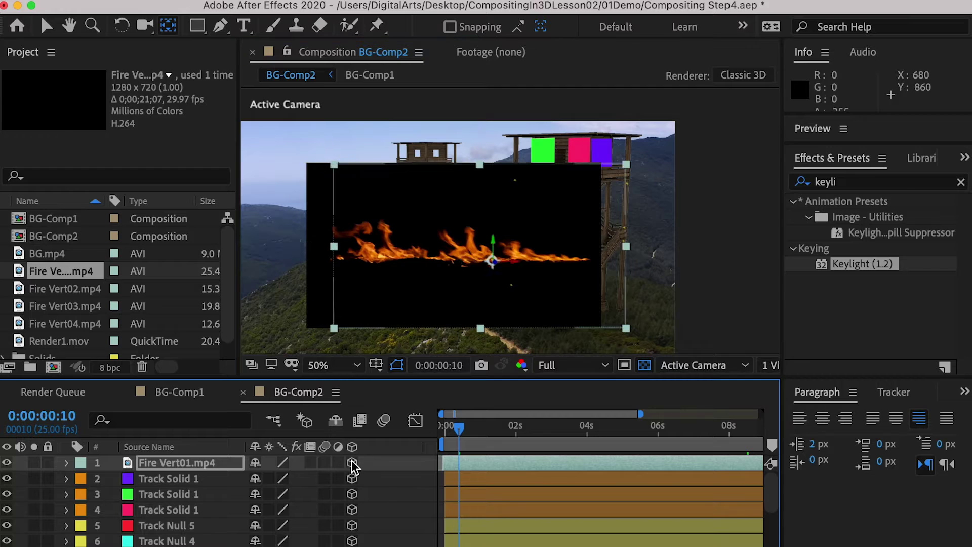
Step: Copy Track Null 1's position for Fire Vert01.mp4, hiding the fire layer while doing so and showing it again
left_click(6, 463)
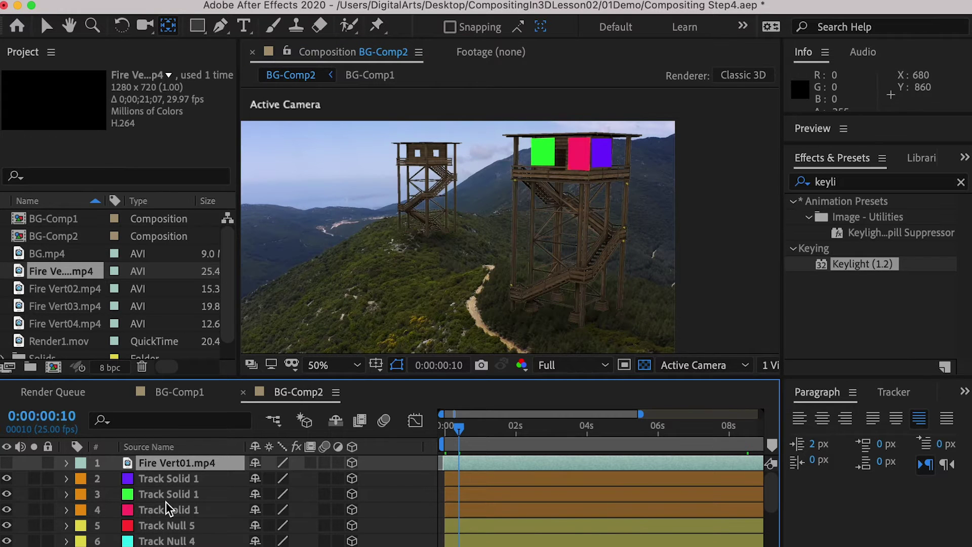
scroll(170, 501, "down", 5)
left_click(167, 515)
key("p")
left_click(152, 534)
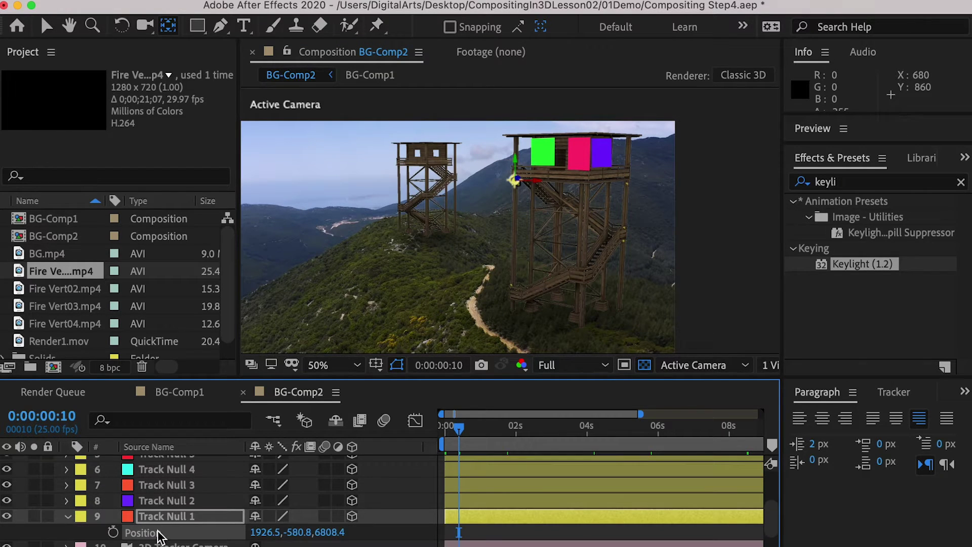
scroll(158, 535, "up", 5)
left_click(6, 463)
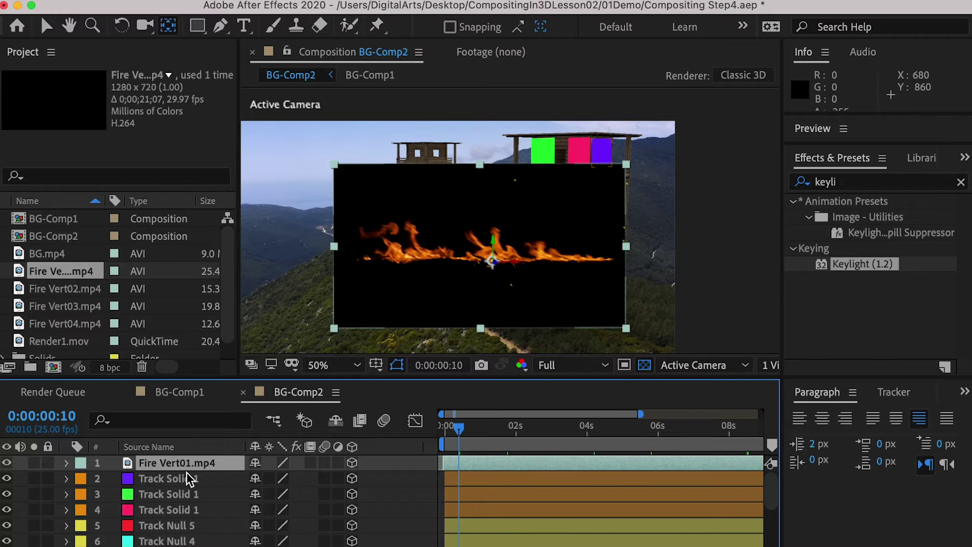
Step: Rotate Fire Vert01.mp4 about Z until its flames stand vertical and scale the layer to 168%
key("r")
left_click_drag(303, 478, 215, 478)
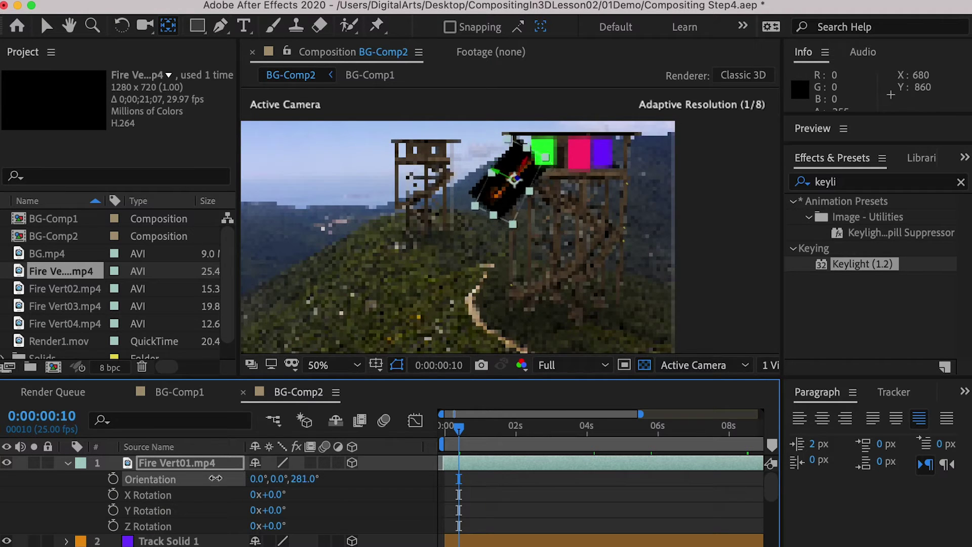
key("ctrl+z")
key("s")
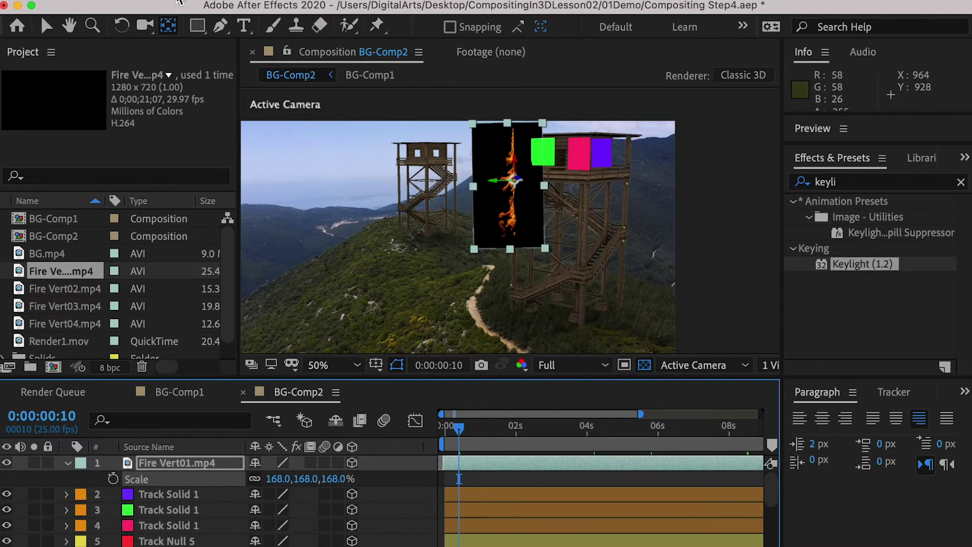
Step: Move Fire Vert01.mp4 down along the near tower's left leg, set its blending mode to Screen and preview the result
left_click(52, 28)
left_click_drag(515, 161, 531, 354)
right_click(200, 461)
mouse_move(280, 499)
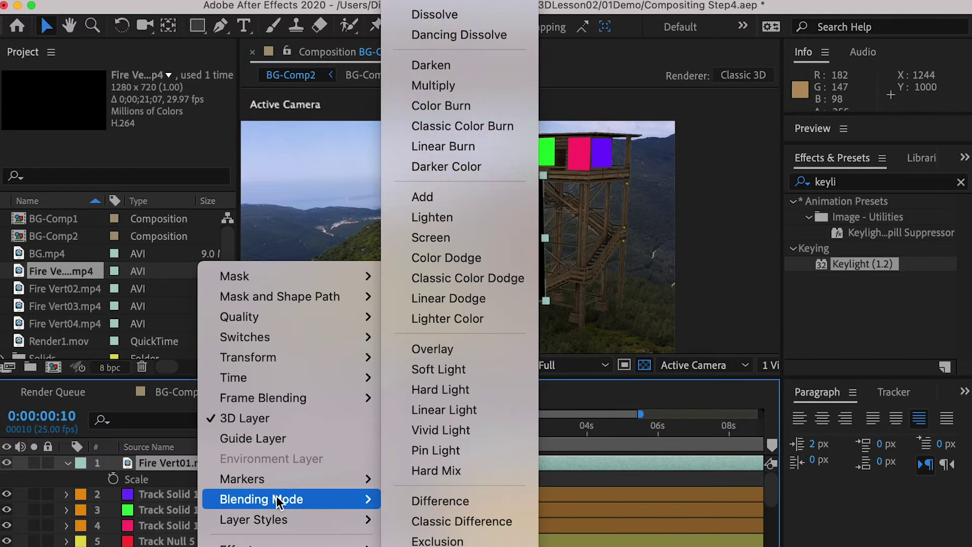
left_click(438, 235)
key("space")
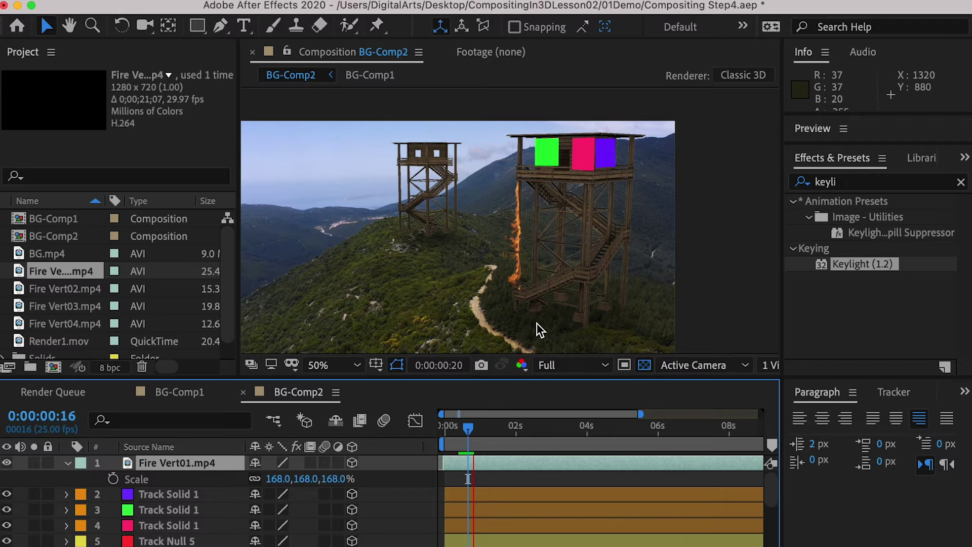
Step: Flip Fire Vert01.mp4 horizontally and fine-tune its Z orientation to line the flames up with the tower leg
left_click(205, 462)
right_click(205, 462)
mouse_move(303, 357)
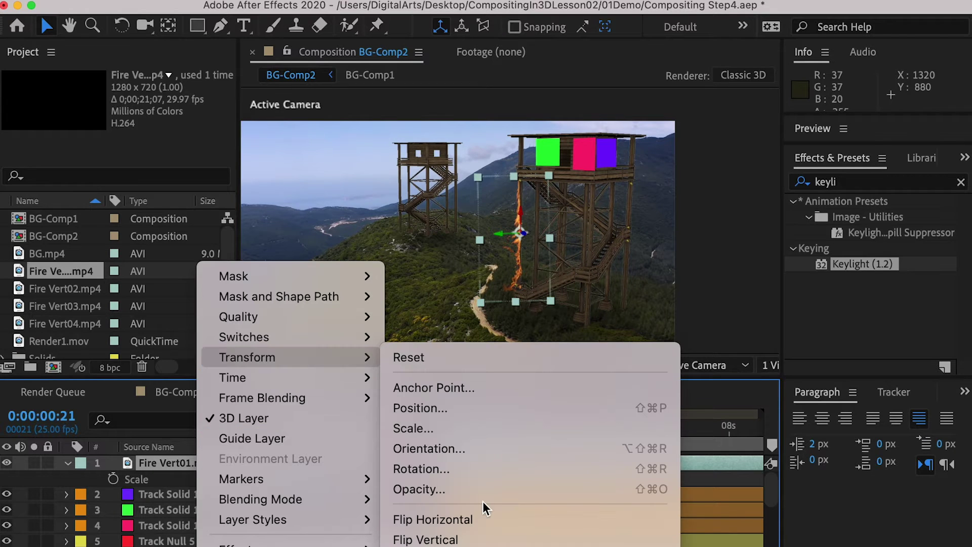
left_click(476, 520)
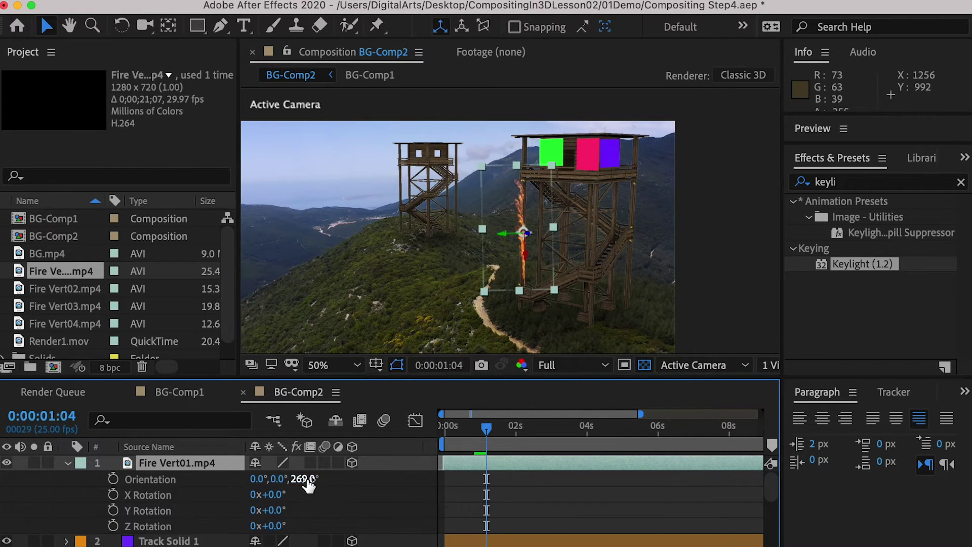
left_click_drag(303, 482, 431, 482)
left_click(477, 487)
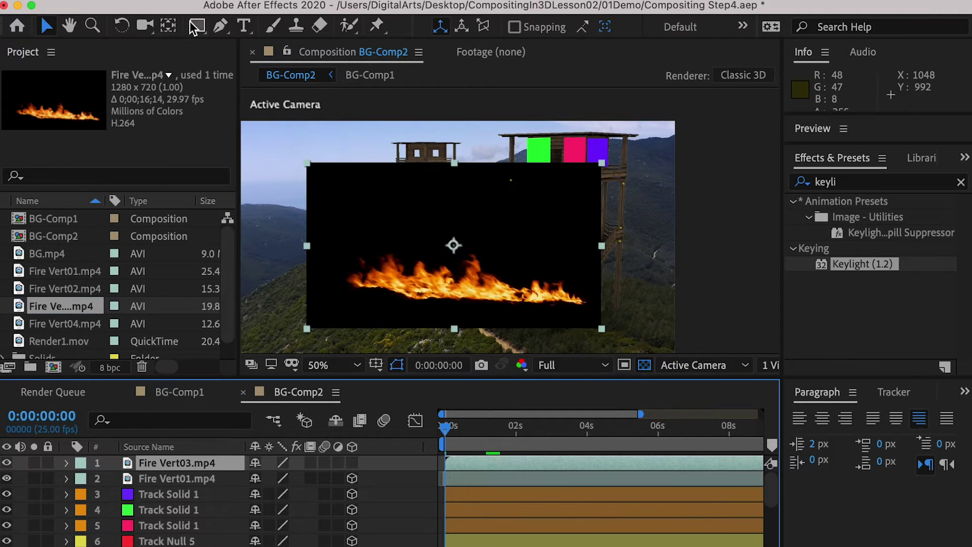
Step: Move Fire Vert03.mp4's anchor point to the base of the flames and make the layer 3D
key("y")
left_click_drag(453, 246, 482, 296)
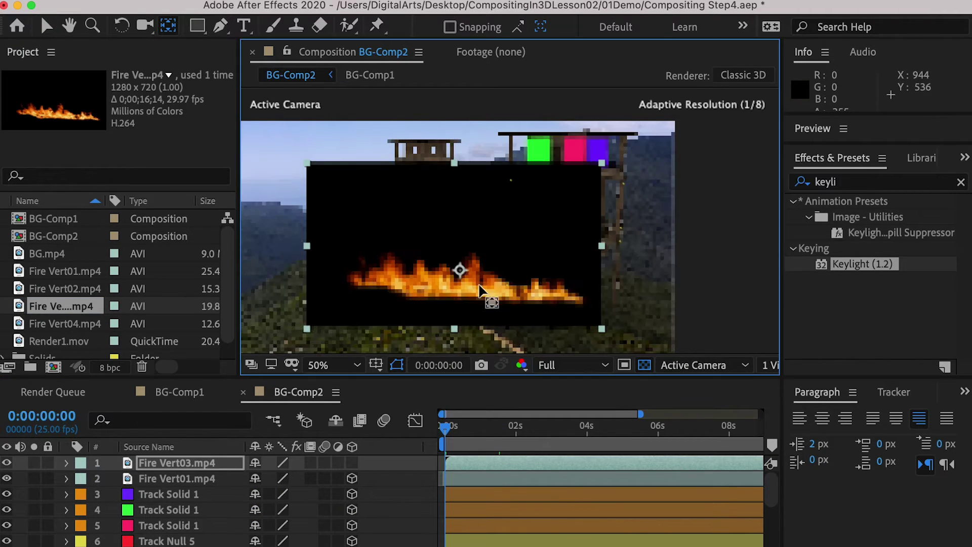
left_click(352, 462)
left_click(47, 27)
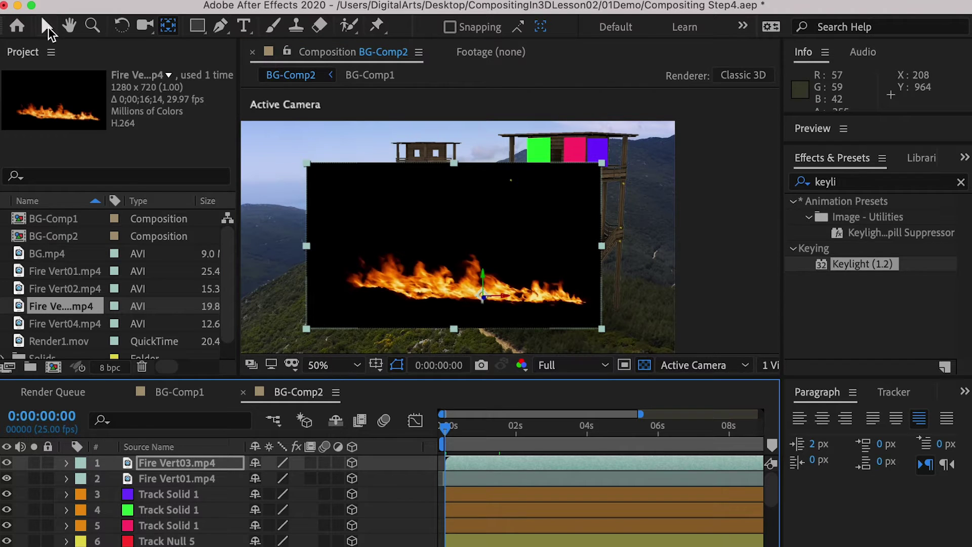
Step: Copy Track Null 4's position to Fire Vert03.mp4 and show the fire layer again
scroll(185, 493, "down", 2)
left_click(186, 493)
key("p")
left_click(141, 510)
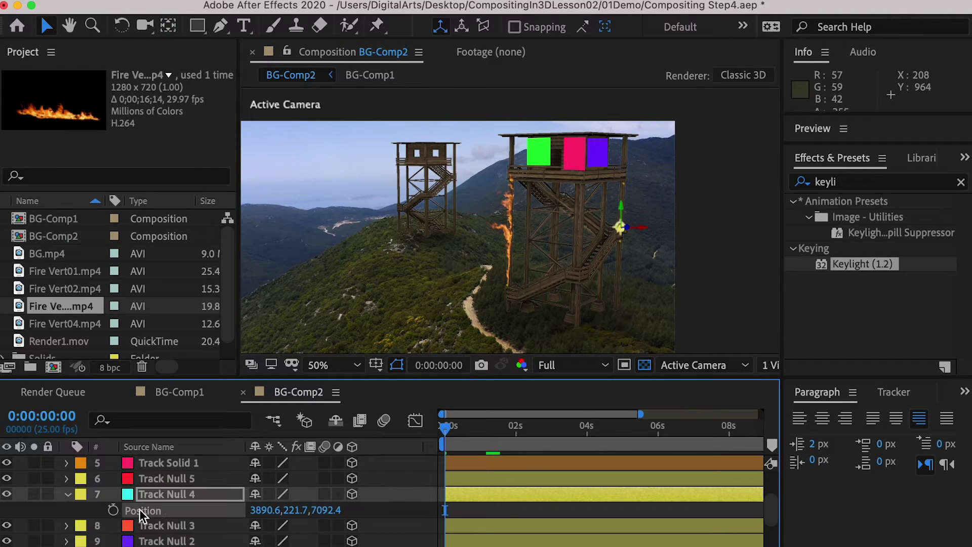
scroll(162, 486, "up", 2)
left_click(171, 463)
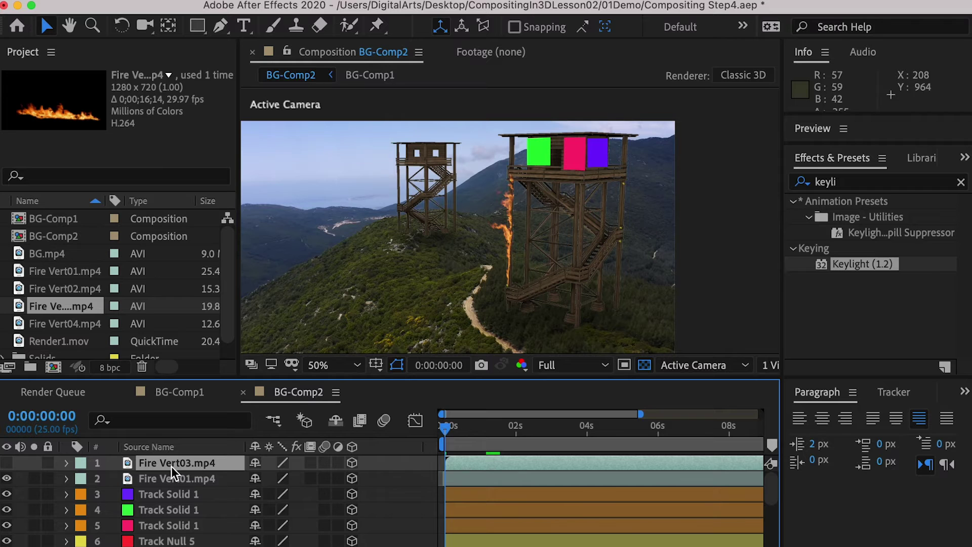
key("p")
left_click(6, 462)
left_click(155, 478)
key("ctrl+v")
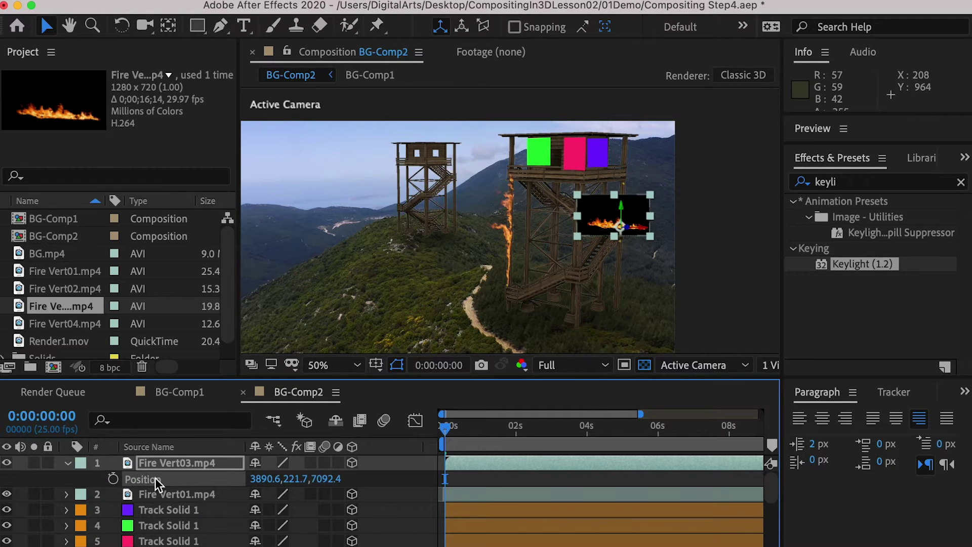
Step: Set Fire Vert03.mp4's Z orientation to 89° and move it onto the near tower's right leg
left_click(185, 466)
key("r")
left_click_drag(305, 478, 386, 481)
scroll(627, 230, "up", 1)
middle_click_drag(630, 231, 427, 254)
left_click_drag(427, 255, 420, 236)
Step: Set Fire Vert03.mp4's blending mode to Screen
right_click(197, 463)
mouse_move(263, 499)
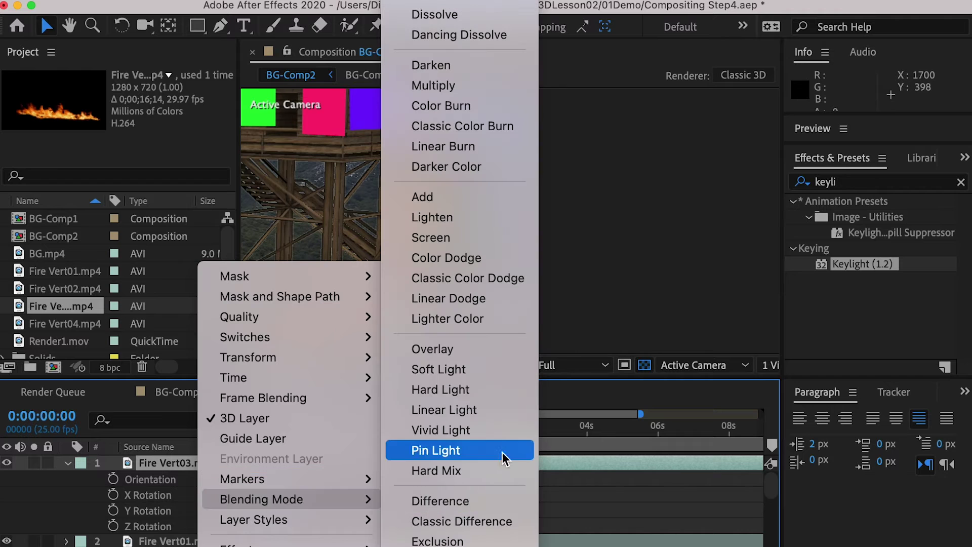
left_click(459, 237)
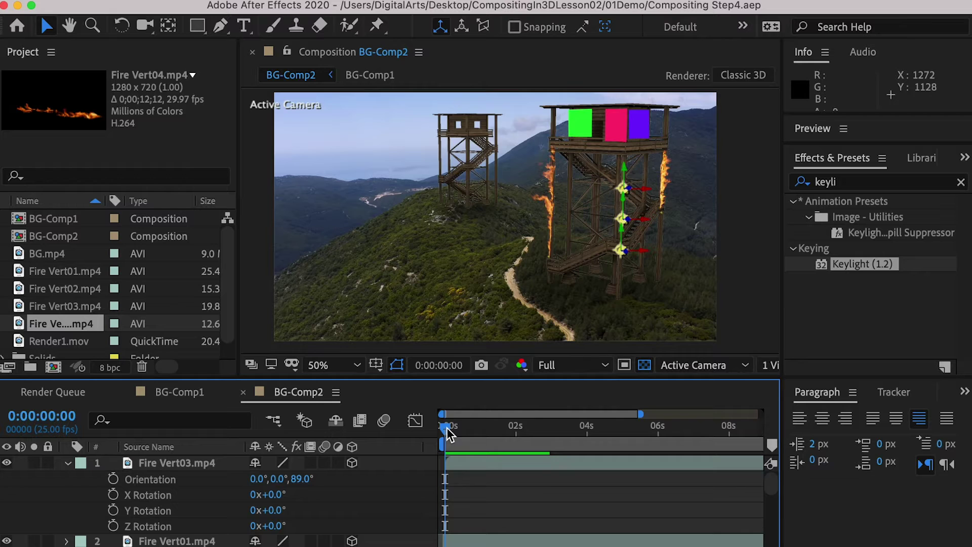
Step: Add Fire Vert04.mp4 as the top layer of BG-Comp2 and move its anchor point to the flames' base near their right end
left_click_drag(445, 426, 376, 423)
left_click_drag(84, 329, 157, 453)
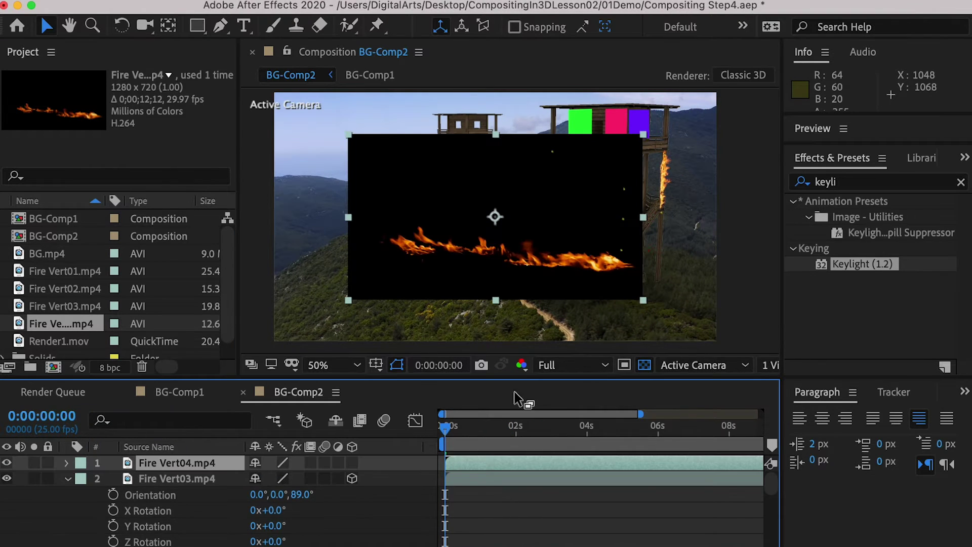
scroll(505, 224, "up", 1)
left_click(168, 26)
left_click_drag(480, 213, 707, 341)
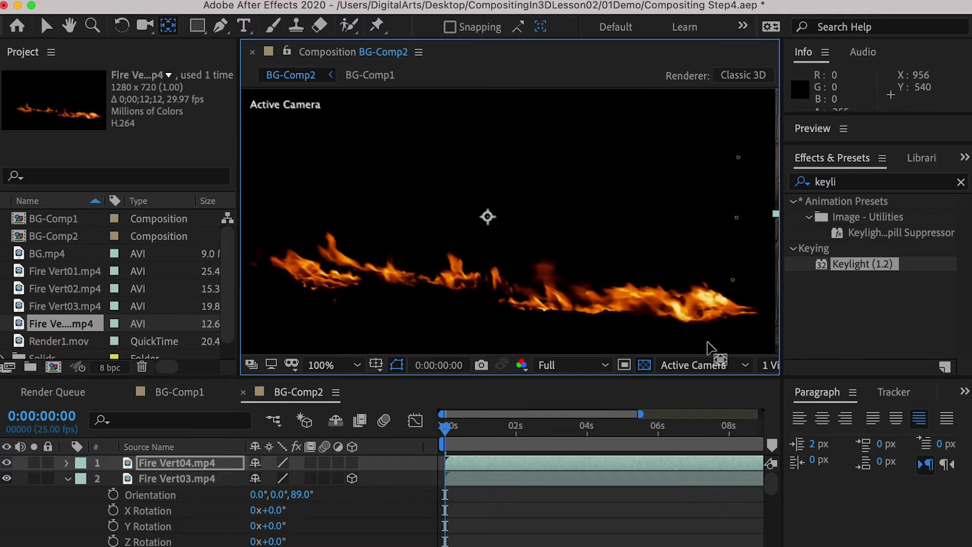
Step: Make Fire Vert04.mp4 a 3D layer and hide it
left_click(351, 463)
left_click(68, 464)
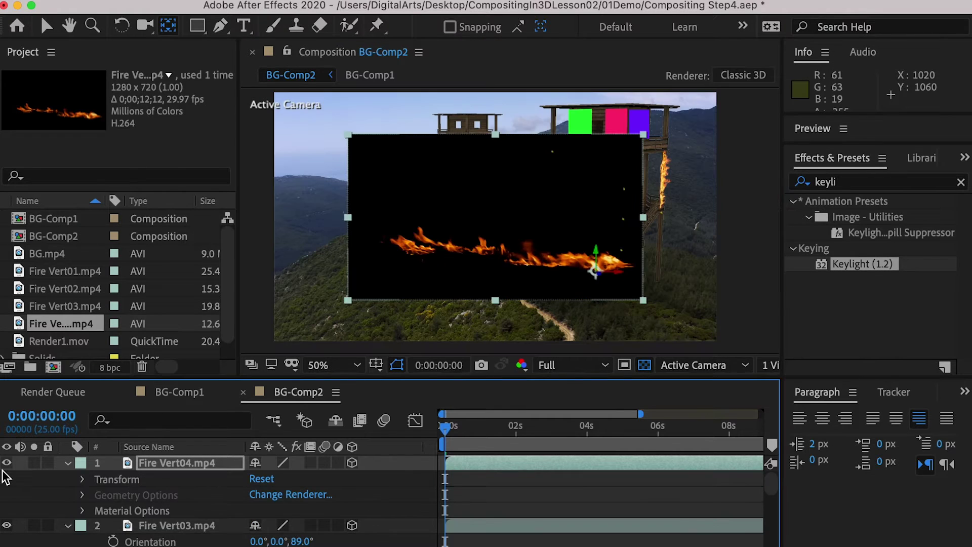
left_click(7, 464)
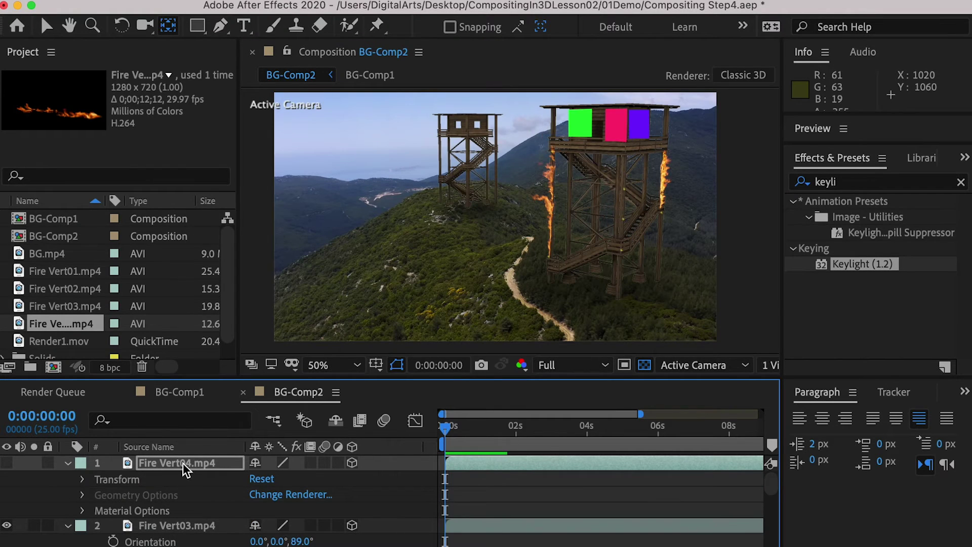
Step: Copy Track Null 2's position to Fire Vert04.mp4 and show the fire layer again
key("p")
scroll(168, 468, "down", 5)
left_click(174, 527)
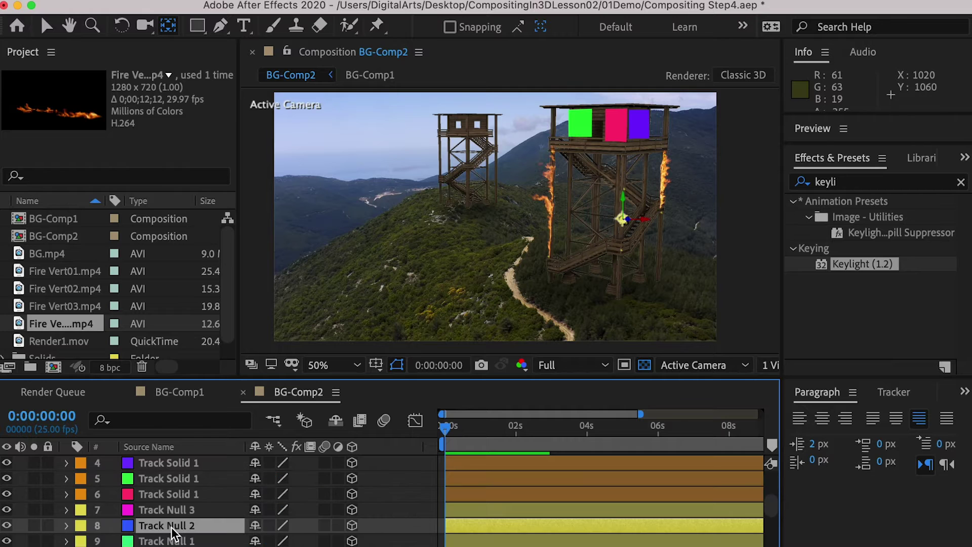
key("p")
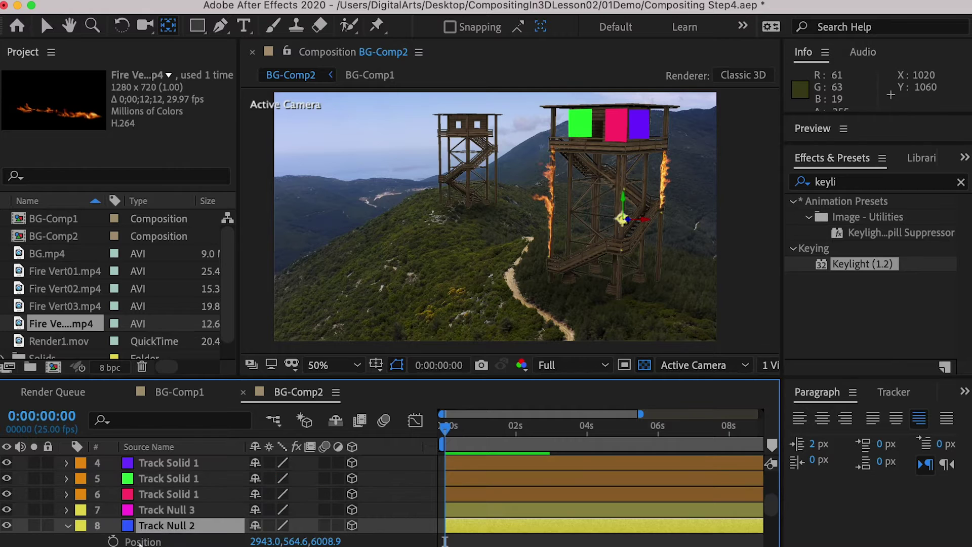
left_click(141, 542)
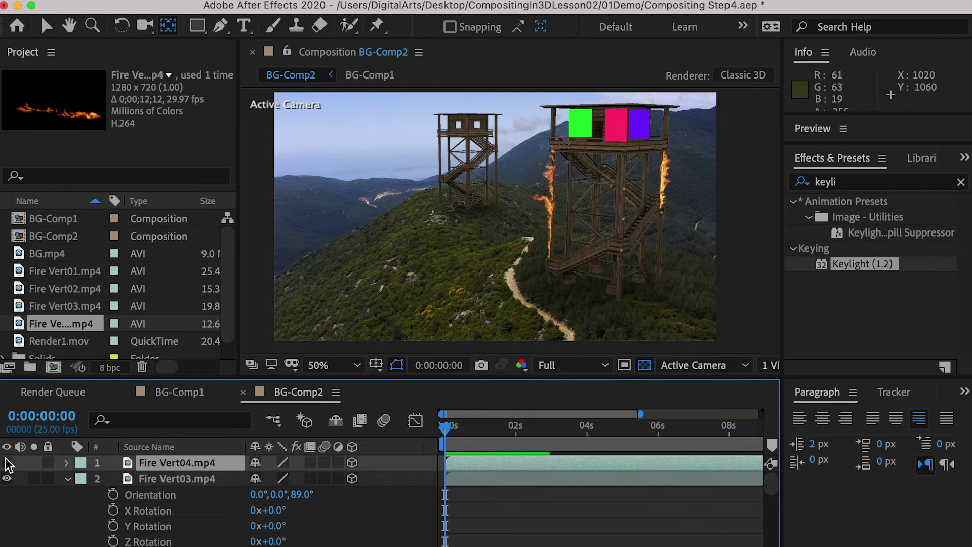
left_click(7, 462)
key("p")
left_click(152, 479)
key("super+v")
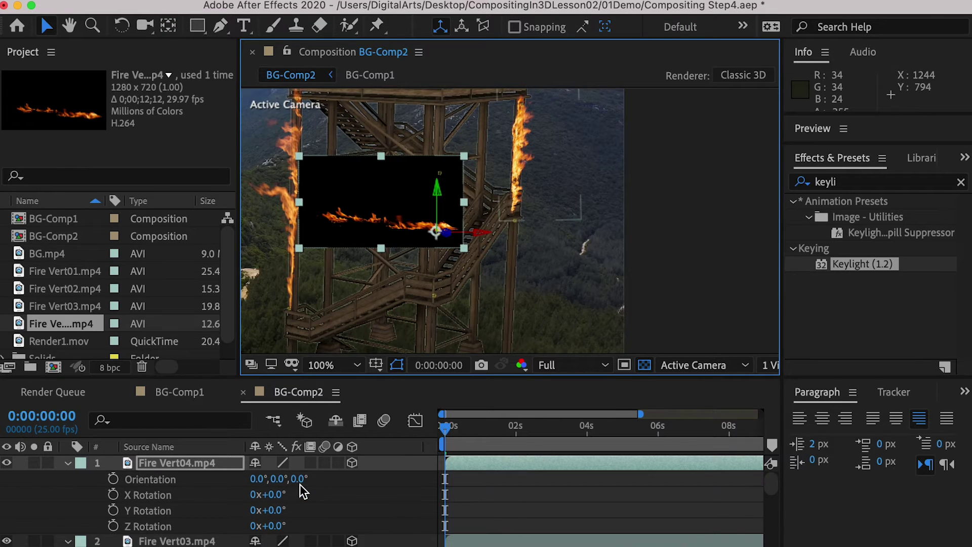
Step: Set Fire Vert04.mp4's Z orientation to 87° and its blending mode to Screen
left_click_drag(299, 479, 329, 479)
right_click(190, 464)
mouse_move(253, 499)
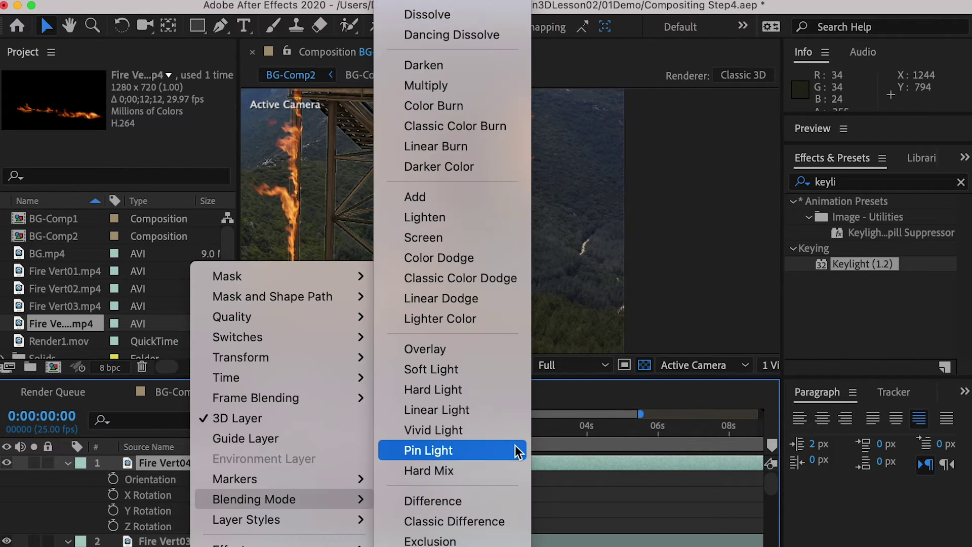
left_click(509, 238)
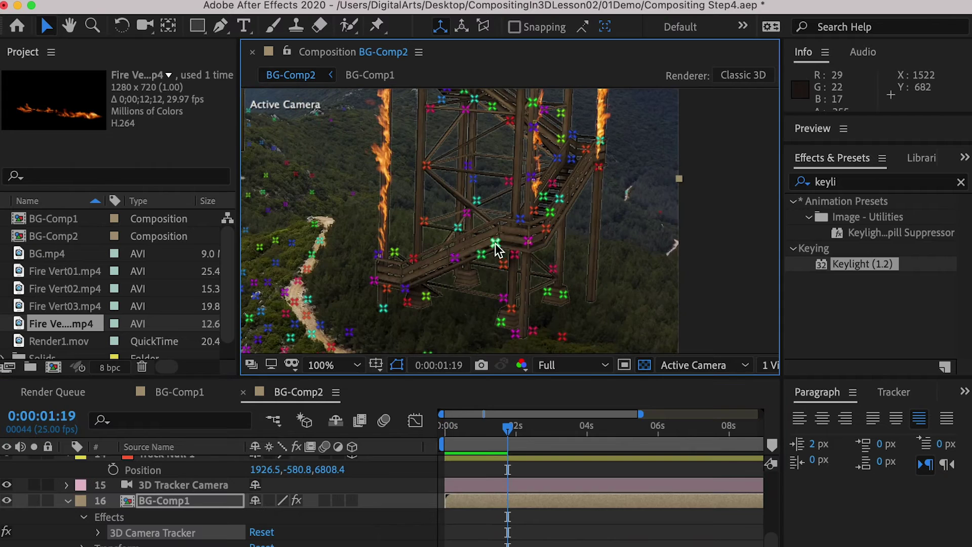
Step: Create four nulls from track points along the near tower's lowest staircase and give them a yellow label
left_click(406, 290, "shift")
right_click(452, 259)
left_click(531, 408)
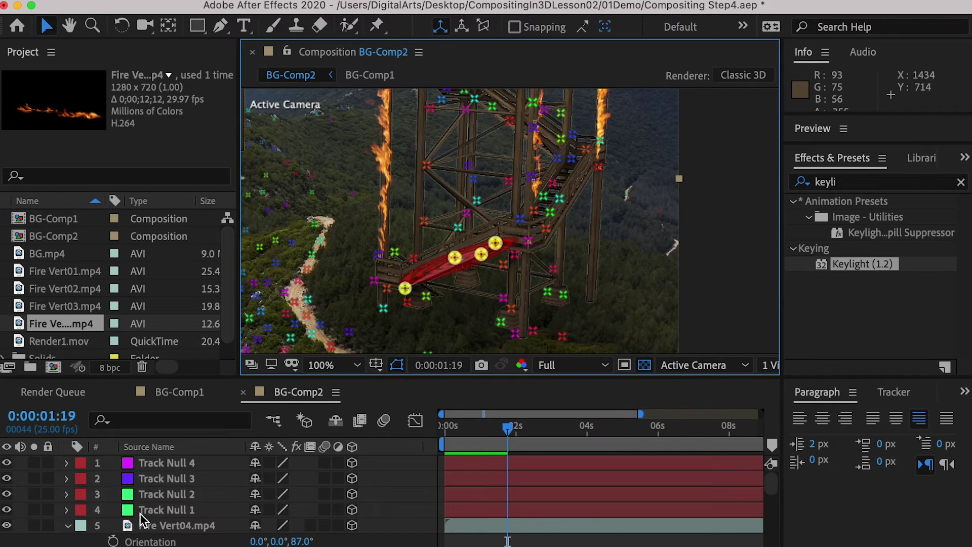
left_click(81, 478)
left_click(144, 498)
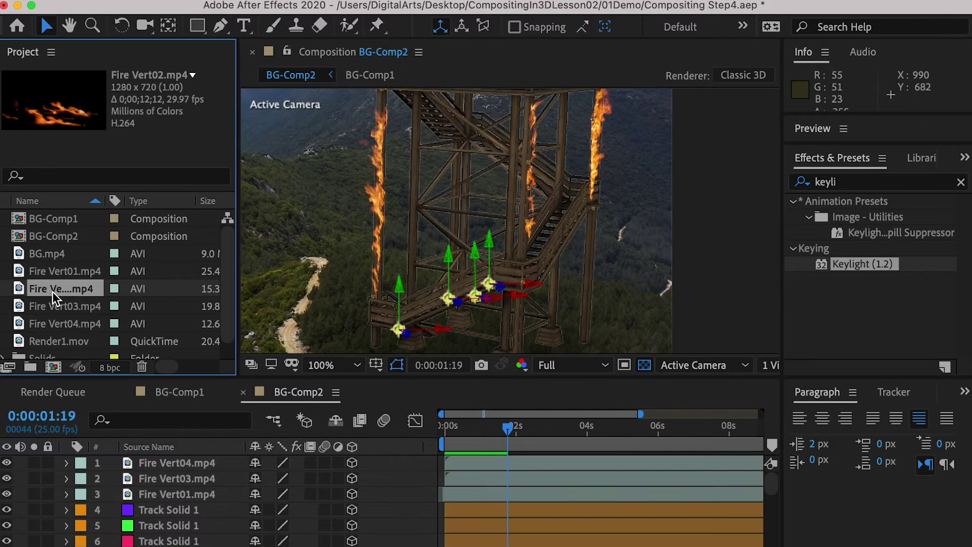
Step: Add Fire Vert02.mp4 as the top layer and move its anchor point to the base of the flames
left_click_drag(52, 291, 171, 459)
key("y")
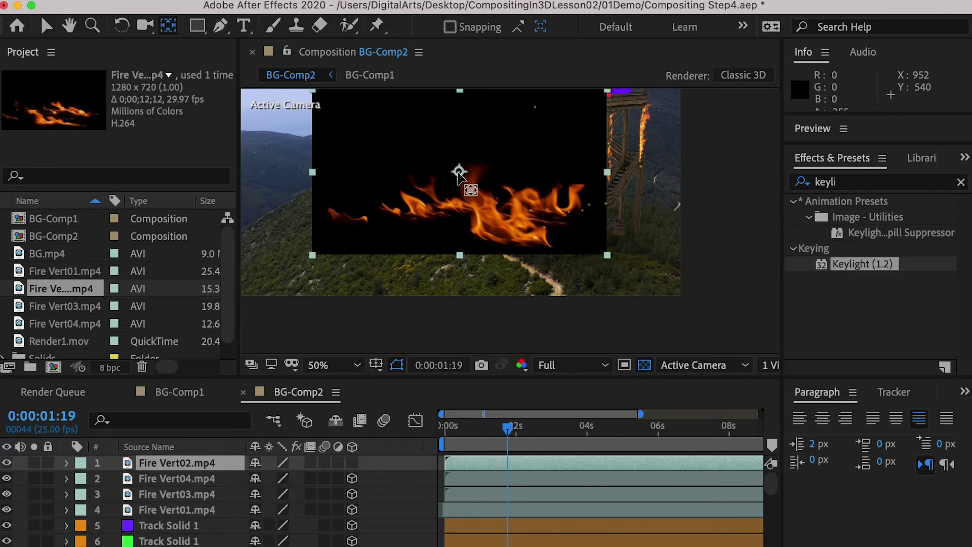
left_click_drag(460, 172, 516, 251)
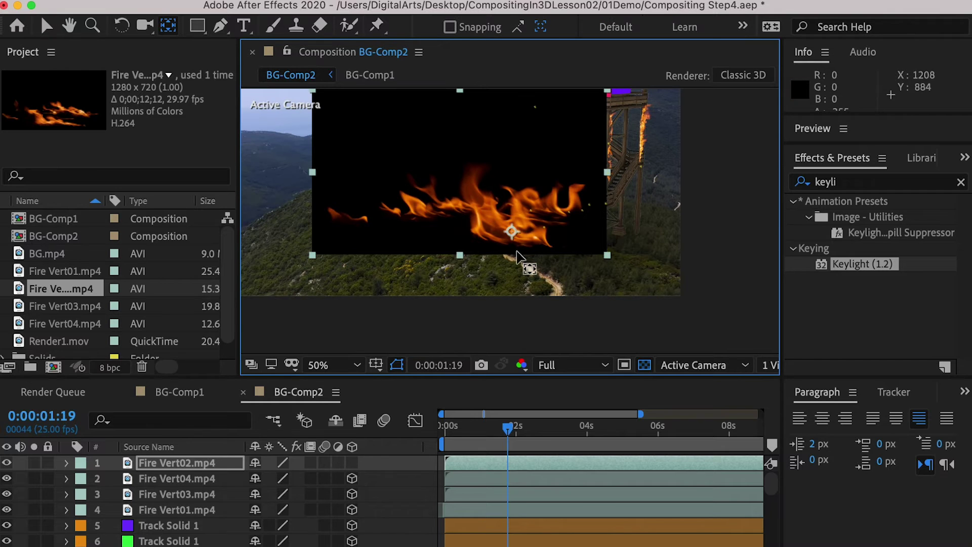
Step: Make Fire Vert02.mp4 a 3D layer and copy the position of the staircase's Track Null 4 to it
left_click(352, 462)
left_click(183, 510)
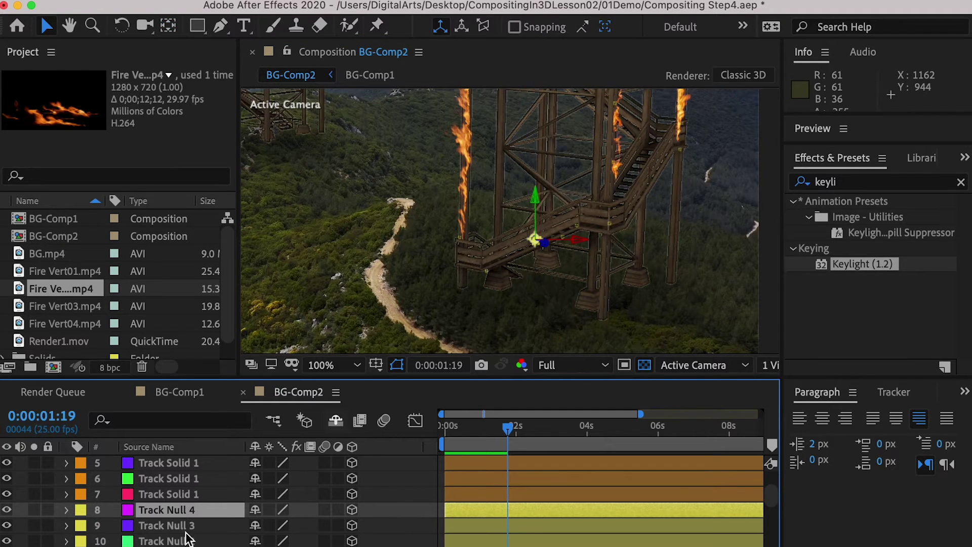
key("p")
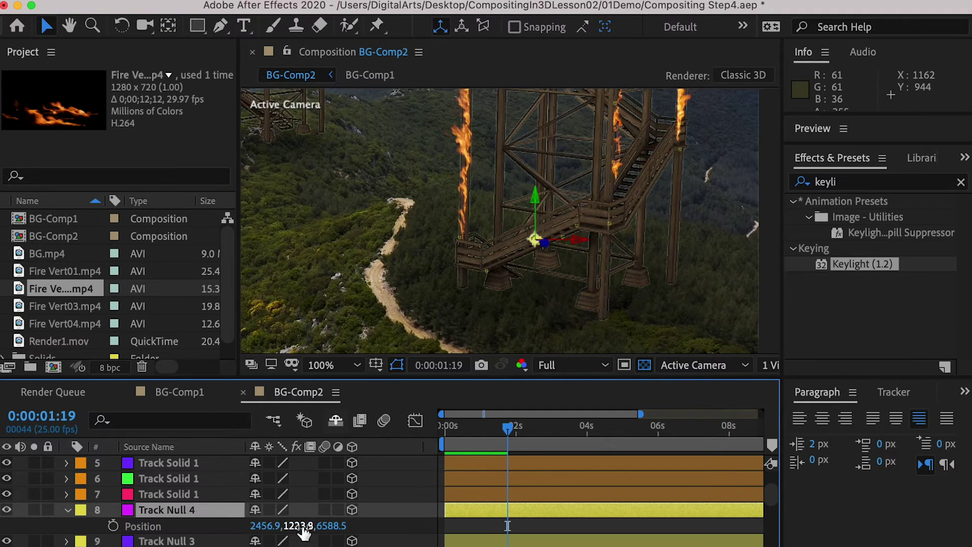
left_click(157, 526)
scroll(175, 523, "up", 3)
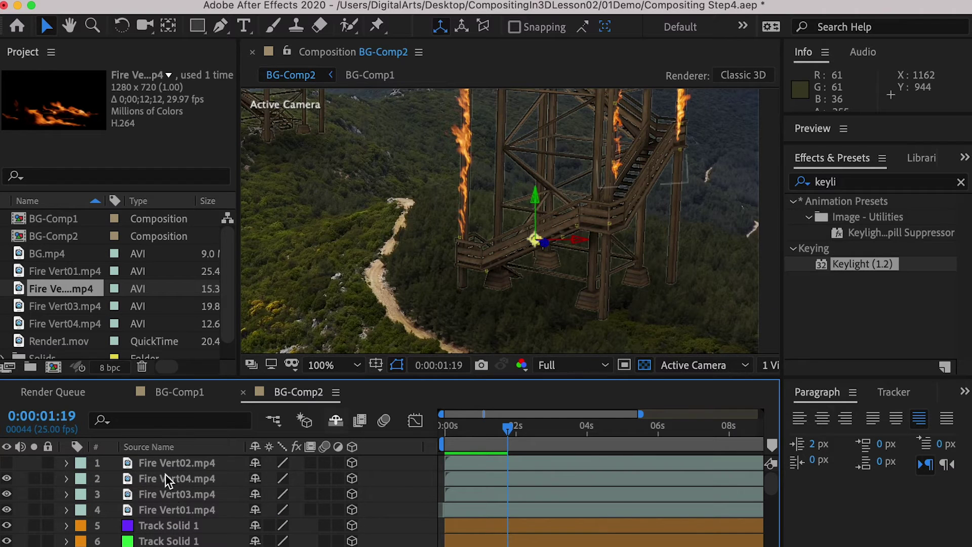
left_click(171, 463)
left_click(7, 462)
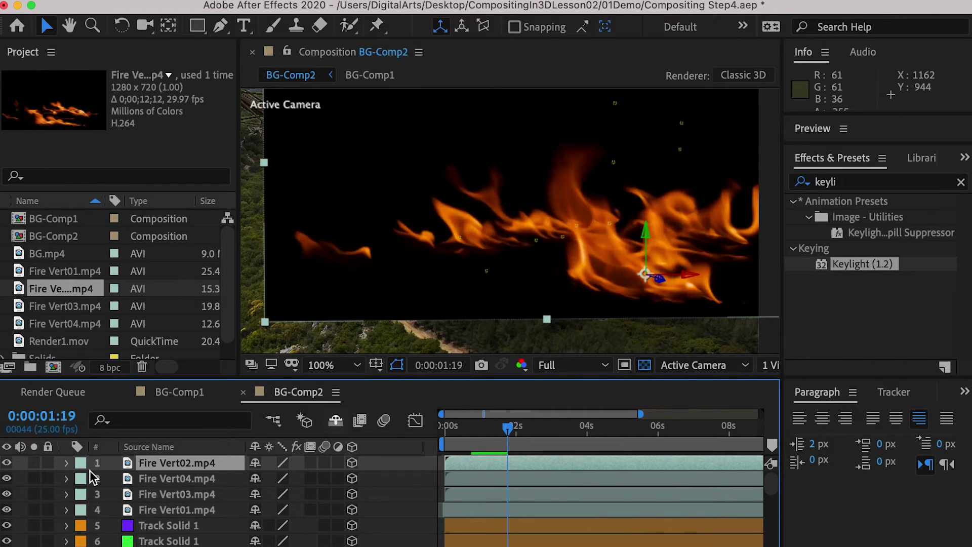
key("p")
key("super+v")
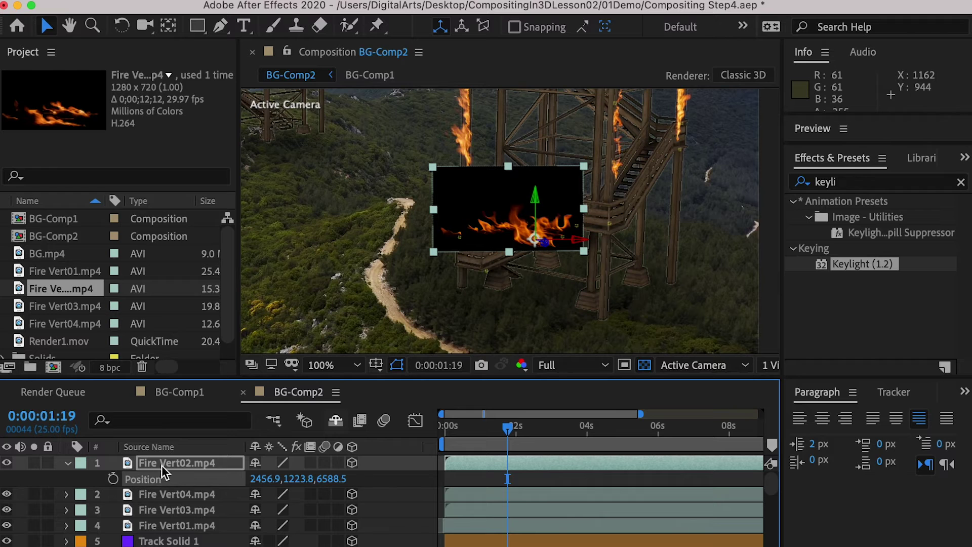
Step: Rotate Fire Vert02.mp4 about Z so the flames follow the slope of the tower's lowest staircase
key("s")
left_click_drag(299, 479, 271, 478)
key("r")
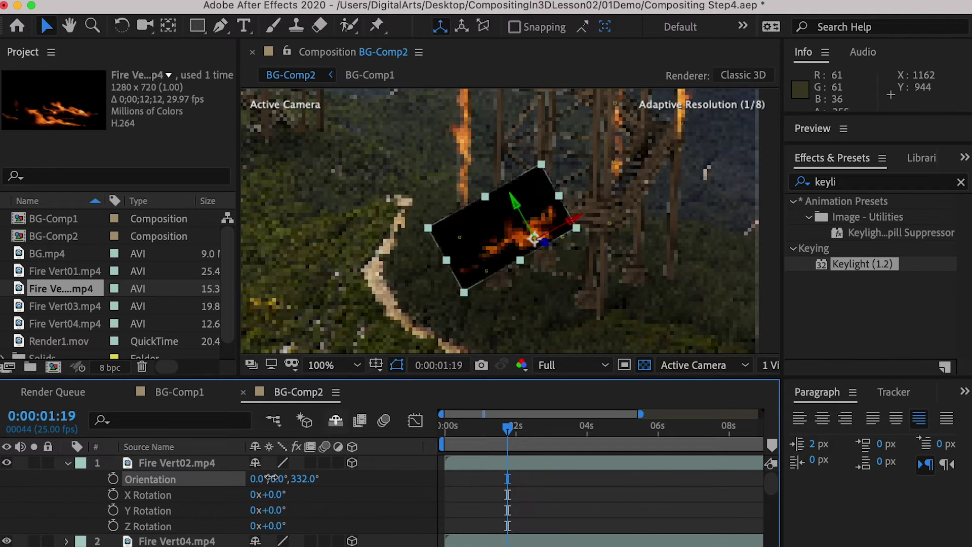
Step: Change the blending mode of Fire Vert02.mp4 to one that hides its black background
right_click(181, 461)
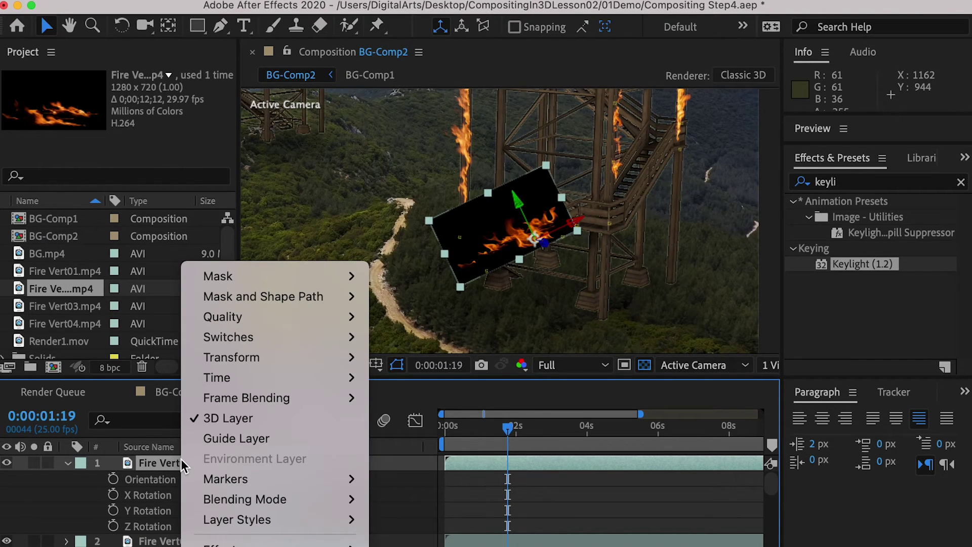
mouse_move(283, 499)
left_click(419, 237)
left_click(492, 492)
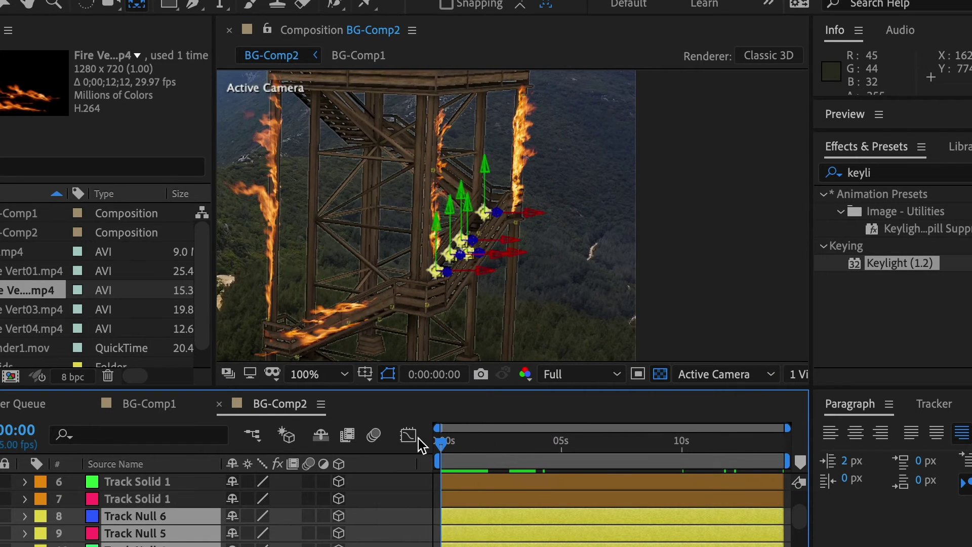
Step: Duplicate Fire Vert02.mp4 and copy the position of Track Null 5 on the next staircase up to the duplicate
left_click(331, 314)
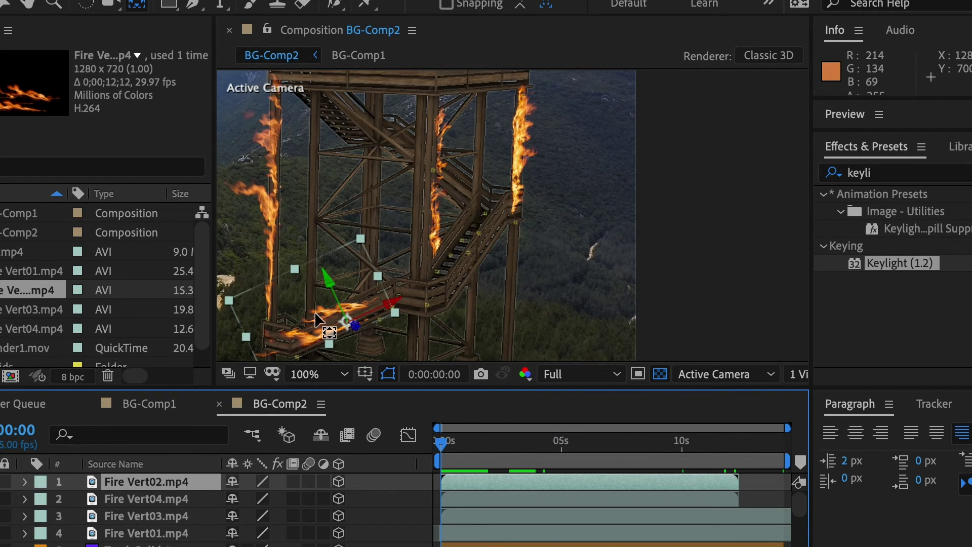
key("ctrl+d")
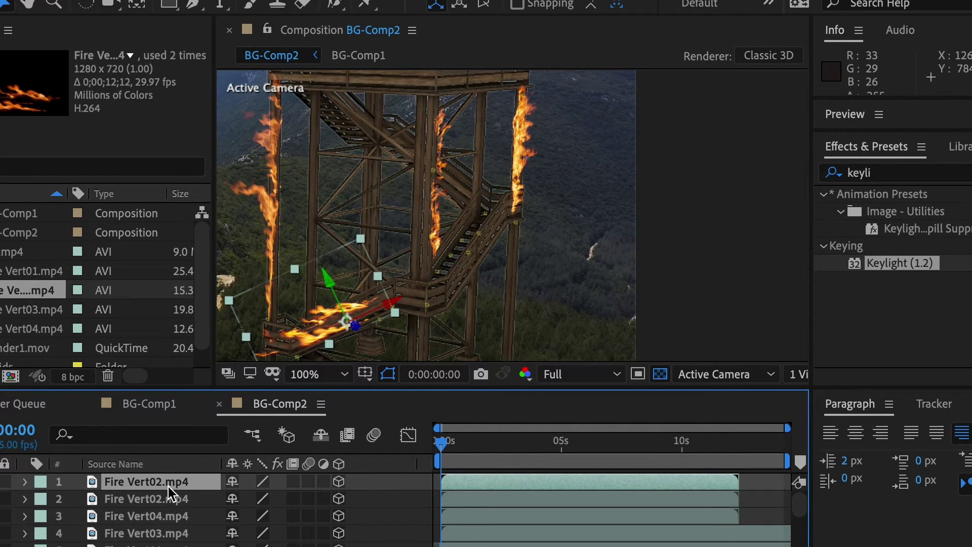
key("p")
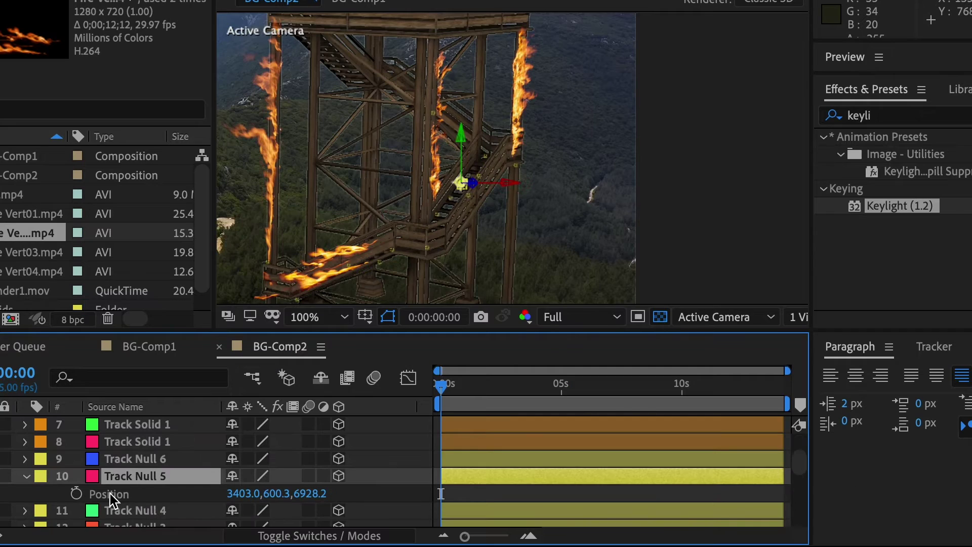
left_click(126, 501)
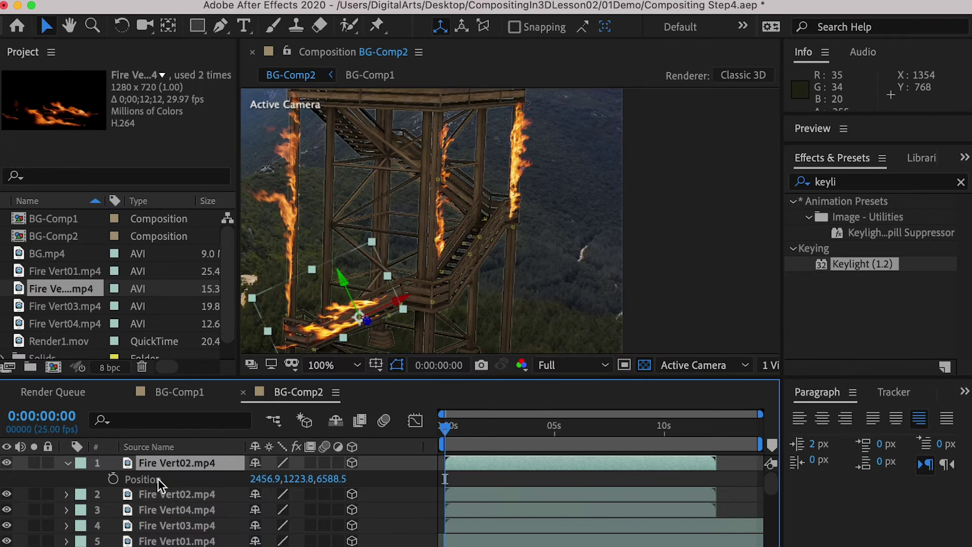
Step: Rotate the duplicated Fire Vert02.mp4 about Z so its flames follow the steeper slope of the second staircase
key("r")
left_click_drag(299, 478, 306, 479)
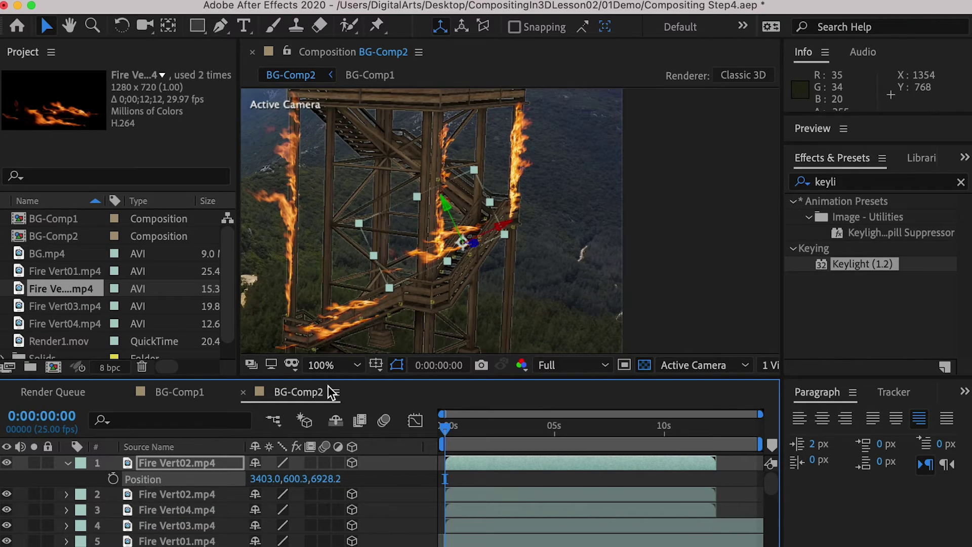
key("p")
key("period")
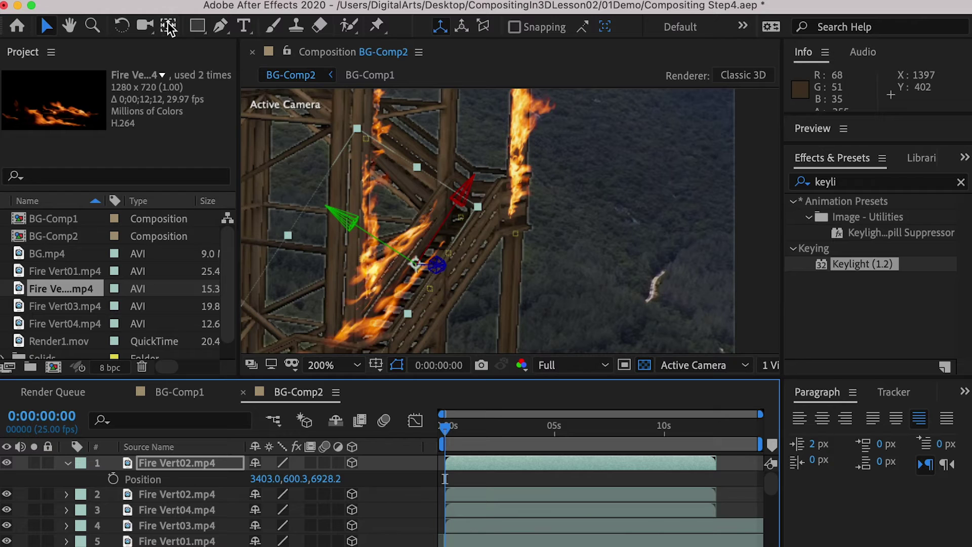
Step: Shift the duplicated fire's anchor point to the base of its flames and paste Track Null 5's position onto it again
key("y")
left_click_drag(414, 270, 411, 268)
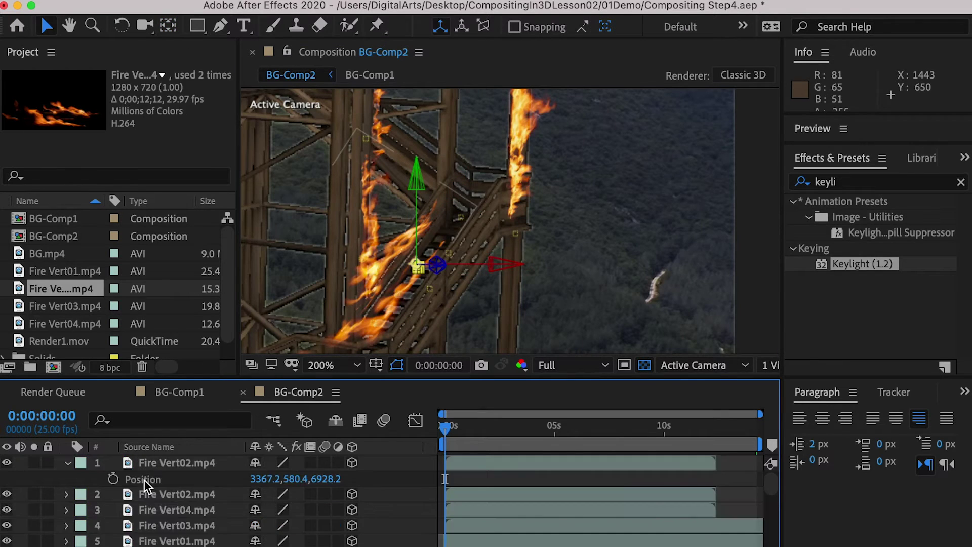
left_click(144, 479)
key("super+v")
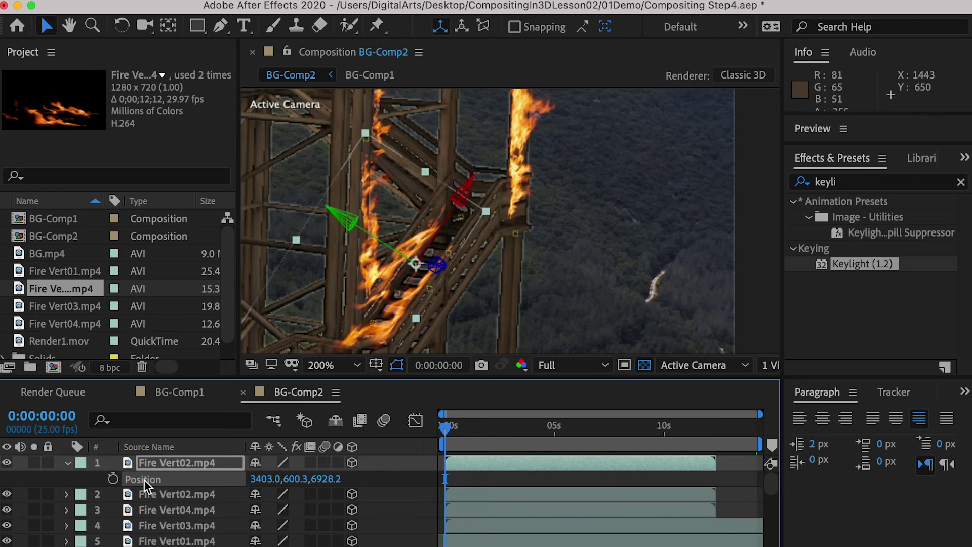
Step: Flip the duplicated Fire Vert02.mp4 horizontally and preview the flames on the second staircase
right_click(174, 463)
mouse_move(225, 356)
left_click(440, 518)
scroll(471, 246, "down", 2)
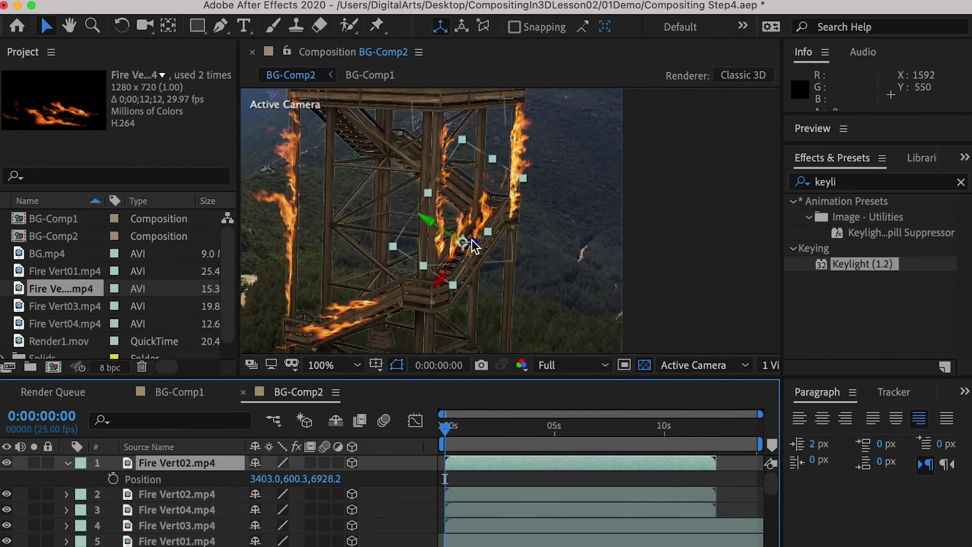
key("space")
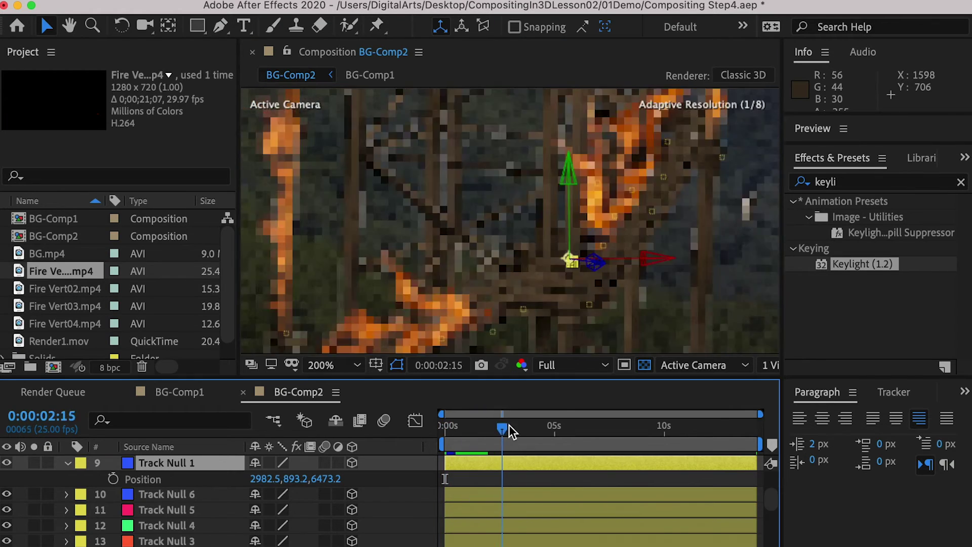
key("space")
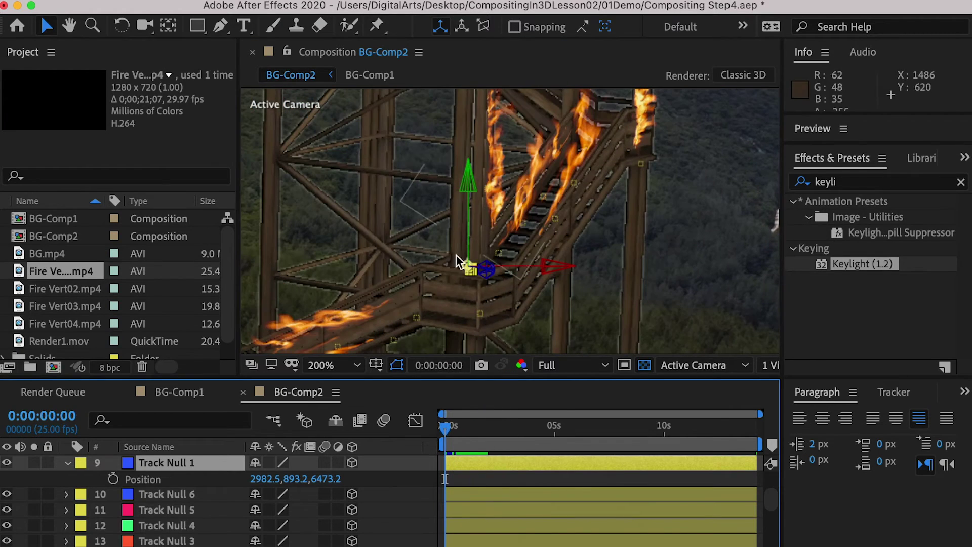
Step: Add Fire Vert01.mp4 as the top layer and slide it slightly earlier in time so its flames burn from the first frame
scroll(177, 511, "up", 3)
left_click_drag(61, 271, 150, 461)
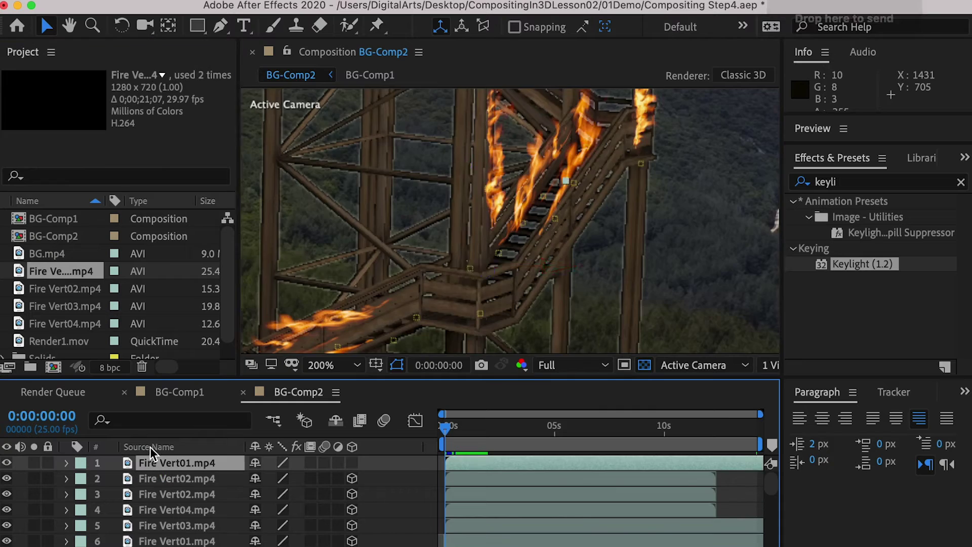
scroll(344, 347, "down", 2)
mouse_move(491, 461)
left_mouse_down()
mouse_move(443, 461)
mouse_move(497, 462)
mouse_move(472, 462)
left_mouse_up()
Step: Draw a rectangular mask around the tallest central flames of Fire Vert01.mp4 and set its feather to 50 pixels
left_click(197, 27)
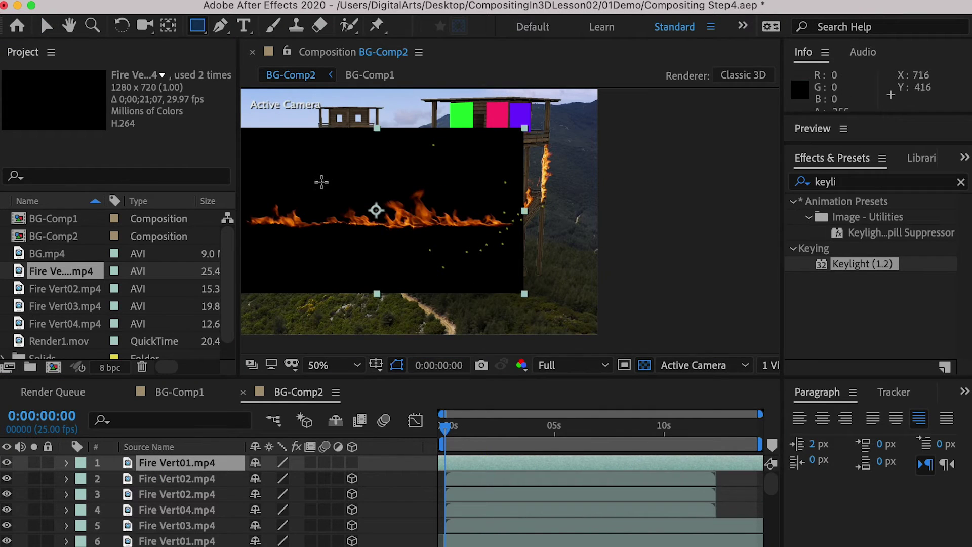
left_click_drag(350, 170, 477, 233)
left_click_drag(476, 233, 487, 241)
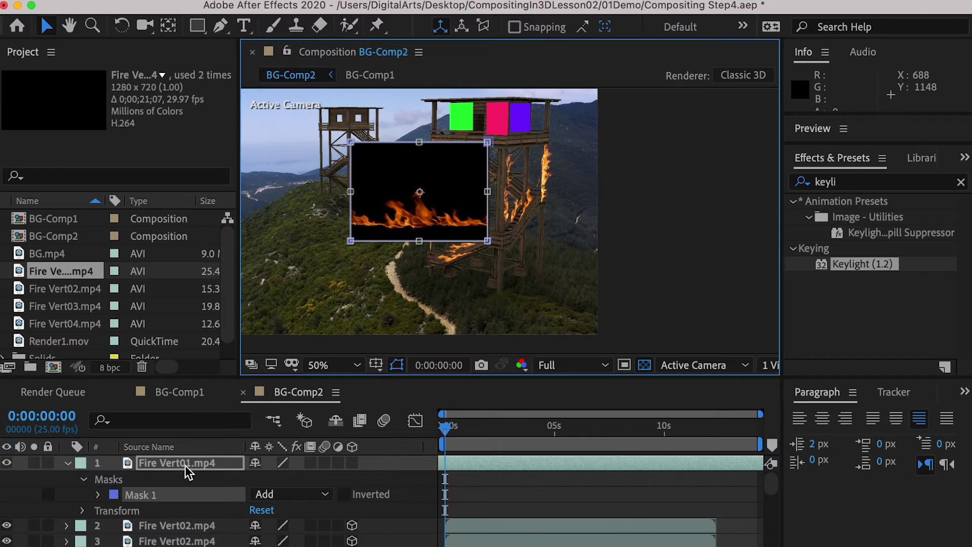
left_click(98, 494)
type("50")
key("Return")
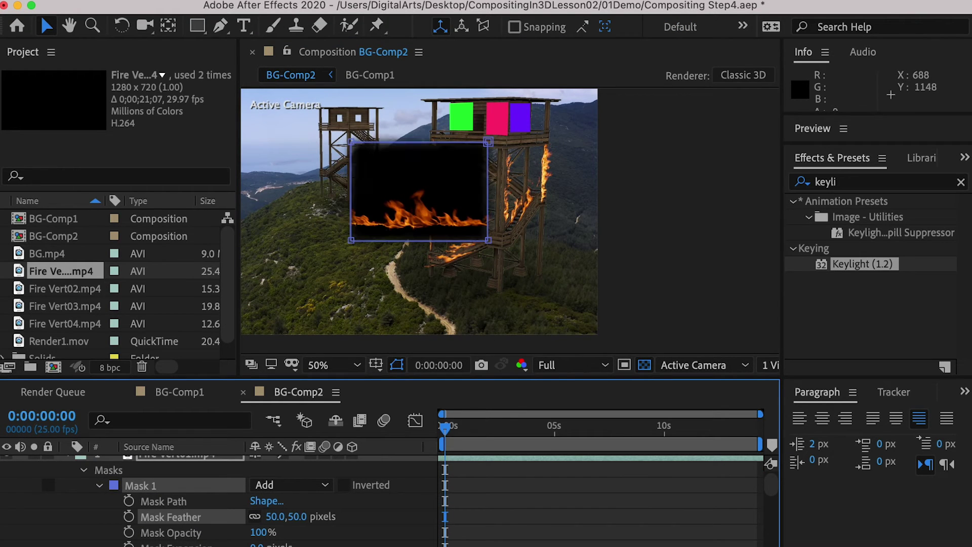
Step: Make the masked Fire Vert01.mp4 a 3D layer and move its anchor point to the base of the flames
left_click(474, 489)
left_click(168, 26)
left_click_drag(375, 210, 422, 227)
left_click(68, 463)
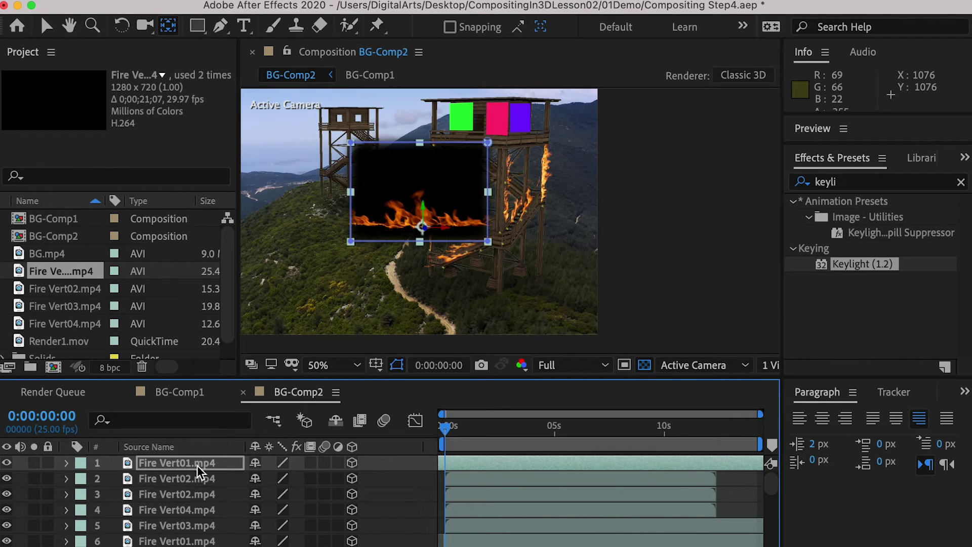
Step: Copy the position of Track Null 1 on the stair landing to the masked Fire Vert01.mp4, hiding the fire layer while doing so
key("p")
left_click(6, 463)
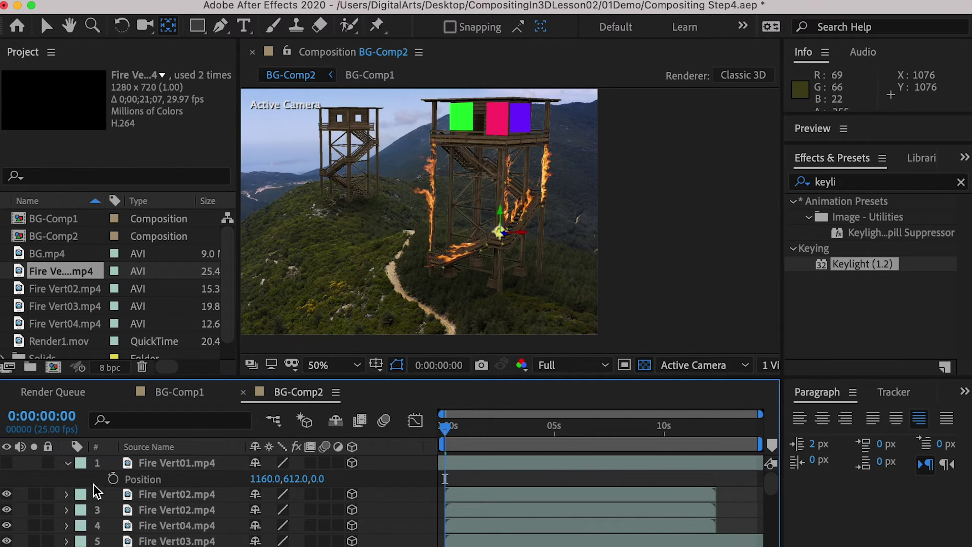
scroll(143, 488, "down", 1)
scroll(144, 488, "down", 5)
left_click(155, 528)
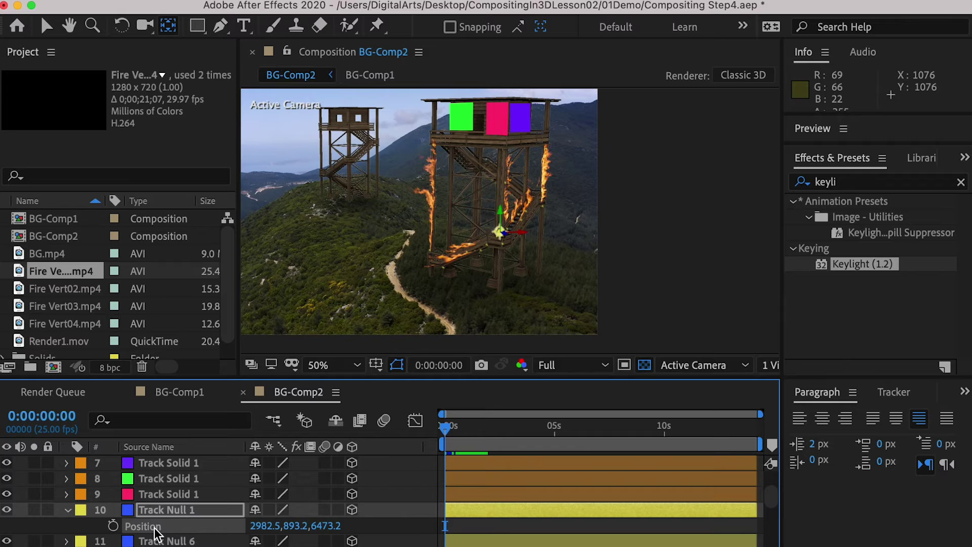
scroll(163, 477, "up", 4)
left_click(153, 478)
key("super+v")
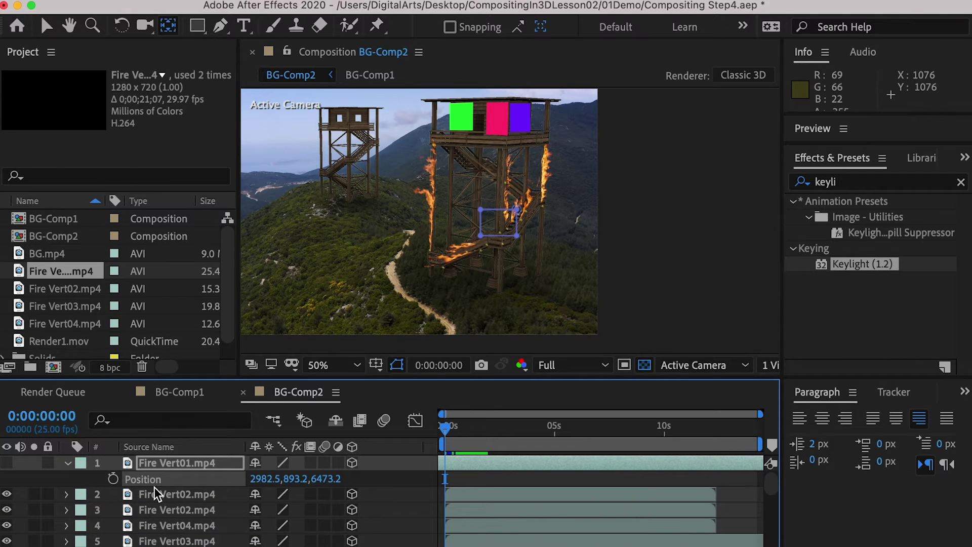
left_click(6, 463)
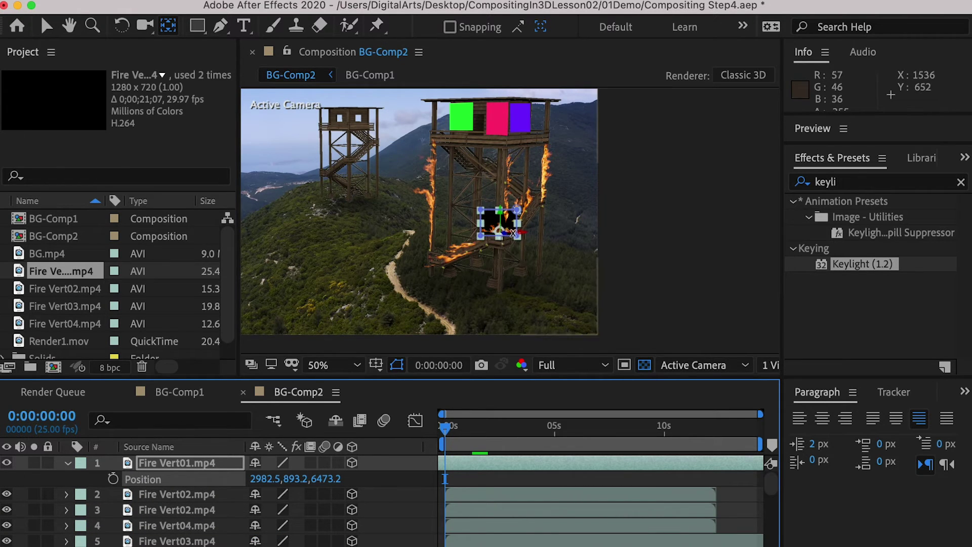
Step: Change the blending mode of the masked Fire Vert01.mp4 to one that hides its black background
scroll(491, 220, "up", 4)
key("v")
right_click(191, 466)
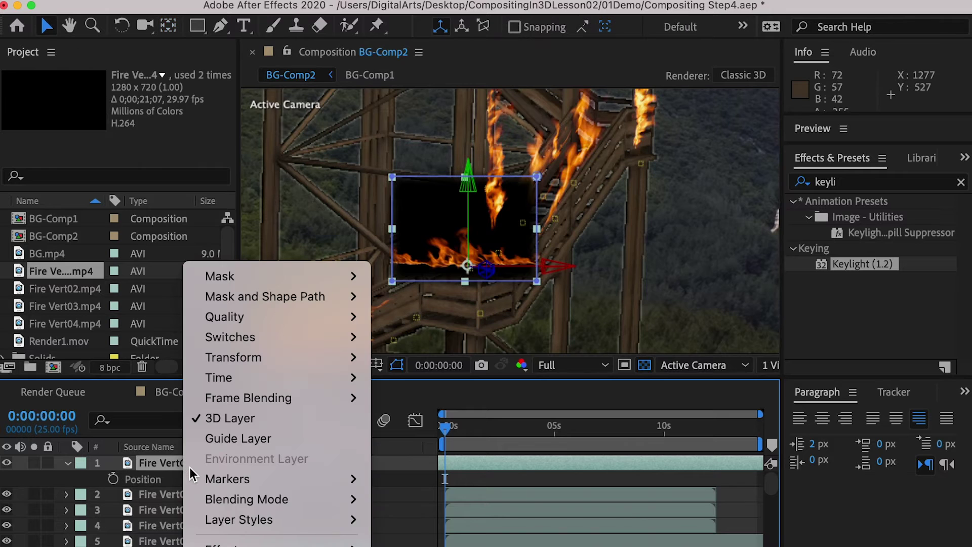
mouse_move(304, 499)
left_click(486, 238)
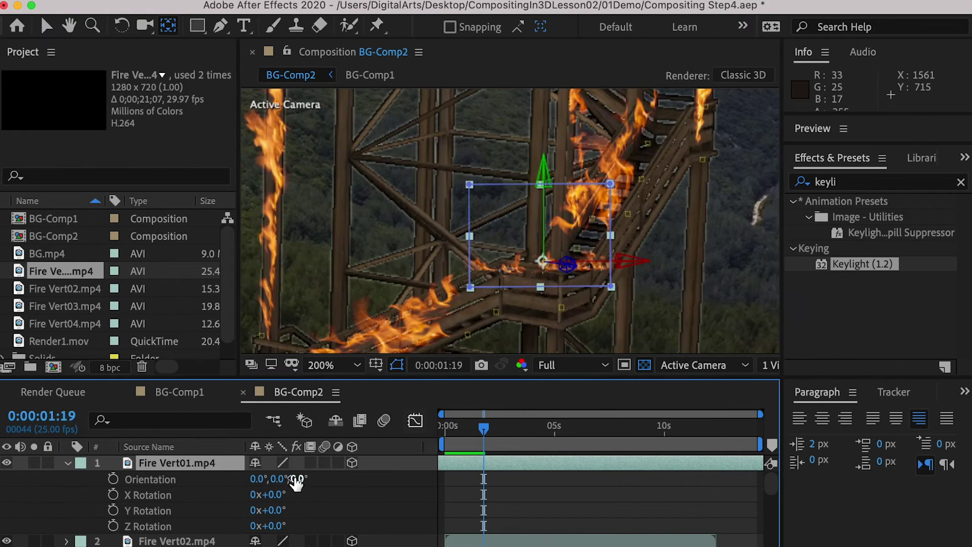
Step: Set the landing fire's Z orientation to 10° and nudge it slightly along its X axis to line up with the landing
left_click_drag(300, 479, 311, 481)
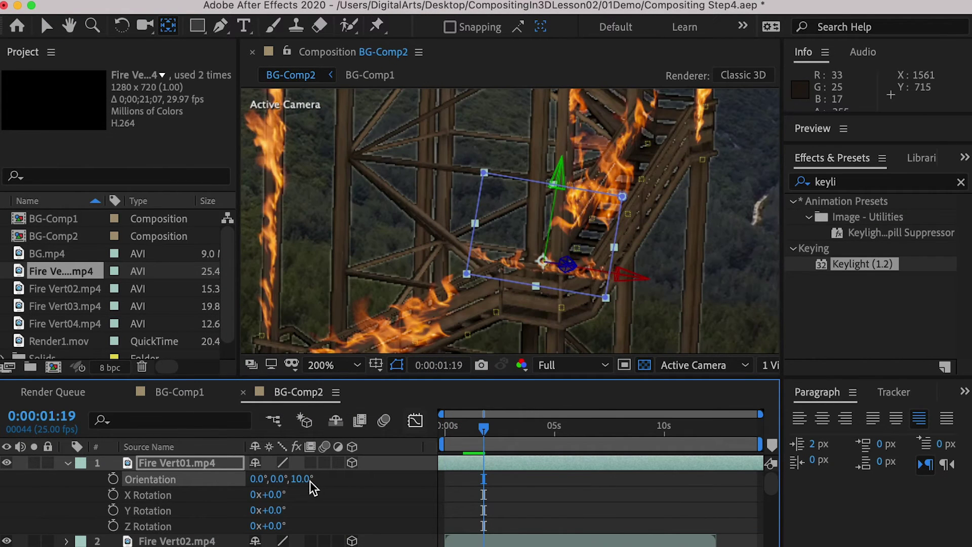
key("v")
left_click_drag(609, 271, 597, 268)
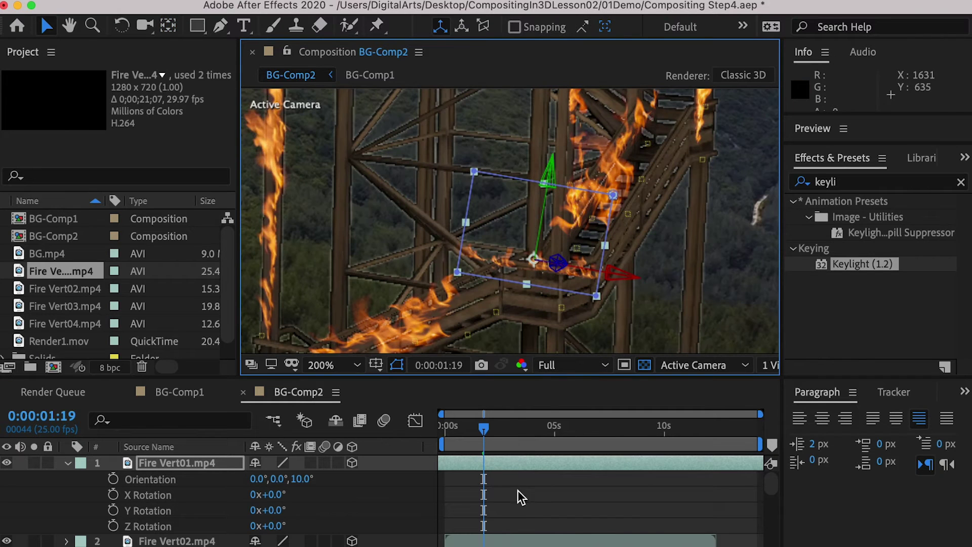
Step: Narrow Mask 1 of the landing fire from both sides so the flames fit the width of the landing
key("m")
left_click(142, 485)
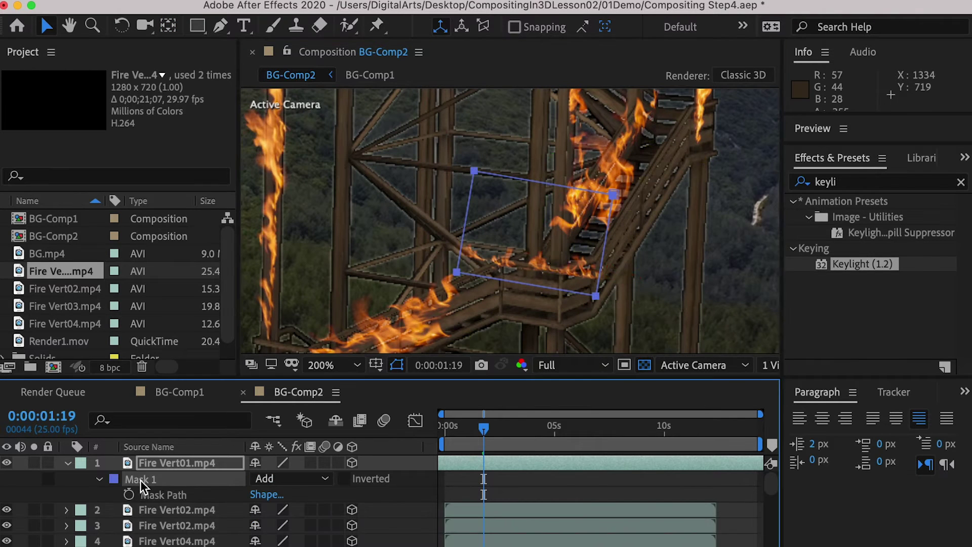
double_click(457, 272)
left_click_drag(492, 223, 501, 225)
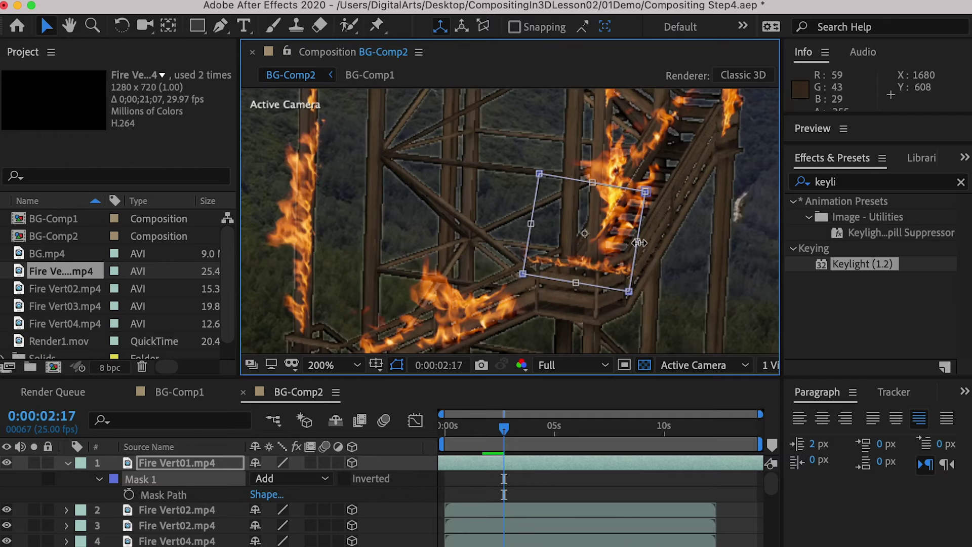
left_click_drag(640, 239, 618, 237)
left_click_drag(617, 237, 617, 237)
Step: Preview the burning tower from the start and inspect how the fires line up with the tower at 0:00:14:05
key("space")
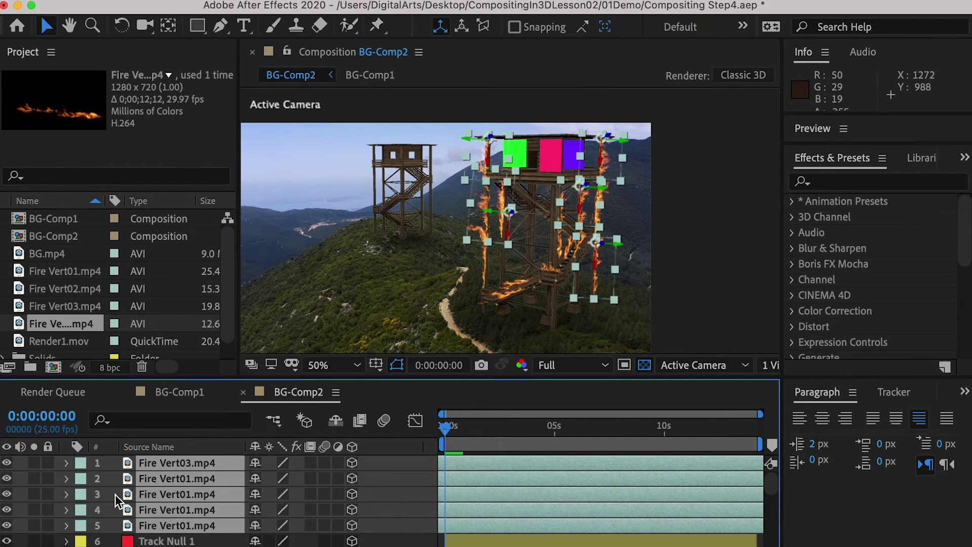
key("F2")
key("space")
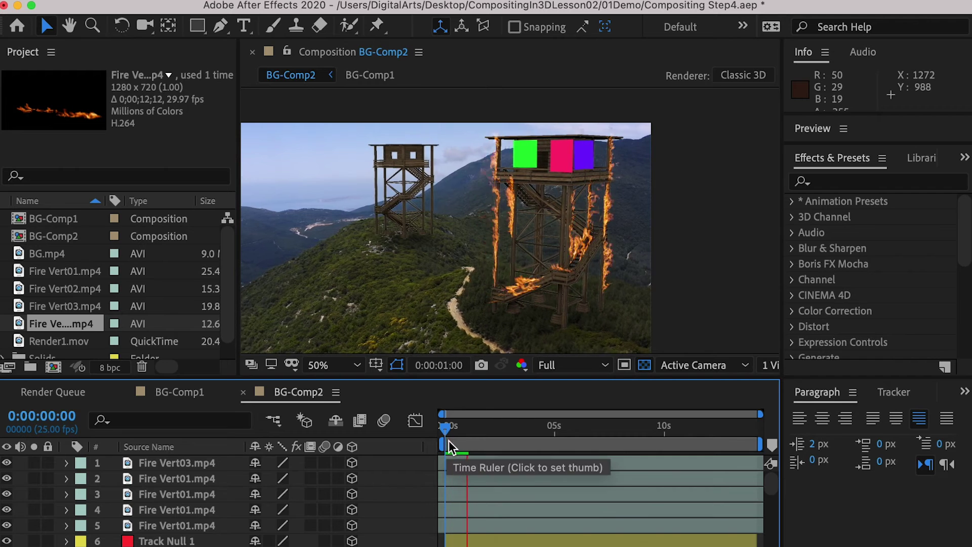
left_click(758, 427)
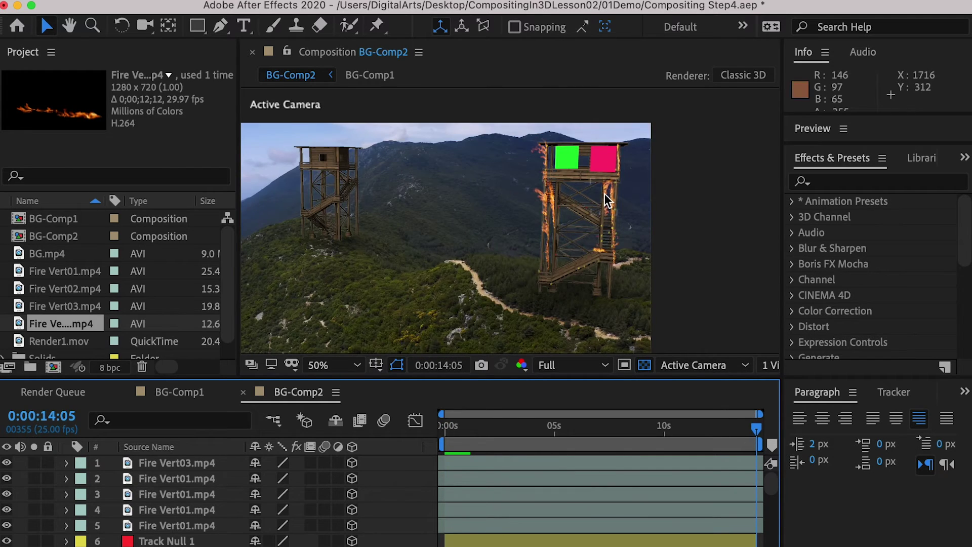
scroll(605, 196, "up", 2)
left_click_drag(662, 208, 446, 236)
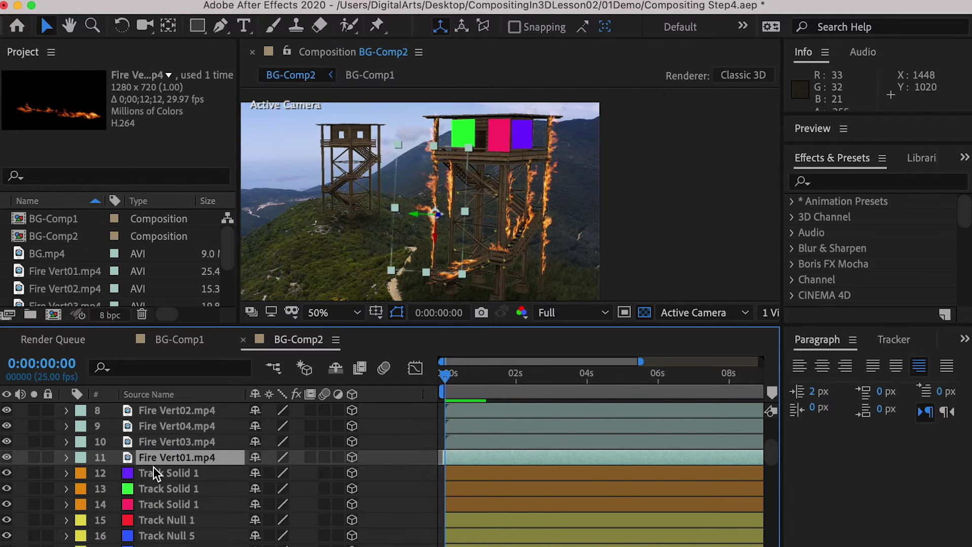
Step: Keyframe the orientation of layer 11, Fire Vert01.mp4, at 0:00:00:00 and turn it about Z at 0:00:14:05 to follow the tower leg
key("r")
left_click(112, 473)
left_click_drag(521, 377, 840, 392)
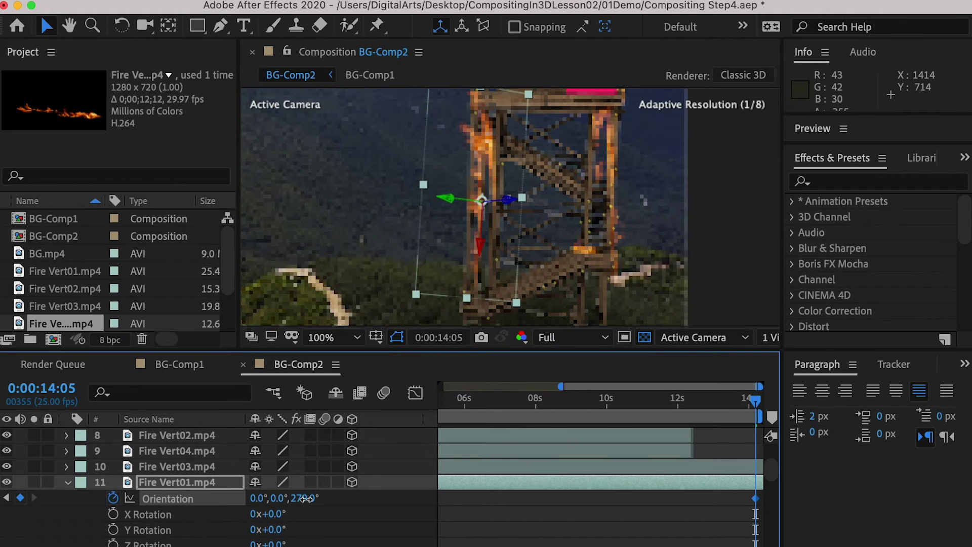
Step: Keyframe the position of layer 11, Fire Vert01.mp4, at 0:00:00:00 and shift it along its Y axis at 0:00:14:05 onto the tower leg
key("p")
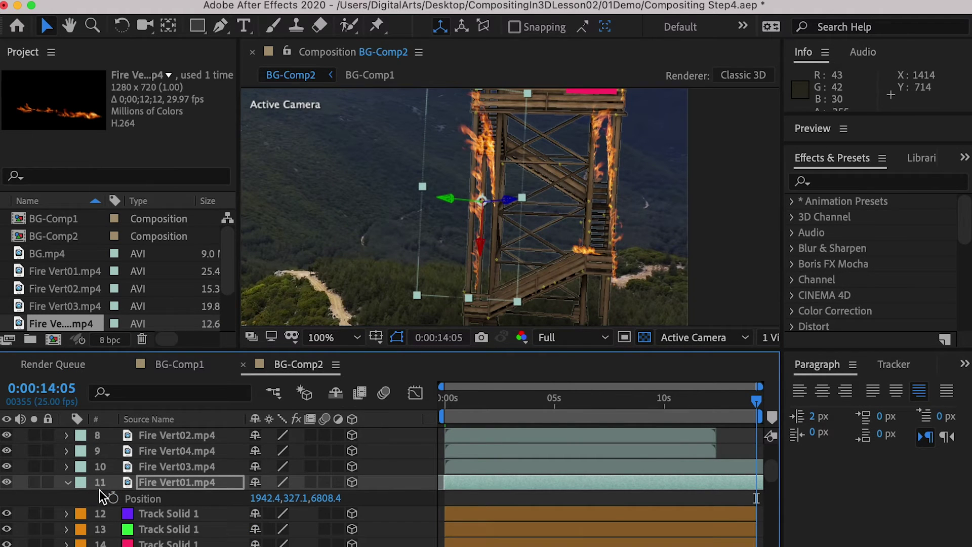
left_click_drag(458, 398, 369, 404)
left_click(113, 498)
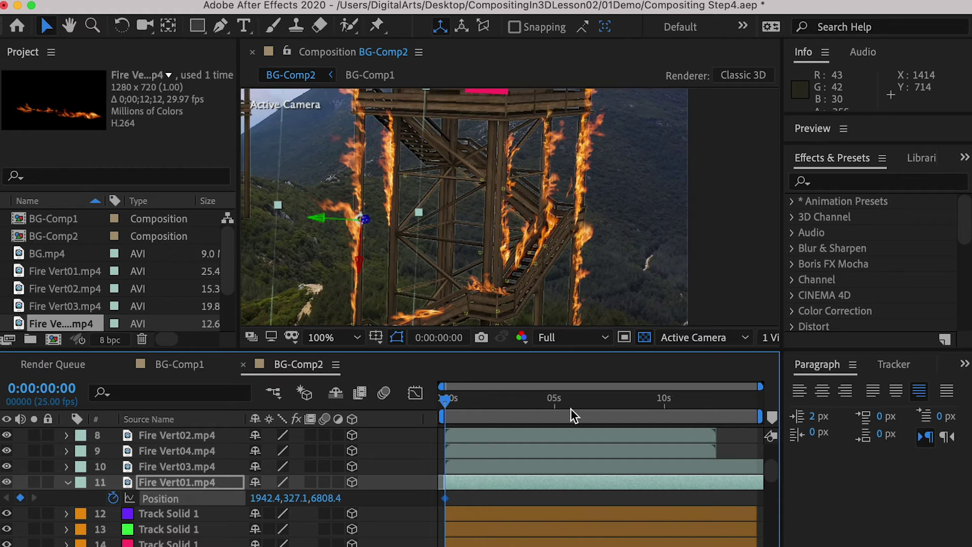
left_click_drag(601, 403, 830, 401)
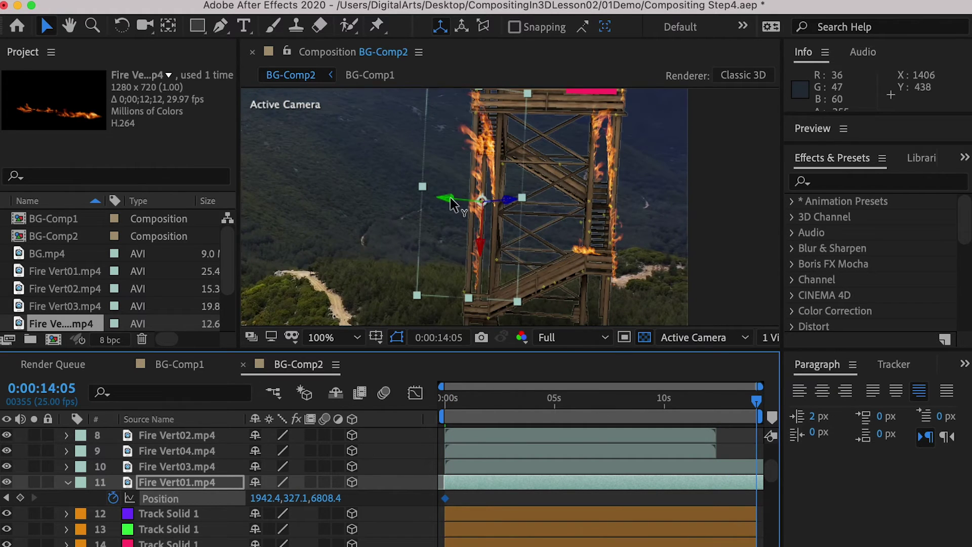
left_click_drag(451, 202, 402, 199)
Step: Set the Y orientation of layer 11, Fire Vert01.mp4, to 34° at 0:00:14:05 and scrub the composition to check the alignment
key("r")
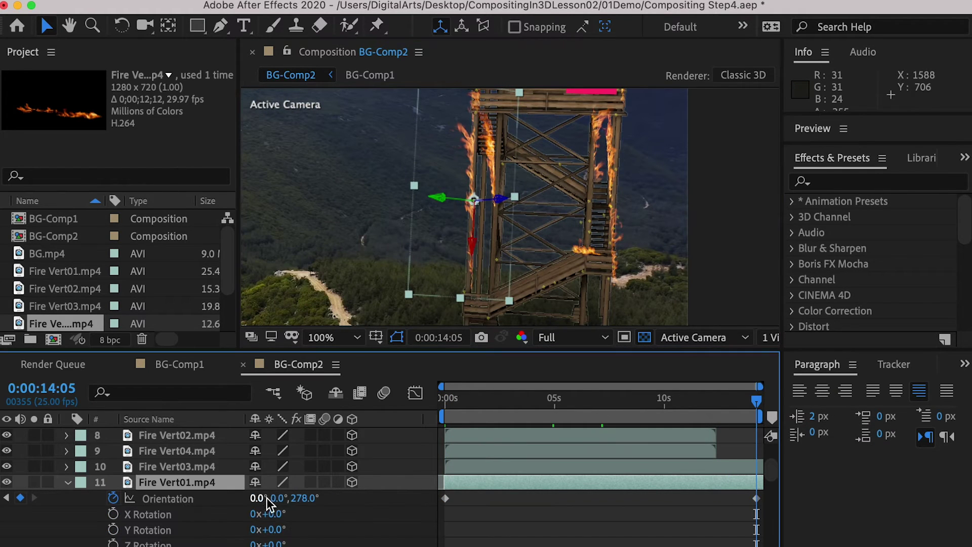
left_click_drag(277, 497, 316, 501)
key("Home")
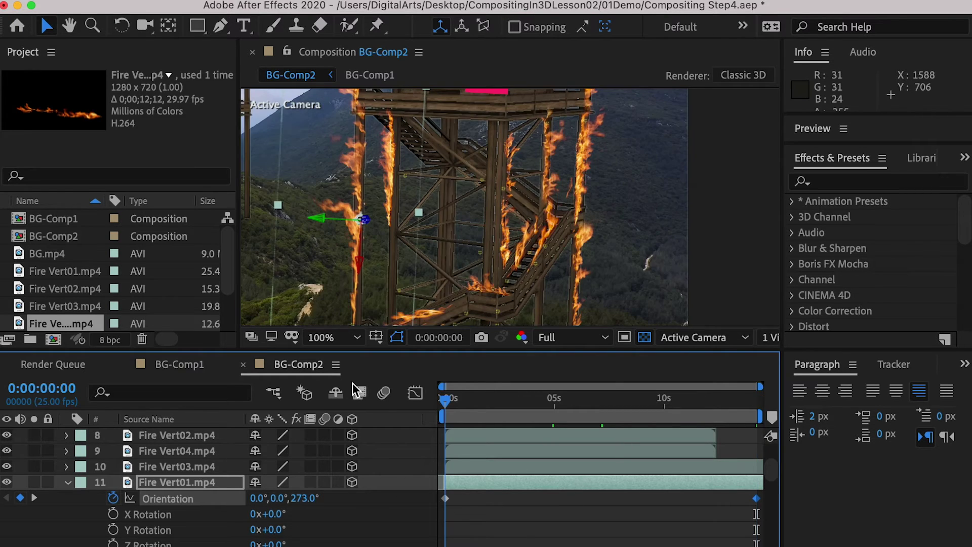
left_click_drag(462, 390, 756, 399)
Step: Time-stretch layer 9, Fire Vert04.mp4, from its in-point so that it lasts to the end of the composition
left_click(523, 443)
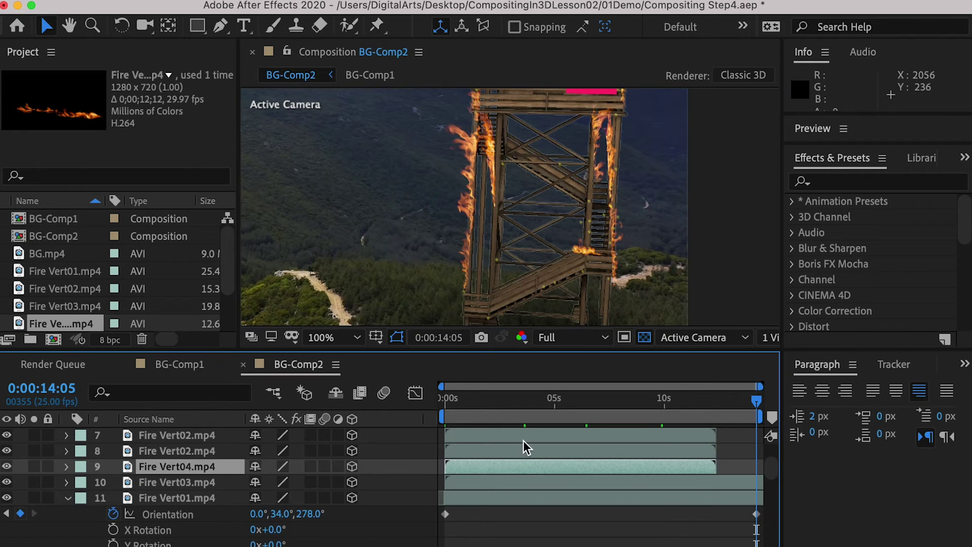
right_click(653, 262)
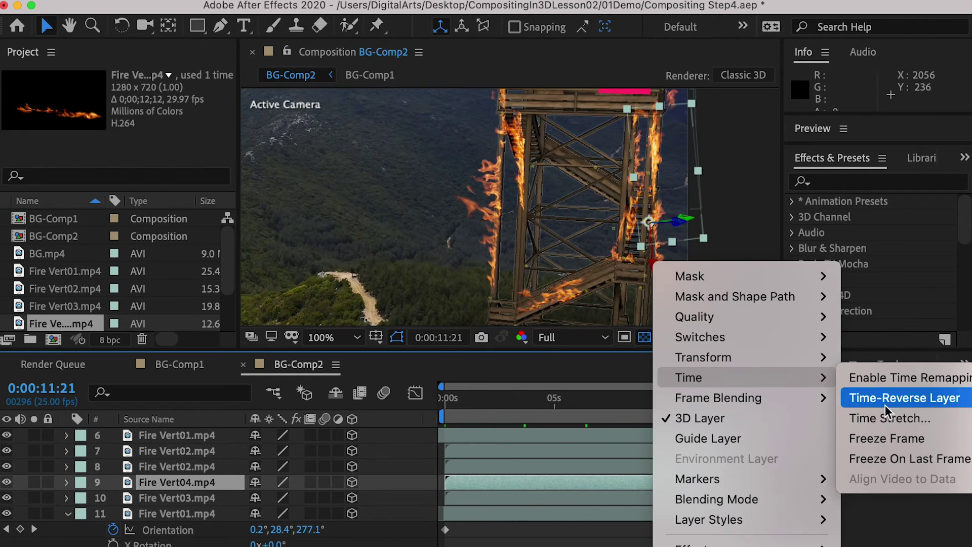
left_click(887, 418)
key("Return")
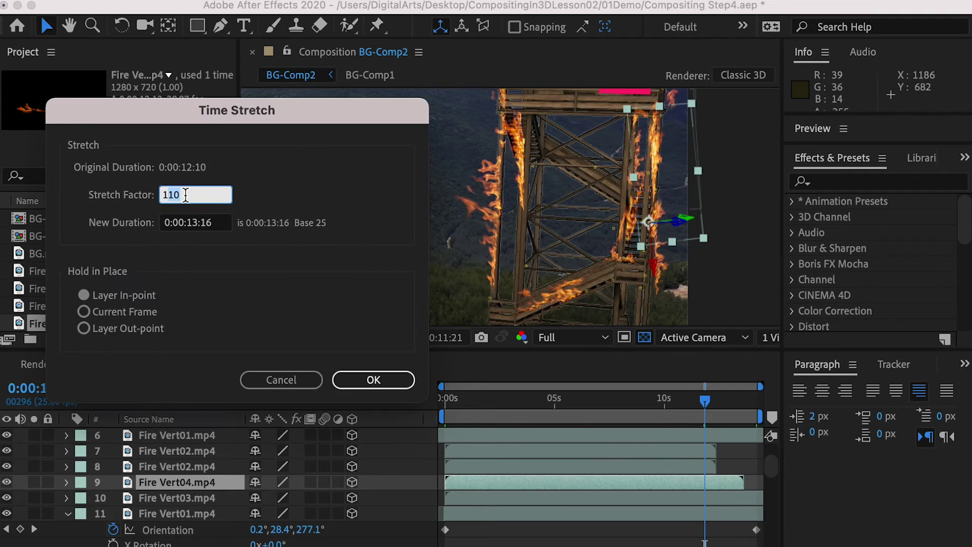
left_click(368, 377)
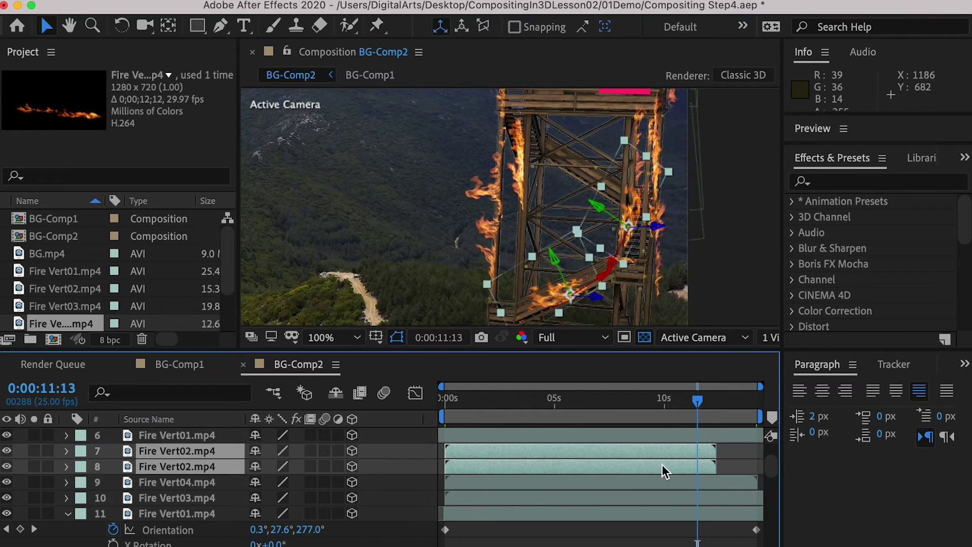
Step: Time-stretch both Fire Vert02.mp4 layers by a factor of 115 and review the burning tower through the timeline
right_click(542, 455)
mouse_move(662, 382)
left_click(815, 418)
type("115")
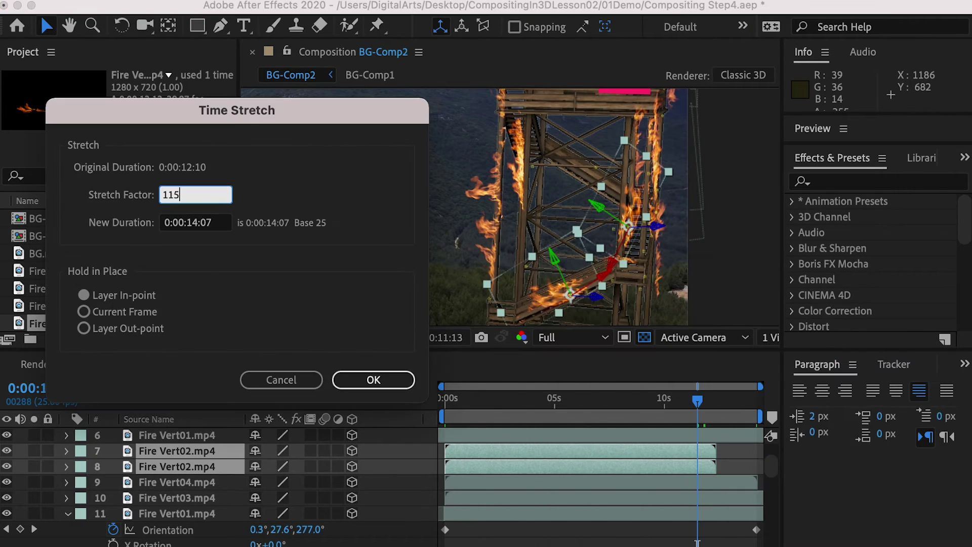
key("Return")
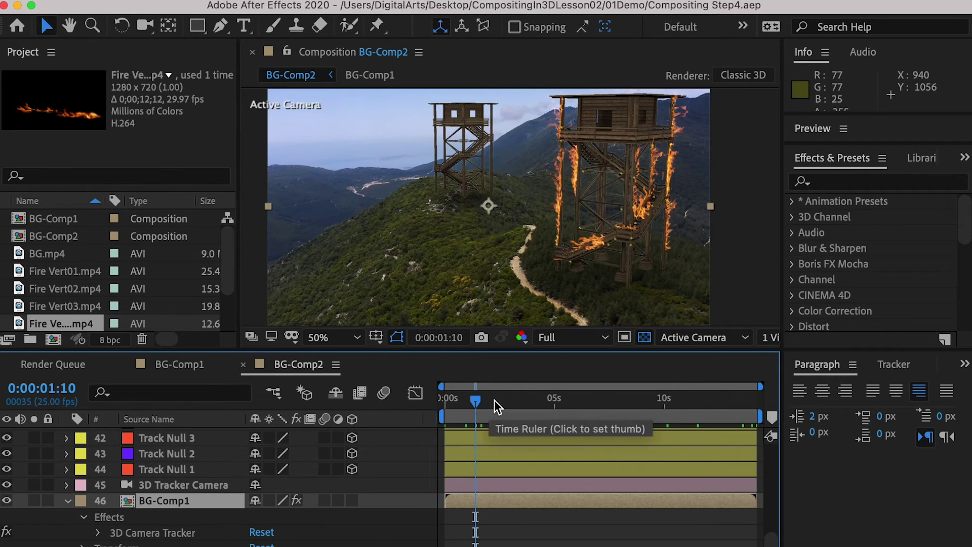
left_click_drag(494, 400, 753, 400)
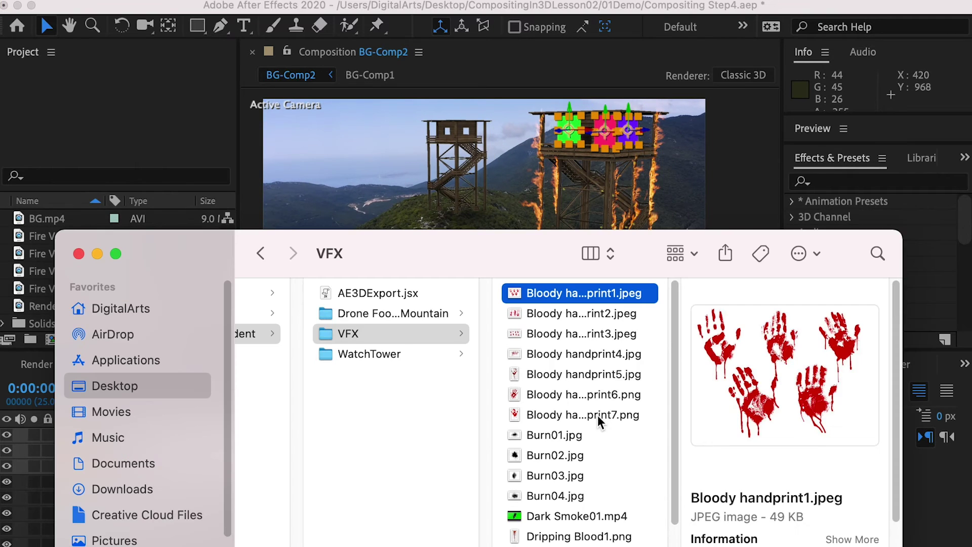
Step: Import Bloody handprint images 1 to 7 from the VFX folder and add Bloody handprint1.jpeg to BG-Comp2 as a 3D layer
left_click(598, 416, "shift")
left_click_drag(597, 415, 28, 263)
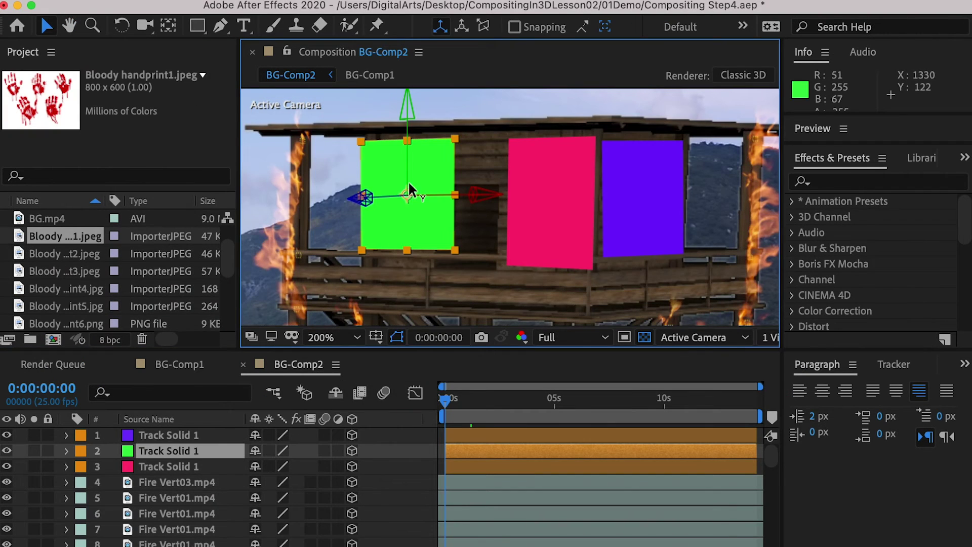
left_click_drag(48, 242, 390, 250)
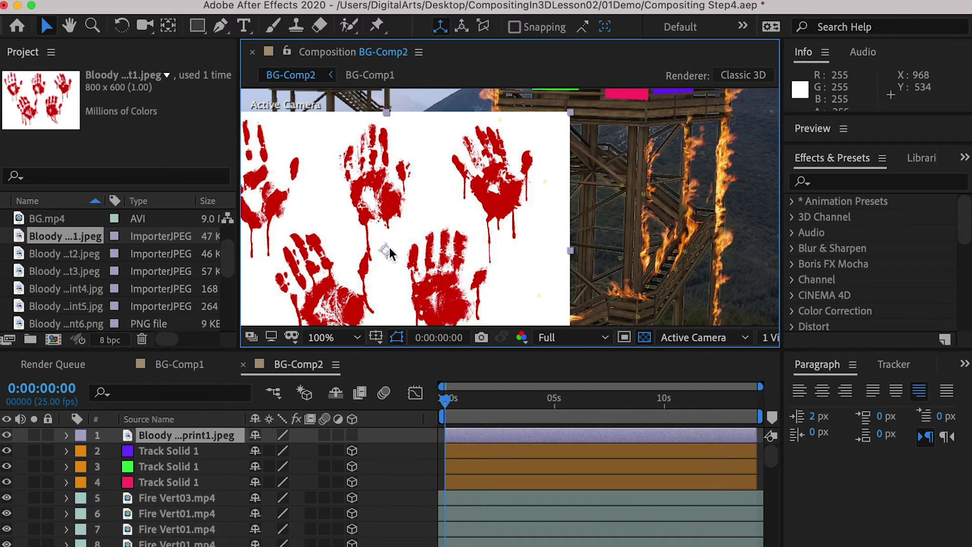
left_click(352, 434)
Step: Copy the position 2376.9, -1027.2, 6625.7 from the green Track Solid 1 to the Bloody handprint1.jpeg layer
left_click(176, 466, "super")
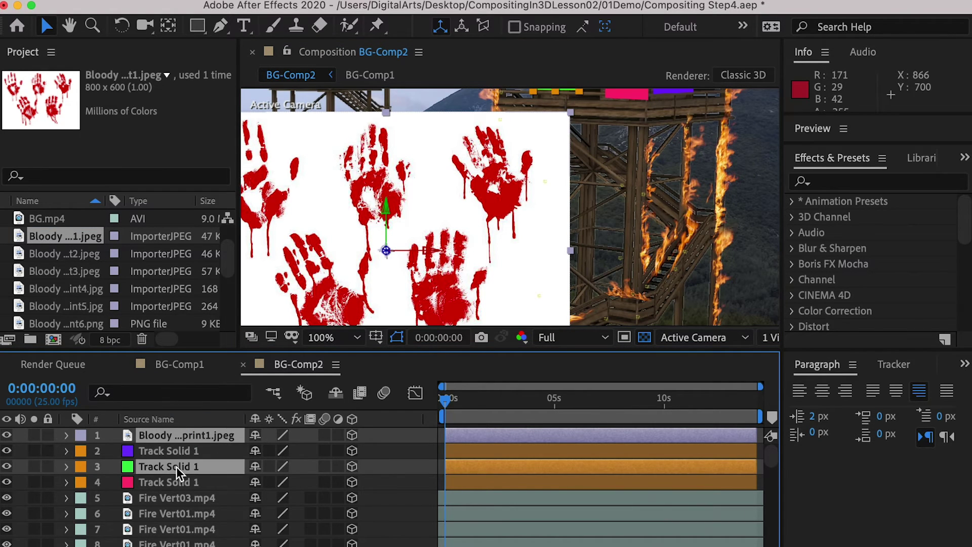
key("p")
left_click(151, 499)
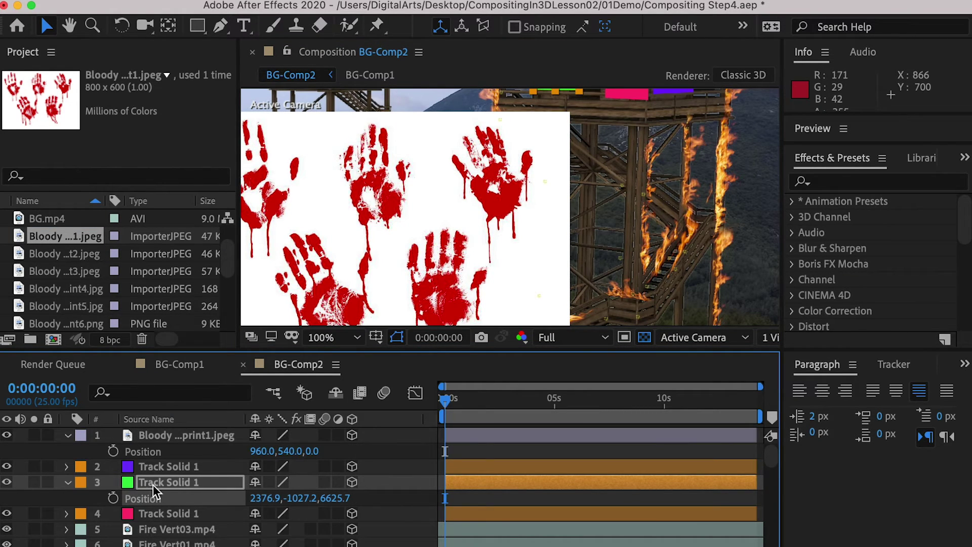
left_click(143, 454)
type("2376.9,-1027.2,6625.7")
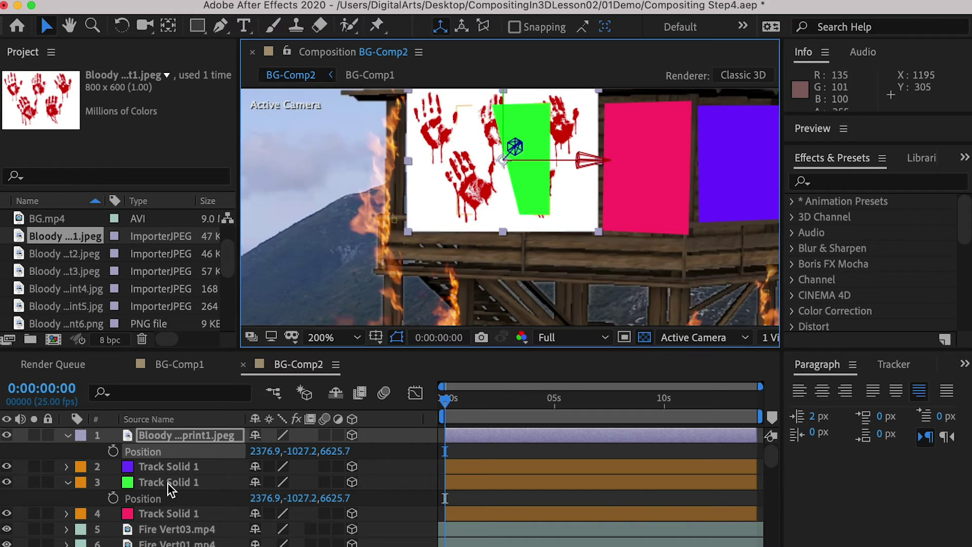
Step: Copy the orientation 12.5°, 40.7°, 357.8° from the green Track Solid 1 to the Bloody handprint1.jpeg layer
left_click(150, 498)
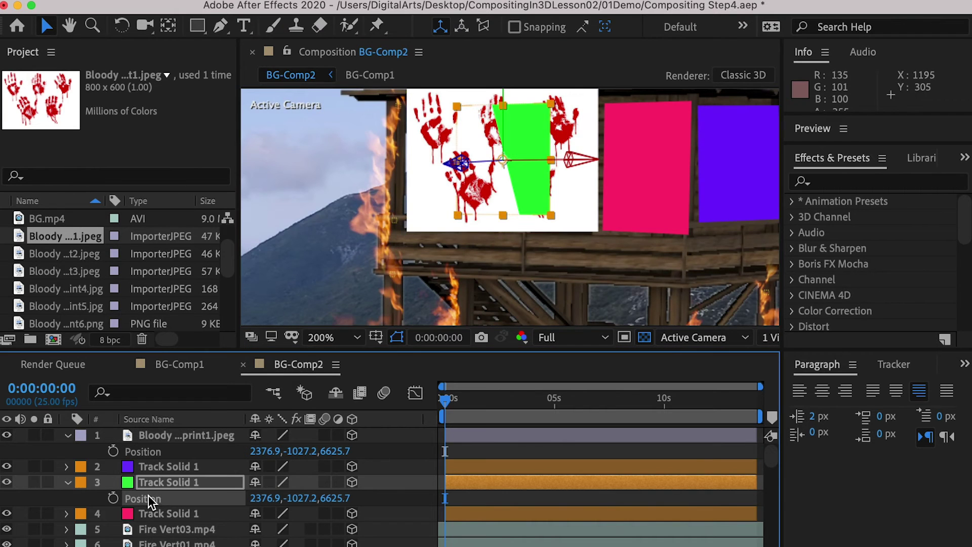
key("r")
left_click(167, 436)
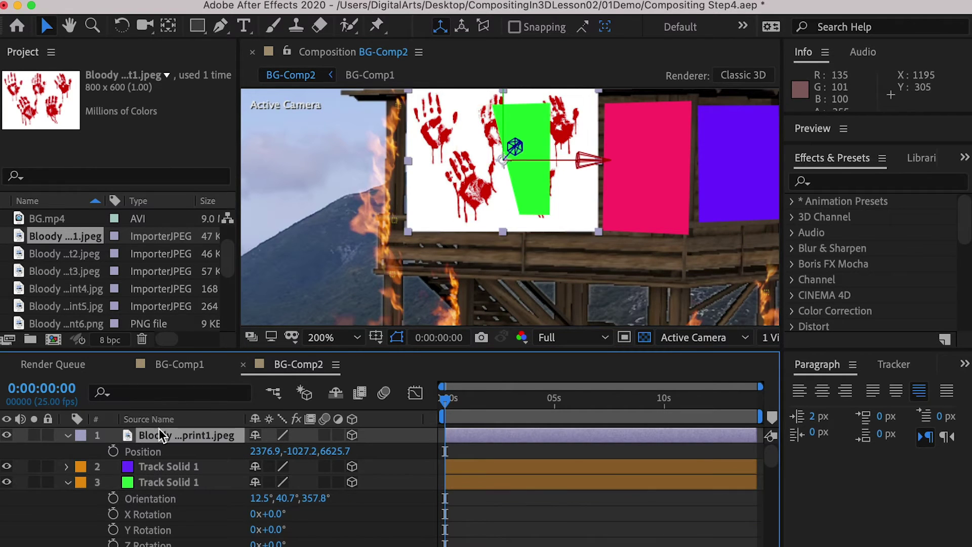
key("r")
left_click(152, 452)
key("super+v")
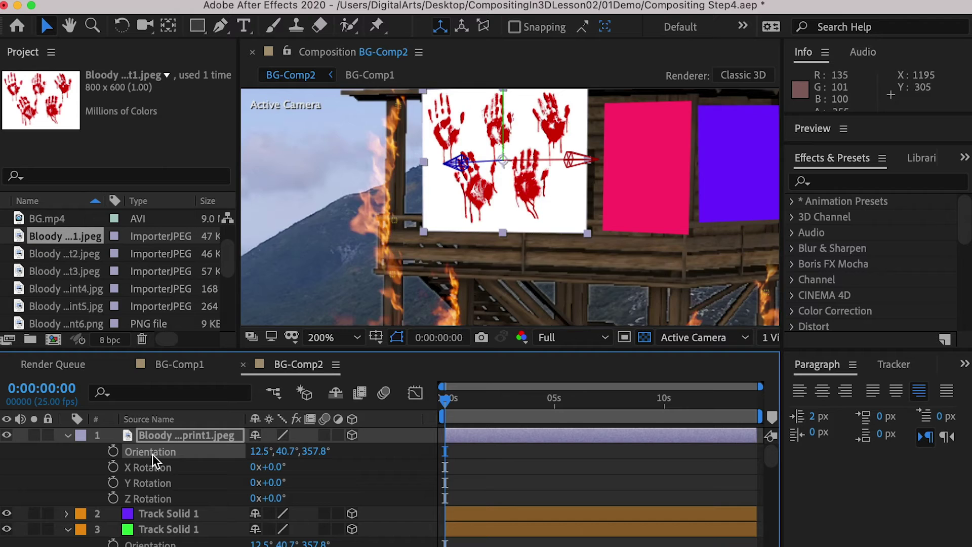
Step: Scale the Bloody handprint1.jpeg layer to 86% and set its blending mode to Multiply
key("s")
right_click(182, 435)
mouse_move(284, 499)
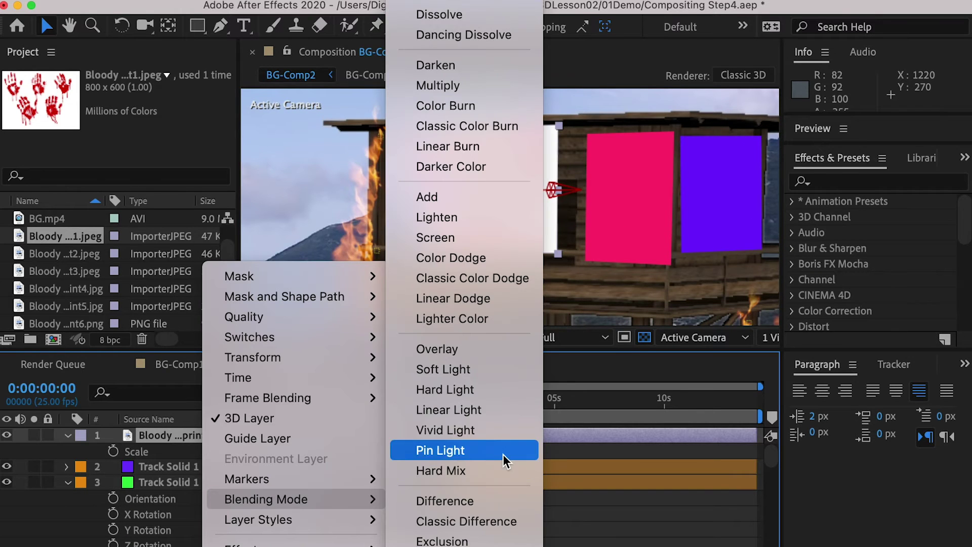
left_click(459, 86)
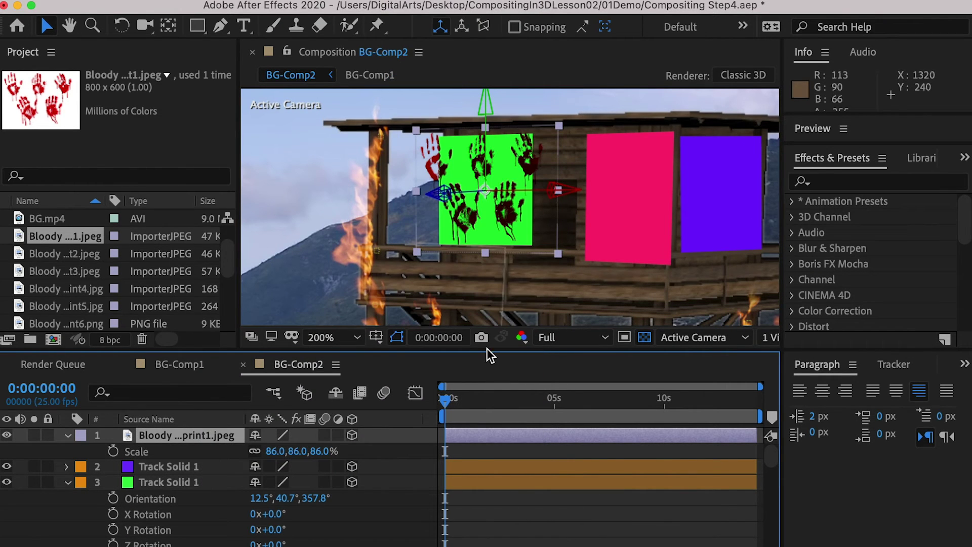
Step: Hide the green Track Solid 1 and scale the Bloody handprint1.jpeg layer to 61% to fit the cabin wall
left_click(6, 482)
left_click_drag(299, 455, 271, 455)
scroll(521, 191, "up", 3)
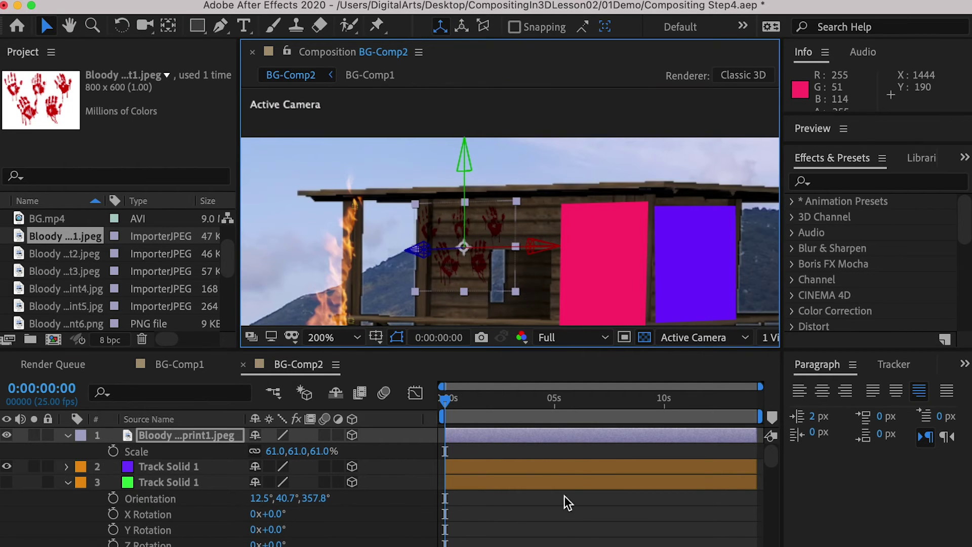
Step: Check at 0:00:05:04 and near the end of the timeline how the first handprints stick to the cabin wall
left_click(559, 520)
left_click(558, 399)
scroll(567, 310, "down", 1)
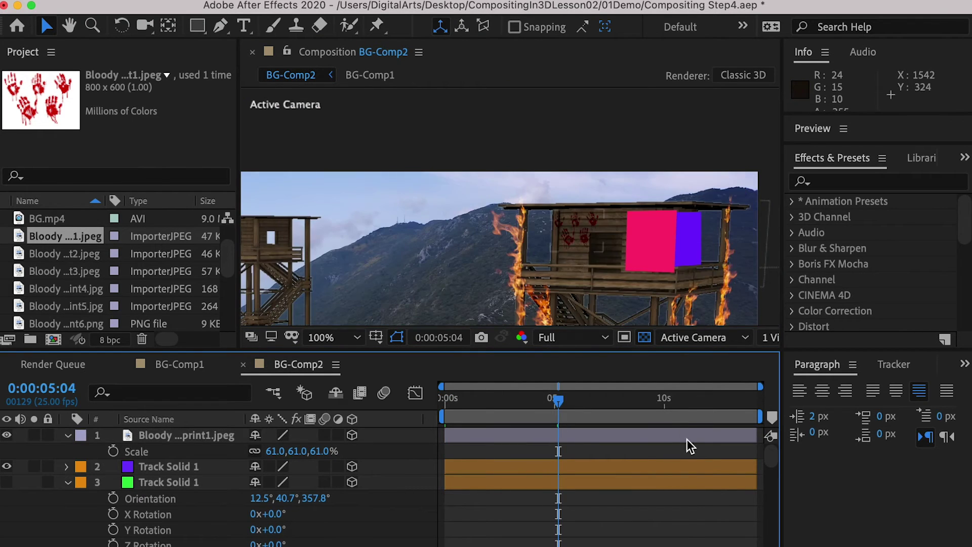
left_click(689, 400)
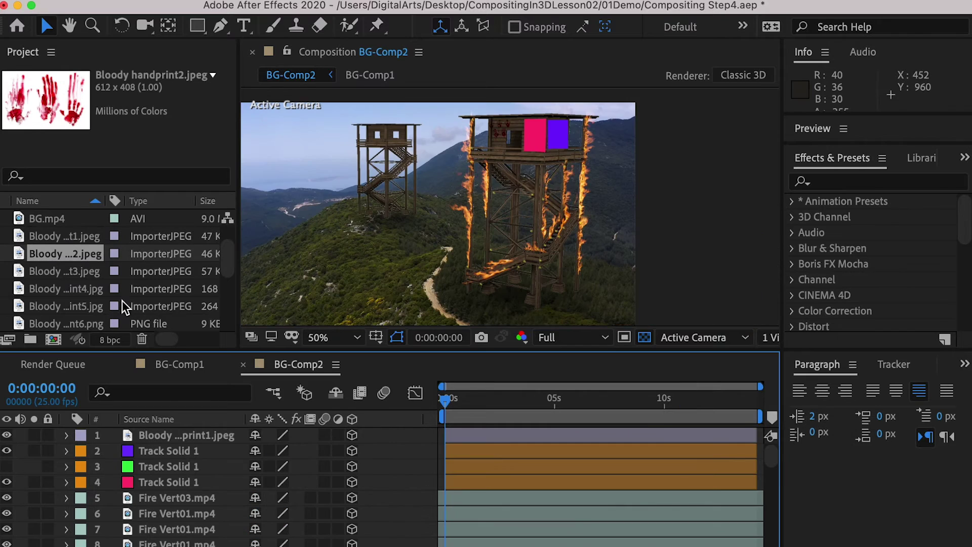
Step: Add Bloody handprint2.jpeg to BG-Comp2 as a 3D layer and copy the pink Track Solid 1's position 2863.9, -908.8, 6131.0 to it
left_click_drag(66, 254, 202, 430)
left_click(351, 435)
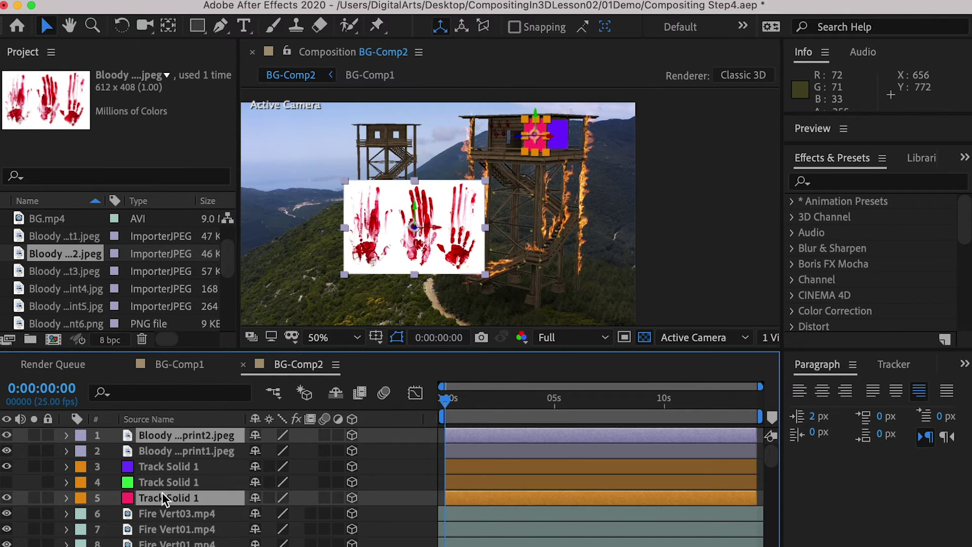
left_click(167, 496, "super")
key("p")
left_click(145, 530)
key("super+c")
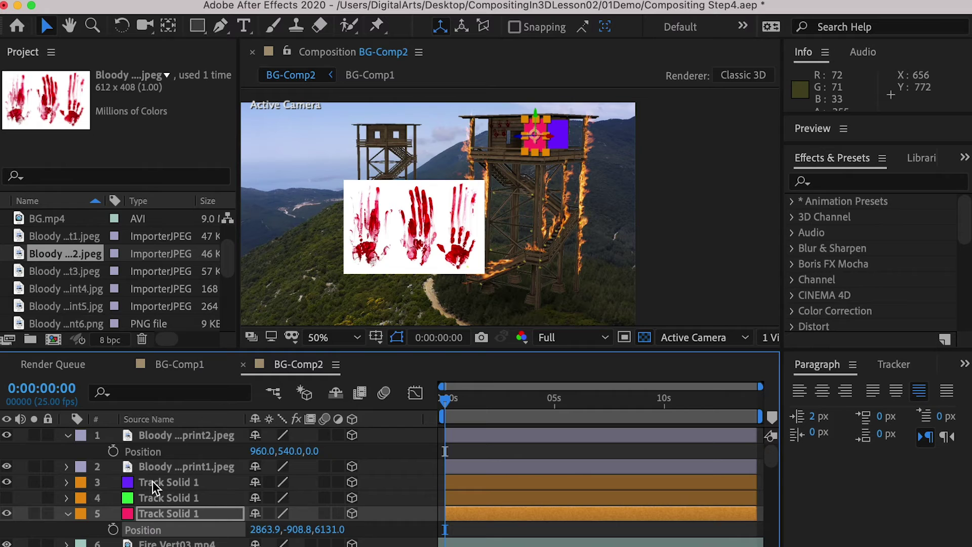
left_click(144, 451)
key("super+v")
Step: Copy the orientation 13.4°, 61.4°, 357.2° from the pink Track Solid 1 to the Bloody handprint2.jpeg layer
left_click(163, 513)
key("r")
left_click(152, 530)
key("super+c")
left_click(167, 437)
key("super+v")
key("r")
key("super+v")
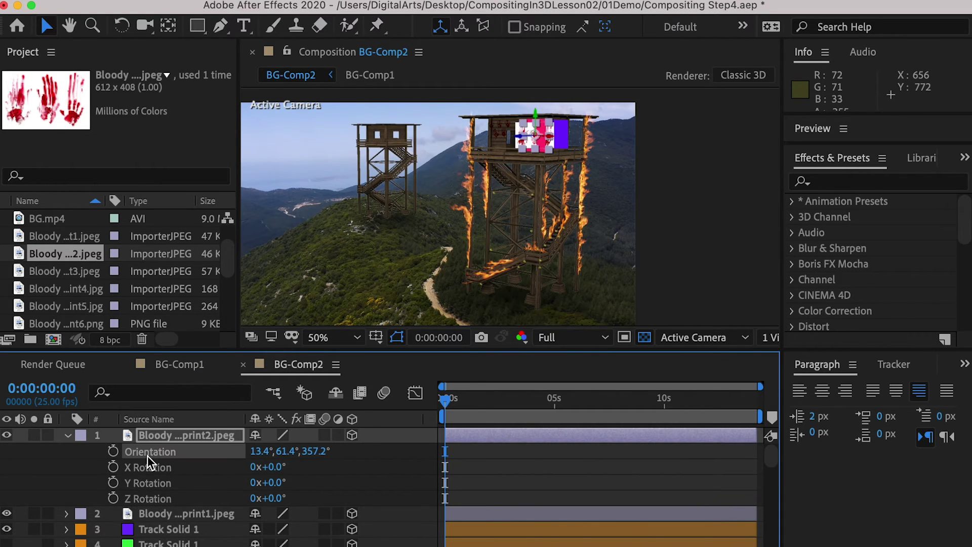
Step: Hide the purple and pink Track Solid 1 layers and set the blending mode of Bloody handprint2.jpeg to Multiply
scroll(58, 521, "down", 3)
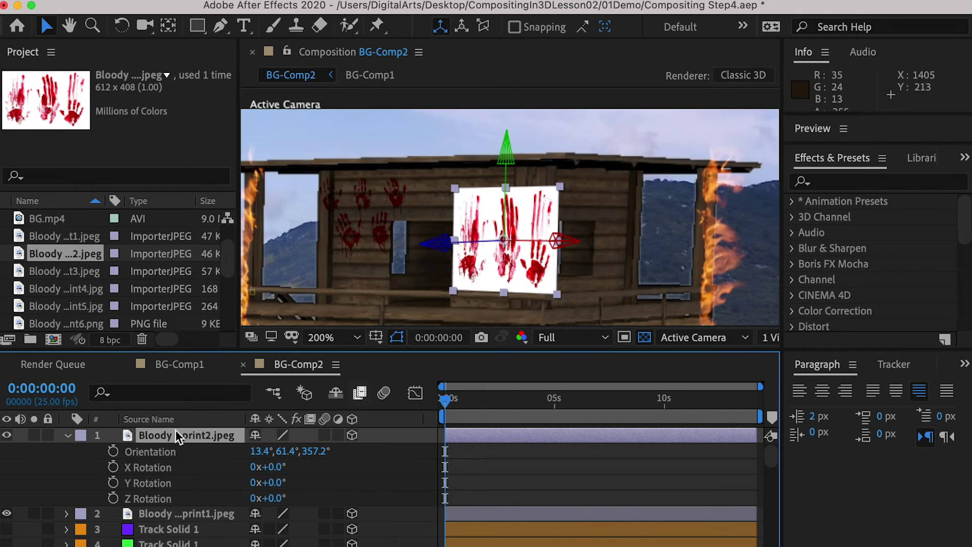
right_click(175, 429)
mouse_move(256, 500)
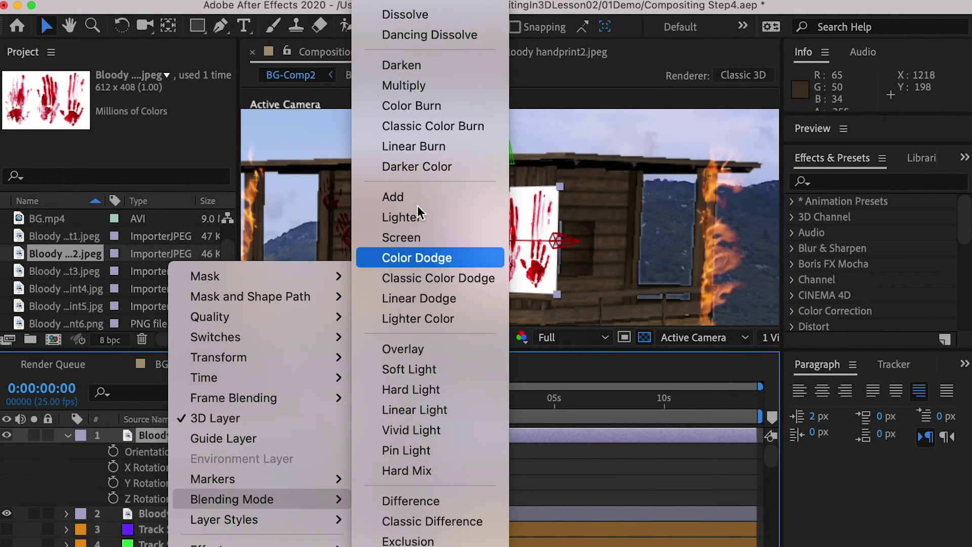
left_click(400, 84)
Step: Scale the Bloody handprint2.jpeg layer to 77% and move it along its X axis onto the wall between the windows
key("s")
left_click_drag(305, 451, 282, 451)
left_click_drag(553, 241, 530, 242)
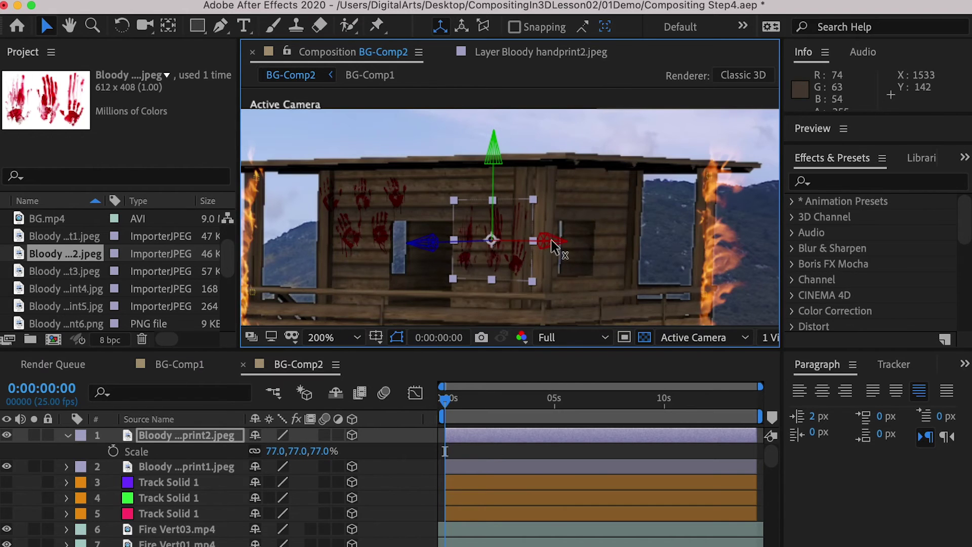
Step: Check at several points along the timeline how the second set of handprints follows the cabin wall
scroll(551, 241, "down", 1)
left_click(477, 400)
left_click(570, 400)
left_click(686, 401)
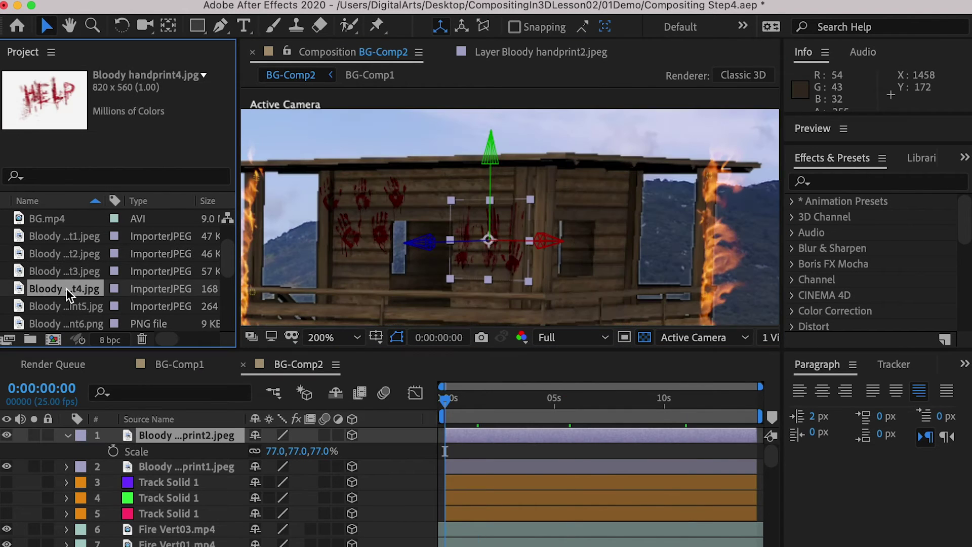
Step: Add Bloody handprint4.jpg to BG-Comp2 as a 3D layer and move its anchor point to the middle of the HELP lettering
left_click_drag(76, 286, 165, 440)
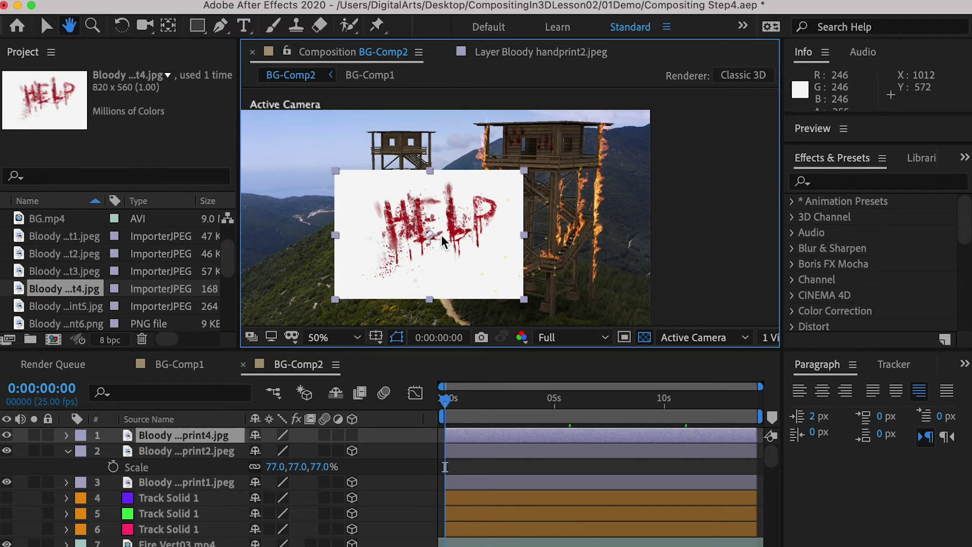
left_click(352, 435)
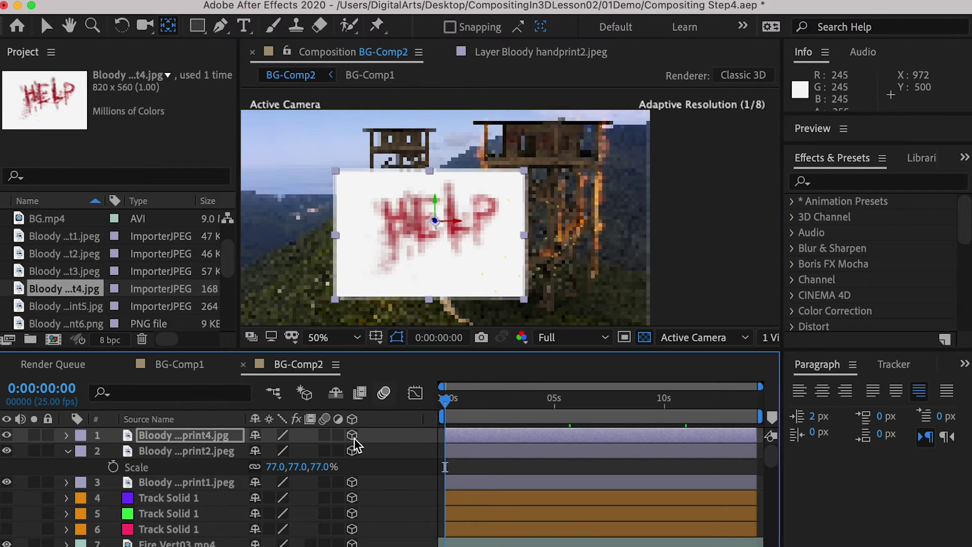
key("v")
key("p")
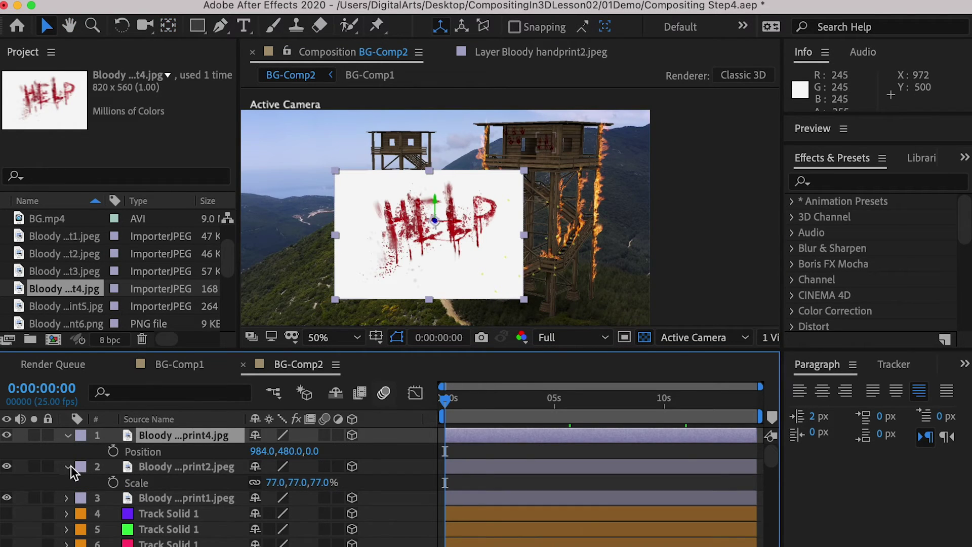
Step: Show the pink Track Solid 1 layer and match the Bloody handprint4.jpg layer's position to it
left_click(69, 467)
left_click(101, 529)
left_click(7, 529)
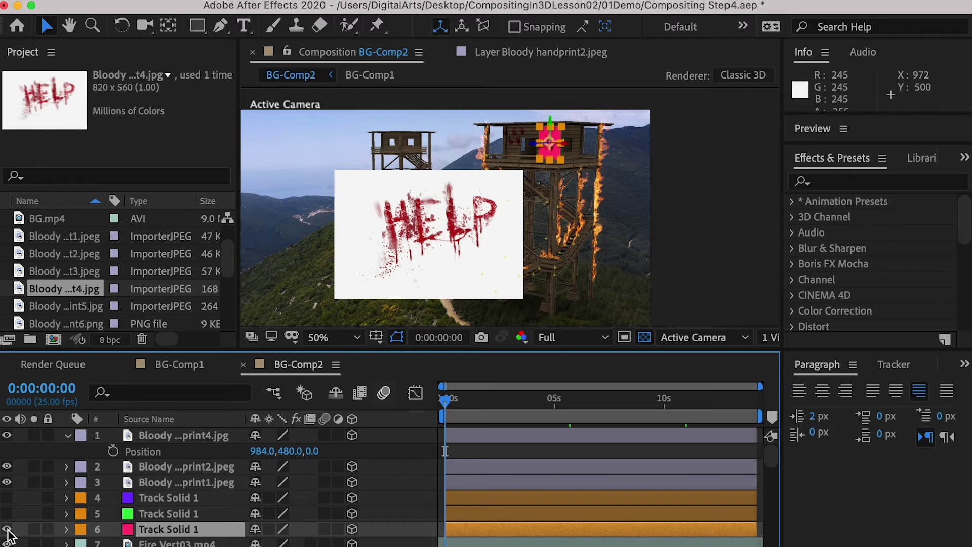
key("p")
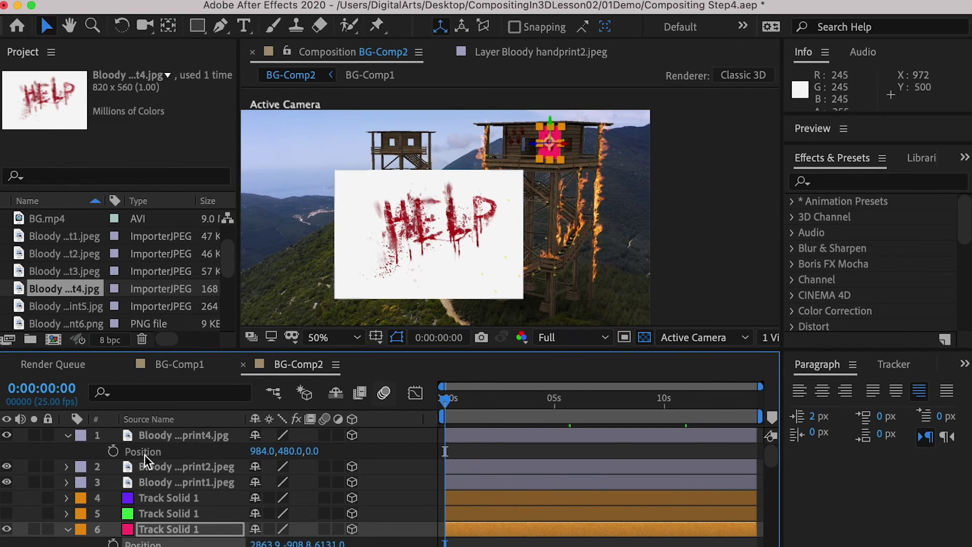
left_click(144, 455)
key("super+v")
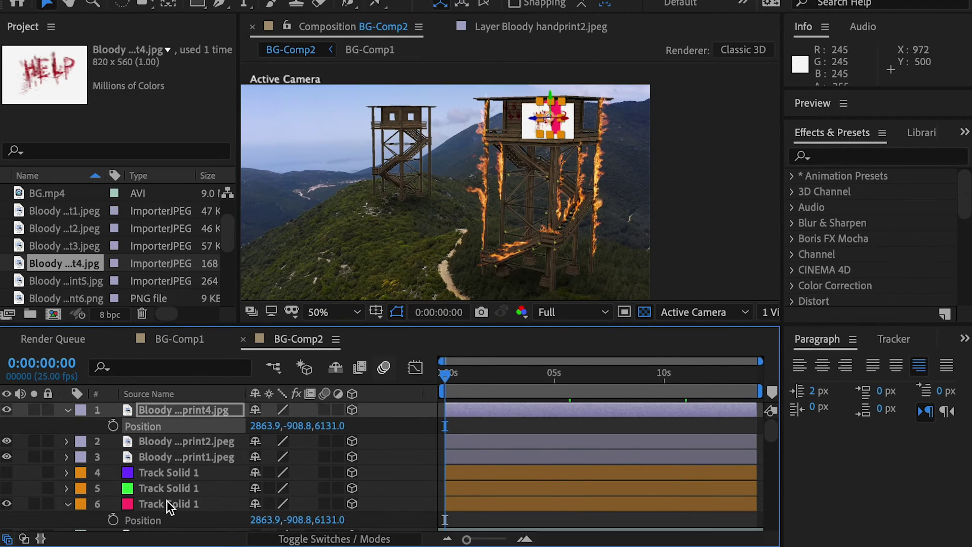
Step: Copy the pink Track Solid 1's orientation to the Bloody handprint4.jpg layer
left_click(169, 530)
key("r")
left_click(147, 521)
left_click(162, 410)
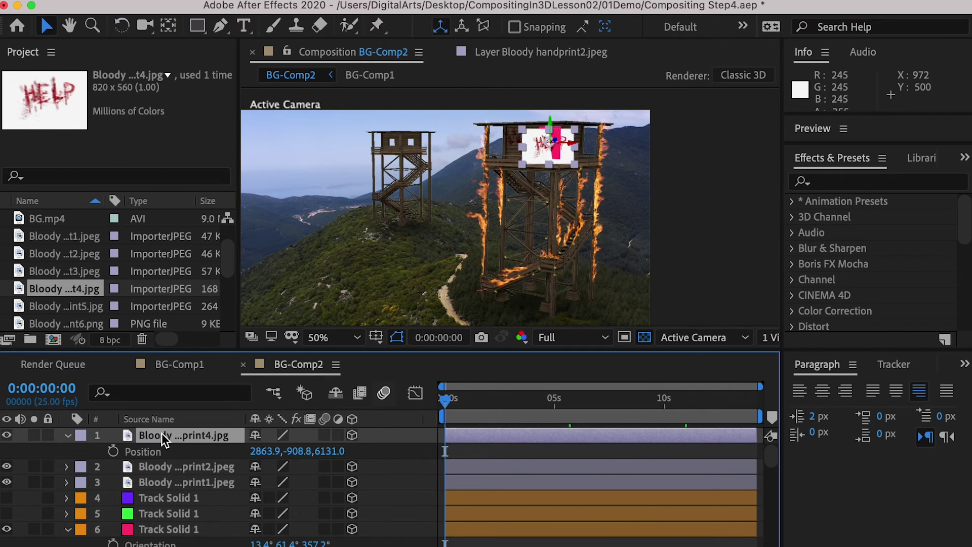
key("r")
left_click(150, 426)
key("ctrl+v")
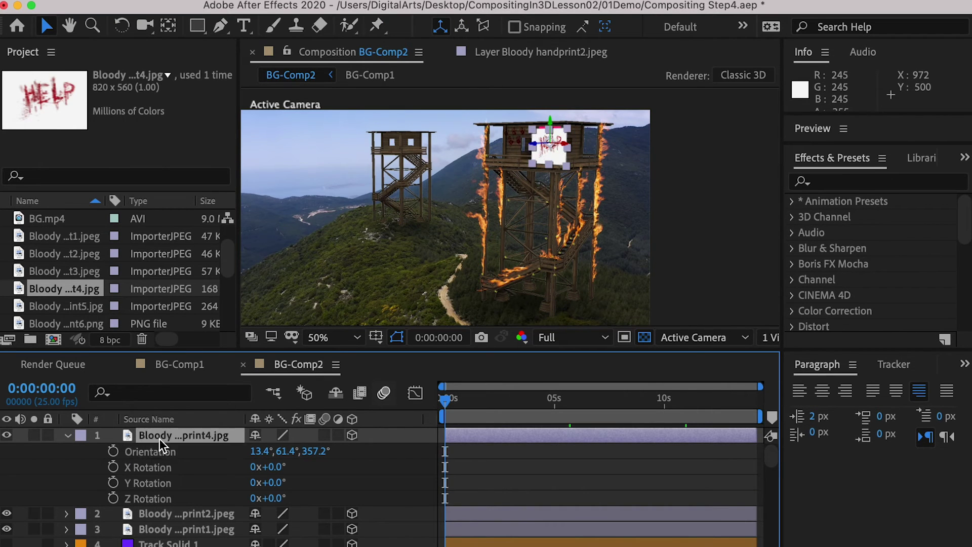
Step: Set the blending mode of the Bloody handprint4.jpg layer to Multiply
left_click(159, 437)
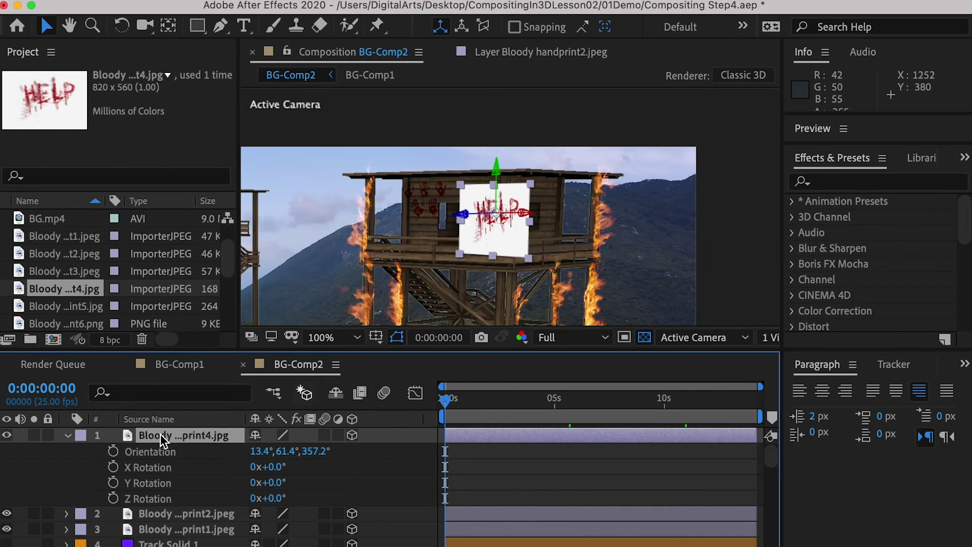
right_click(160, 433)
mouse_move(224, 499)
left_click(396, 85)
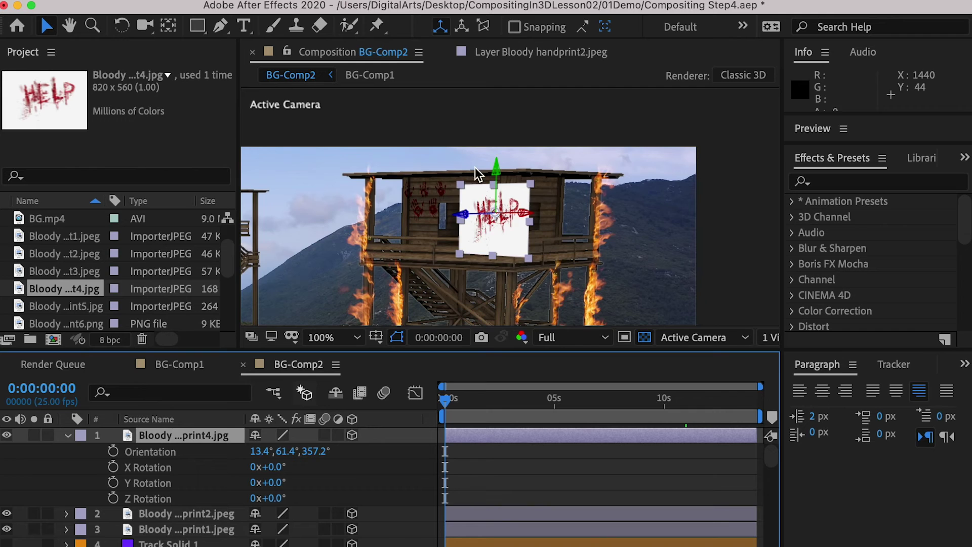
Step: Scale down the Bloody handprint4.jpg layer, move it along its X and Y axes on the cabin wall, and check it further along the timeline
scroll(499, 193, "up", 2)
left_click_drag(538, 175, 420, 181)
left_click_drag(496, 178, 455, 179)
key("s")
left_click_drag(308, 451, 297, 454)
left_click_drag(431, 96, 433, 76)
left_click(186, 466)
left_click_drag(433, 136, 463, 194)
left_click(476, 367)
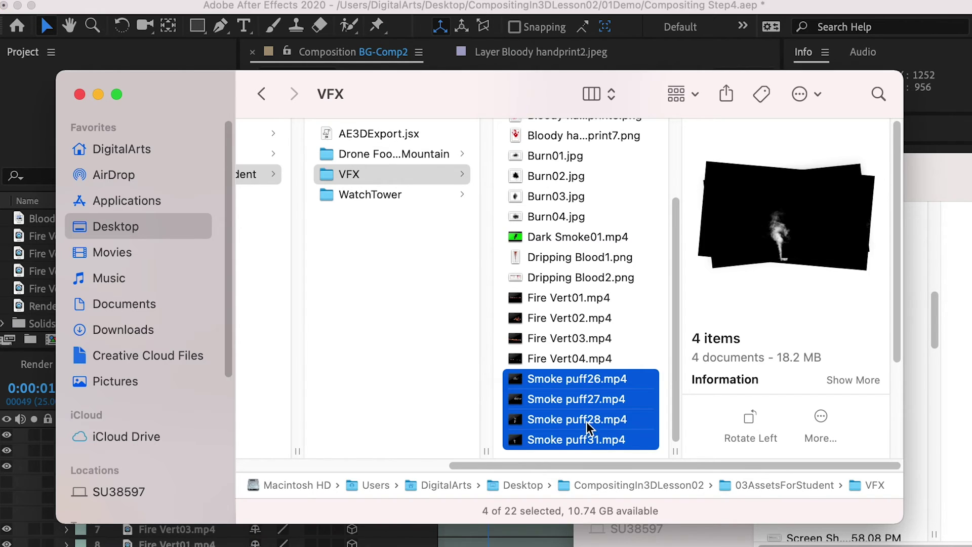
Step: Import Smoke puff26, 27, 28 and 31.mp4, add Smoke puff26.mp4 as the uppermost layer of BG-Comp2 and preview it from the start
left_click_drag(588, 428, 58, 245)
left_click_drag(187, 350, 198, 445)
left_click(445, 400)
key("space")
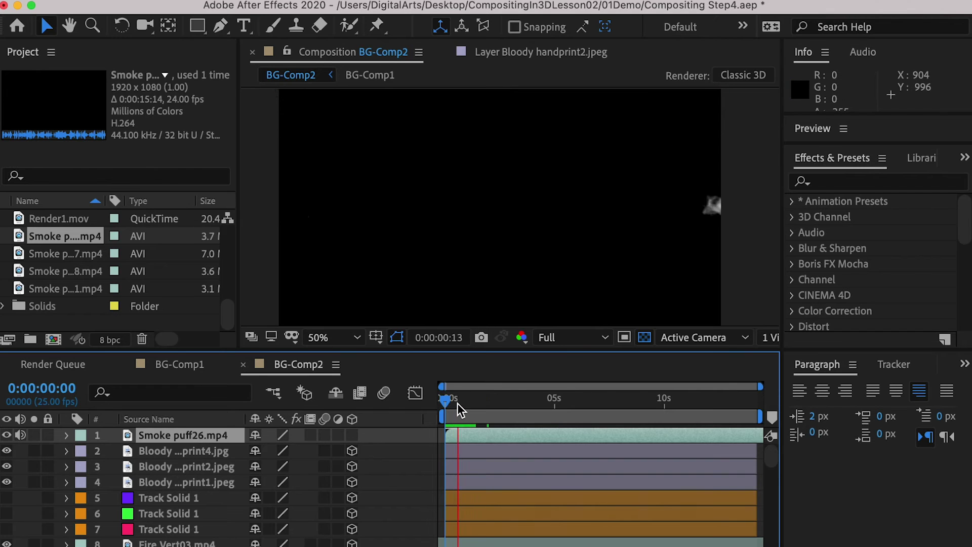
Step: Shift the Smoke puff26.mp4 layer earlier in time so the smoke is fully formed at the first frame
left_click(501, 400)
left_click_drag(501, 400, 503, 400)
left_click_drag(448, 434, 420, 395)
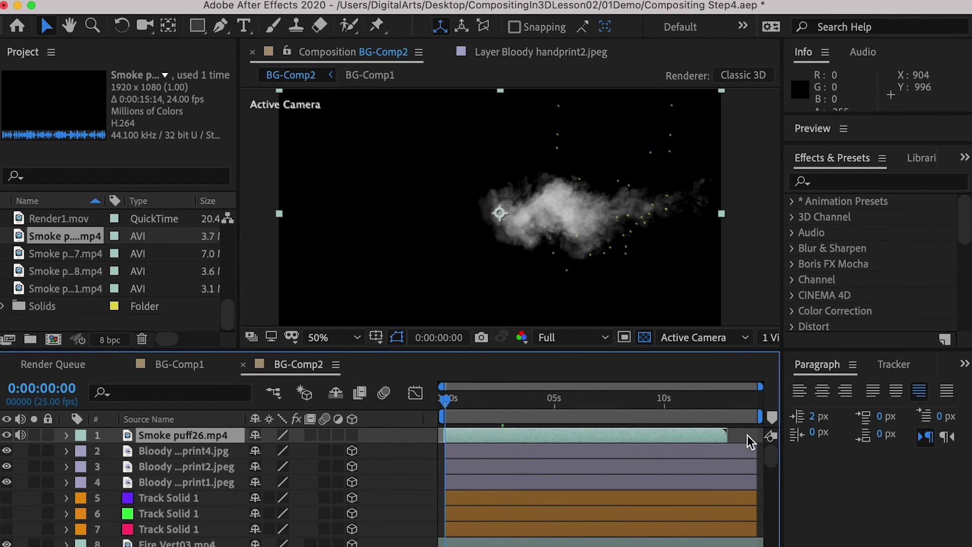
Step: Time-stretch the Smoke puff26.mp4 layer with a factor of 115 and preview the slowed smoke
right_click(632, 433)
mouse_move(669, 383)
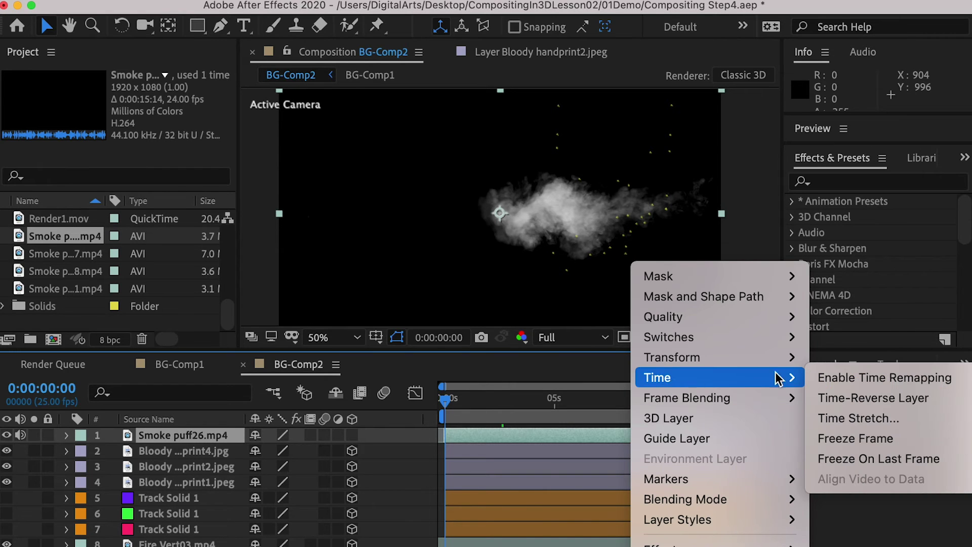
left_click(883, 418)
type("115")
key("Return")
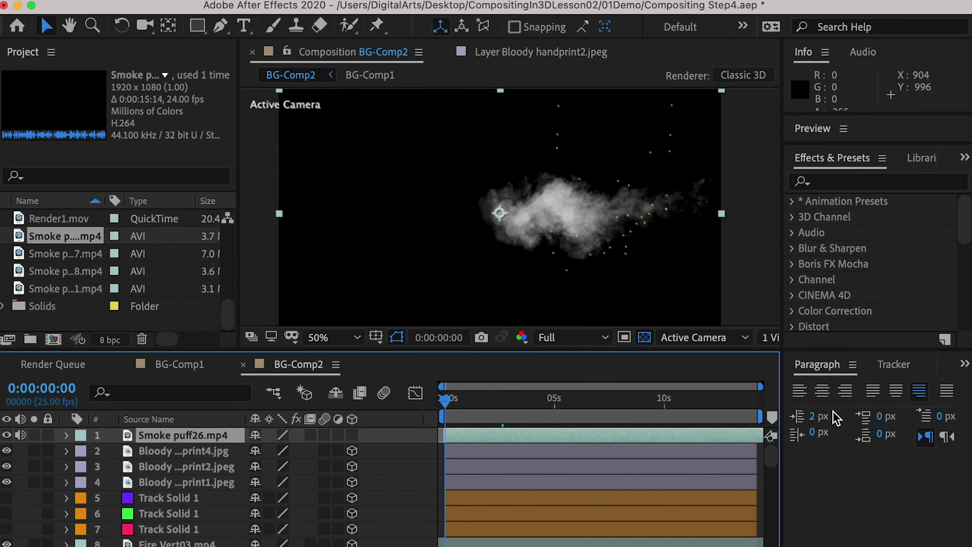
left_click_drag(754, 418, 447, 405)
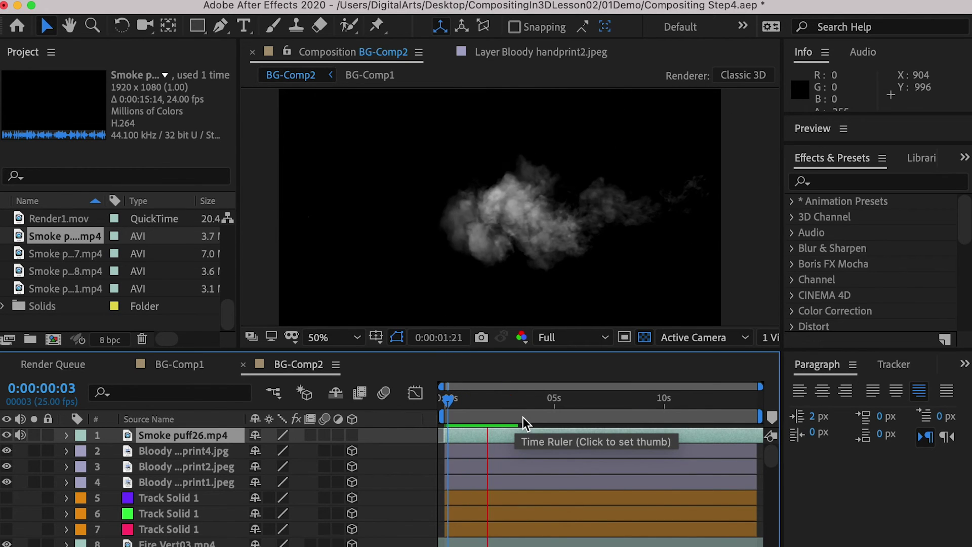
Step: Move the Smoke puff26.mp4 layer's anchor point to the thin trailing end of the smoke
key("c")
left_click_drag(499, 217, 663, 208)
key("v")
Step: Apply the Tint effect to Smoke puff26.mp4, mapping black to FFFFFF and white to 000000
left_click(836, 182)
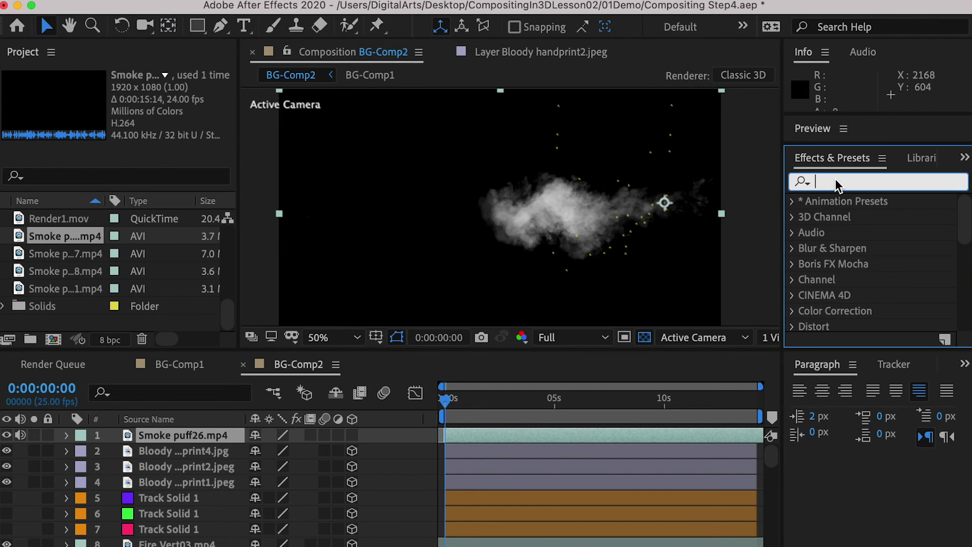
type("tint")
left_click_drag(860, 265, 194, 433)
left_click(141, 107)
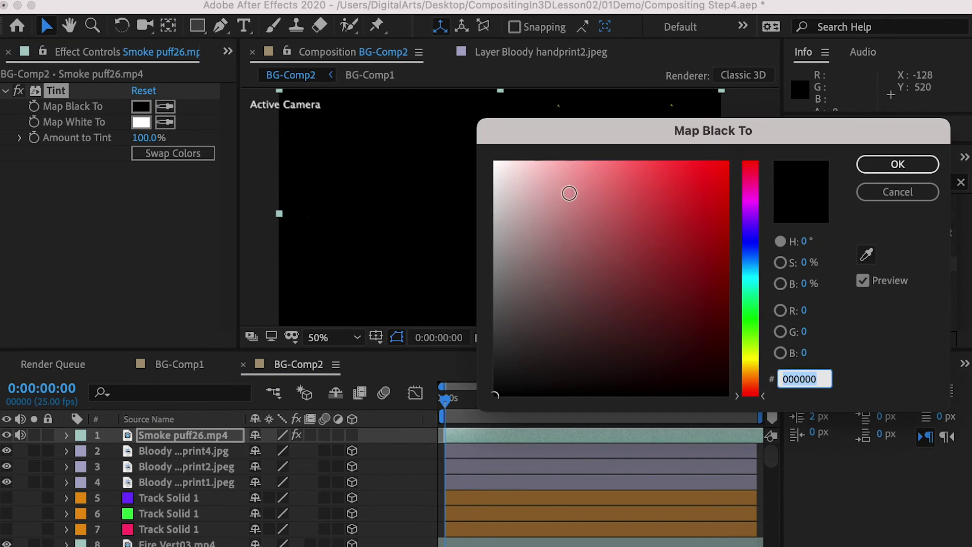
type("FFFFFF")
key("Return")
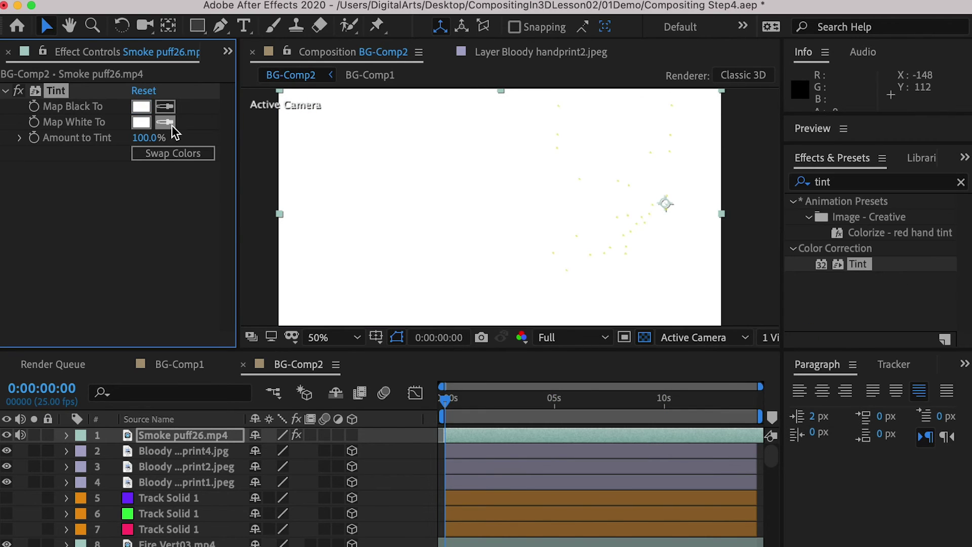
left_click(141, 122)
type("000000")
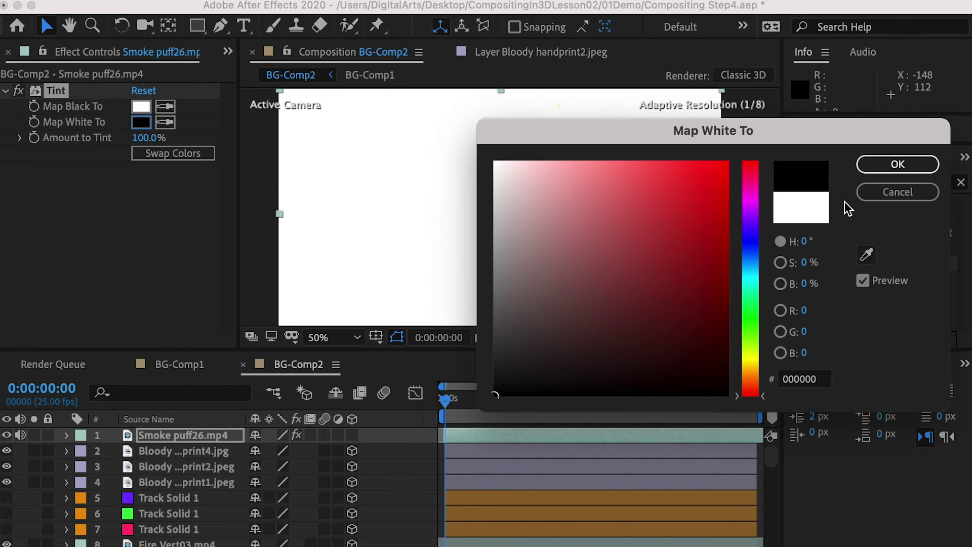
left_click(879, 165)
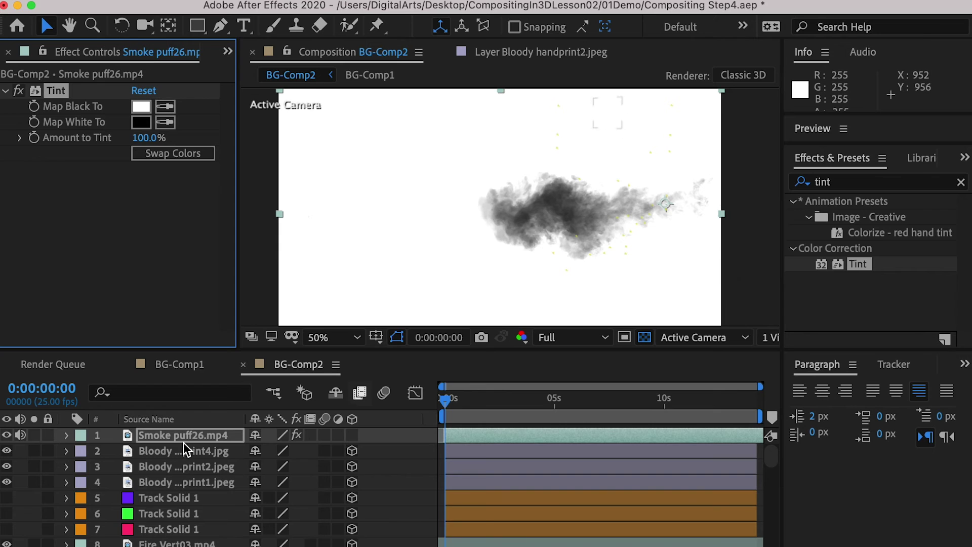
Step: Set the Smoke puff26.mp4 layer's blending mode to Multiply and make it a 3D layer
right_click(165, 434)
mouse_move(228, 499)
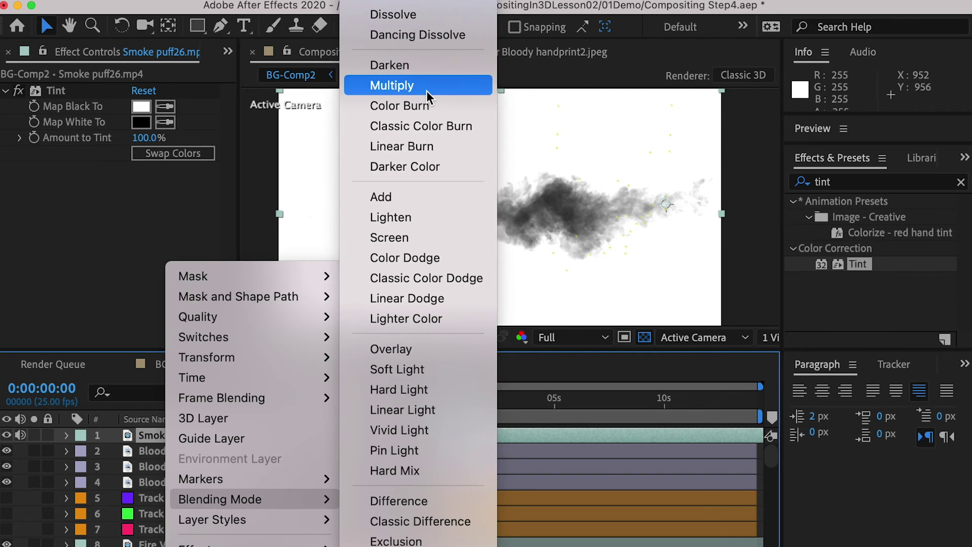
left_click(427, 89)
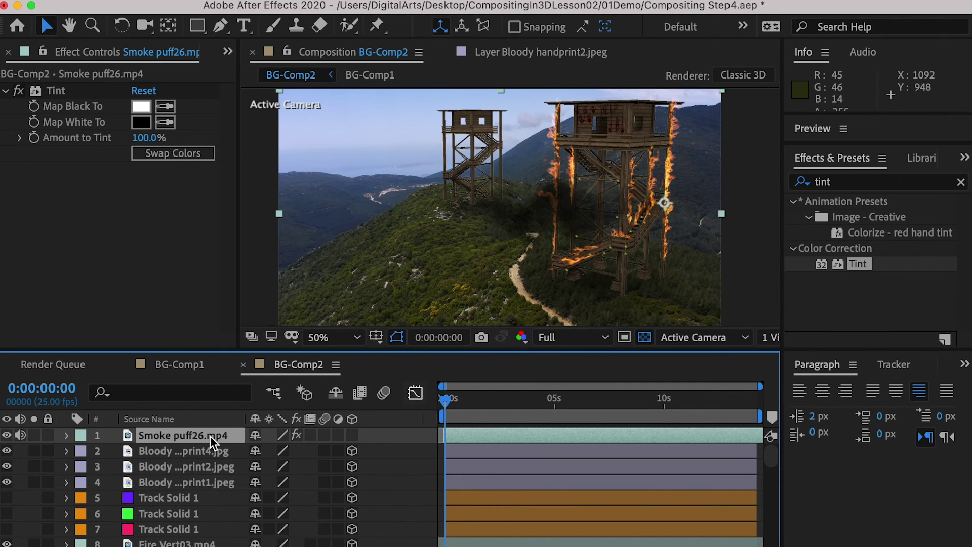
left_click(355, 437)
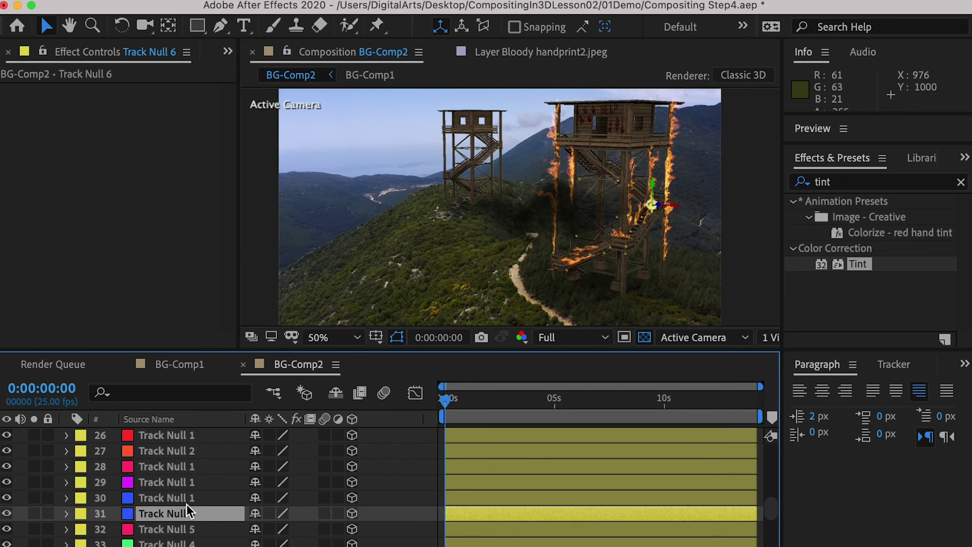
Step: Copy the position of Track Null 6 to the Smoke puff26.mp4 layer
key("p")
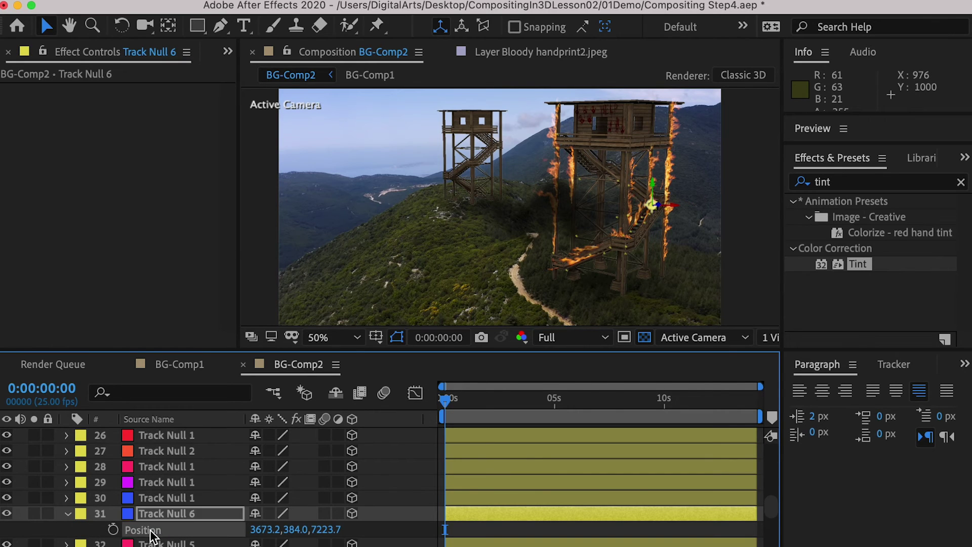
scroll(168, 438, "up", 8)
left_click(168, 435)
key("p")
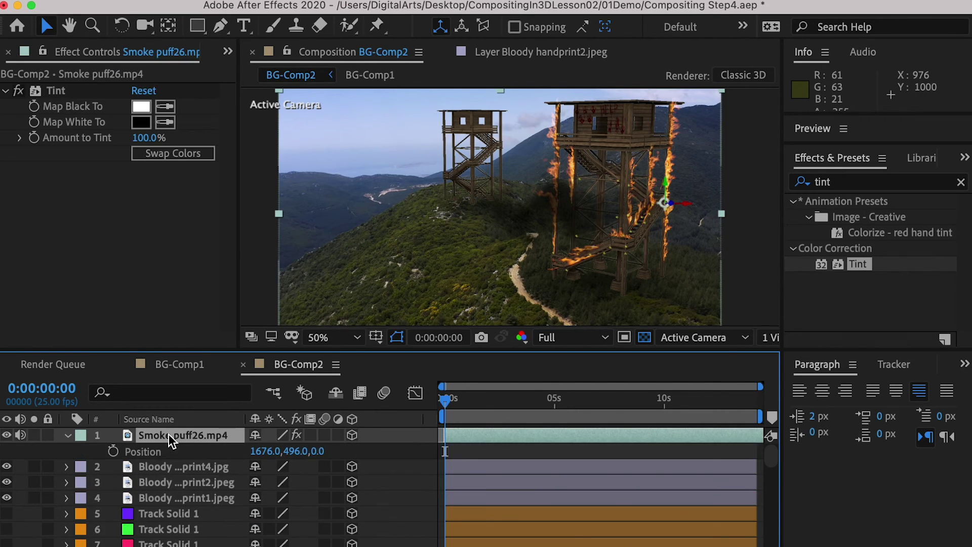
left_click(149, 454)
key("ctrl+v")
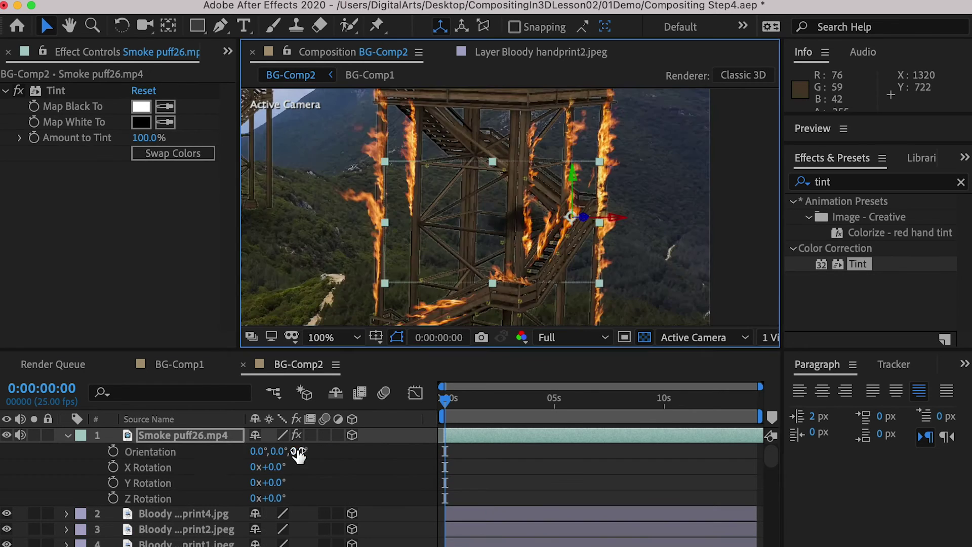
Step: Set the Smoke puff26.mp4 layer's Z orientation to 128° and scale it up so the smoke rises from the burning tower
left_click_drag(298, 452, 414, 451)
key("s")
left_click_drag(311, 451, 362, 450)
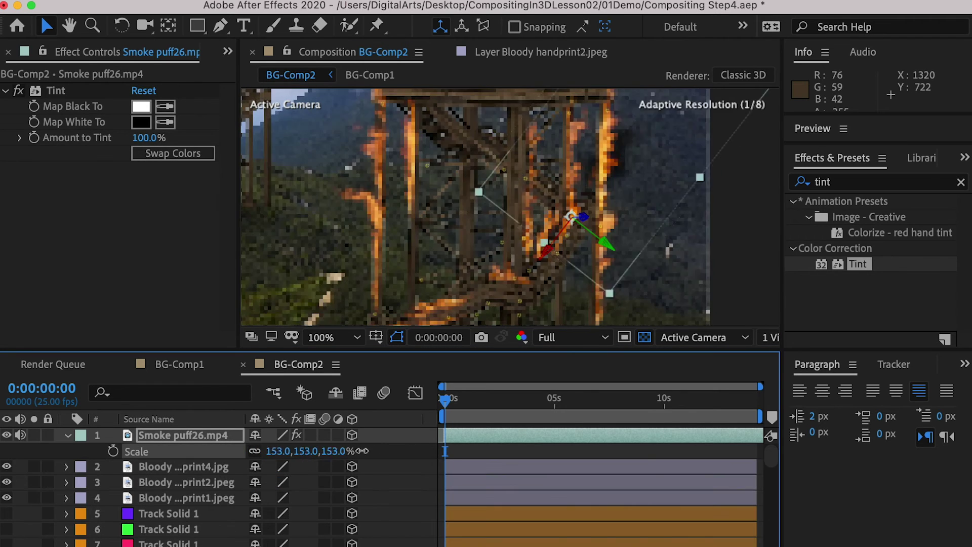
key("comma")
Step: Add Orientation and Position keyframes to the Smoke puff26.mp4 layer at 0:00:00:00
key("r")
left_click(113, 451)
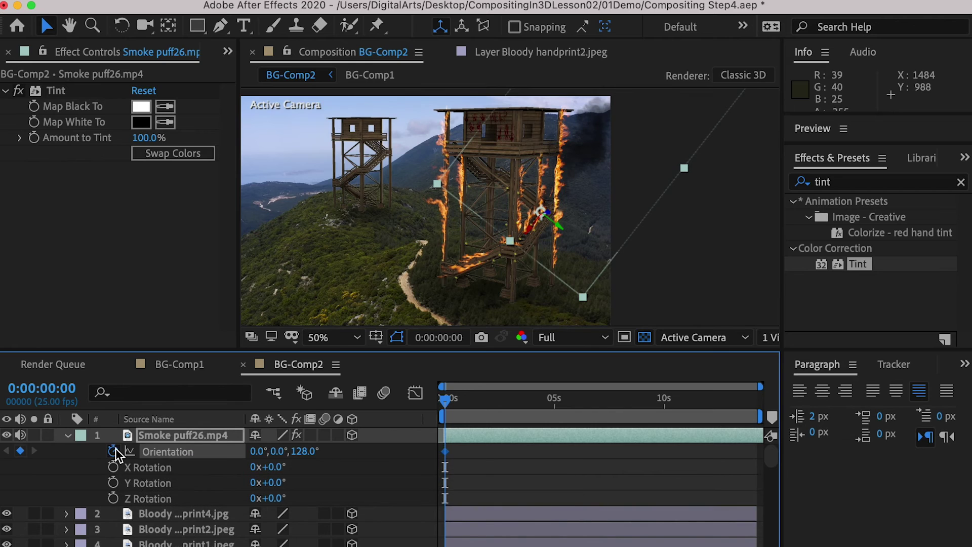
key("p")
left_click(113, 451)
Step: Add Position and Orientation keyframes to Smoke puff26.mp4 at 0:00:14:05, with Y orientation at 48°, and check the smoke at other points in time
left_click_drag(445, 401, 806, 392)
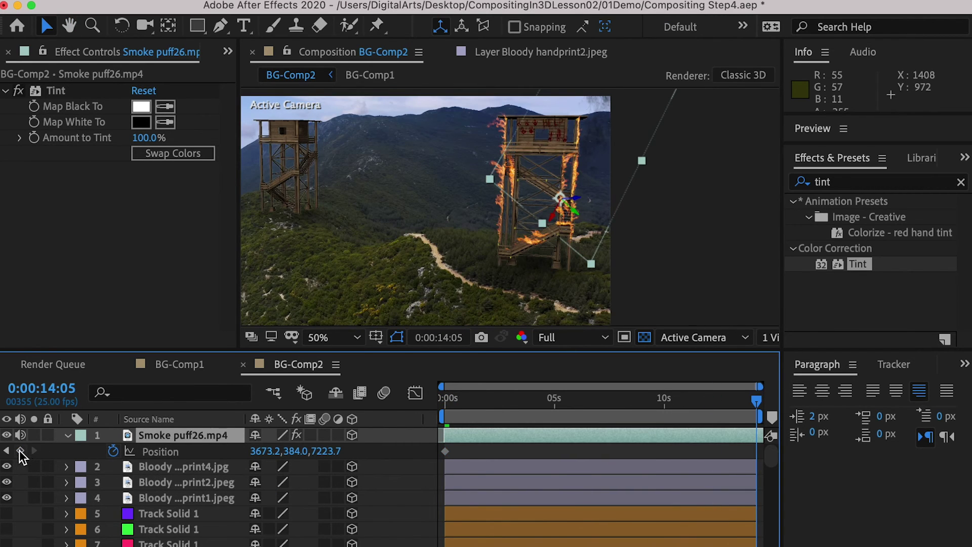
left_click(19, 451)
key("r")
left_click(20, 451)
left_click_drag(279, 450, 326, 441)
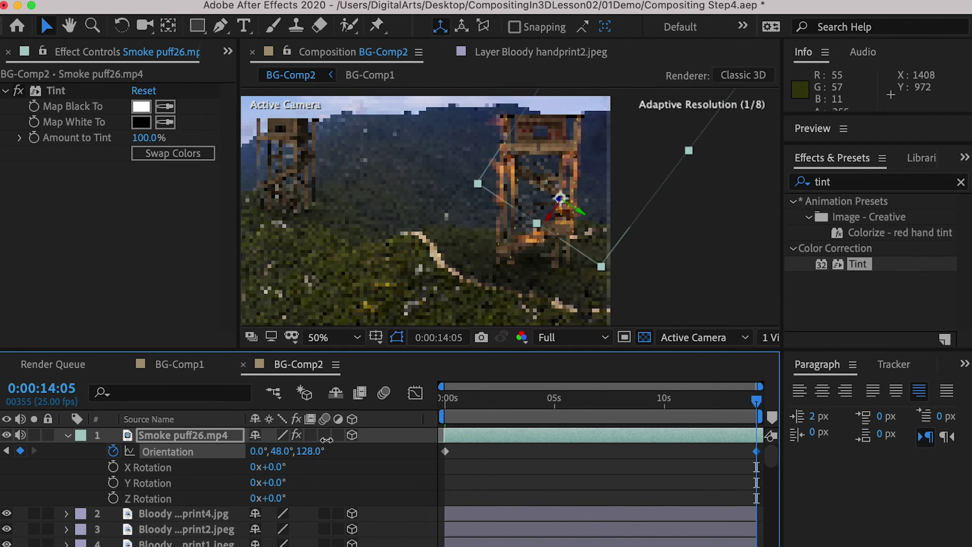
left_click_drag(756, 400, 643, 400)
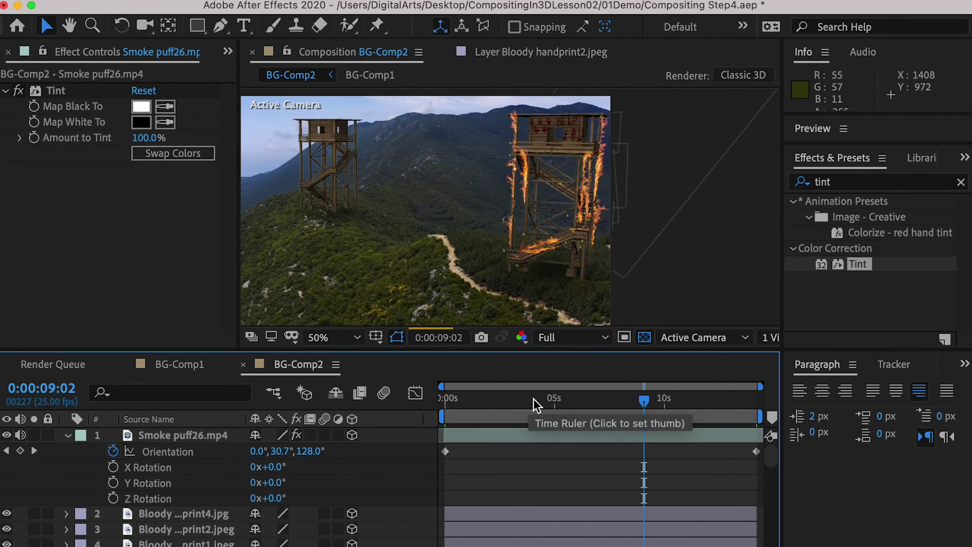
scroll(540, 322, "down", 2)
left_click_drag(470, 400, 446, 400)
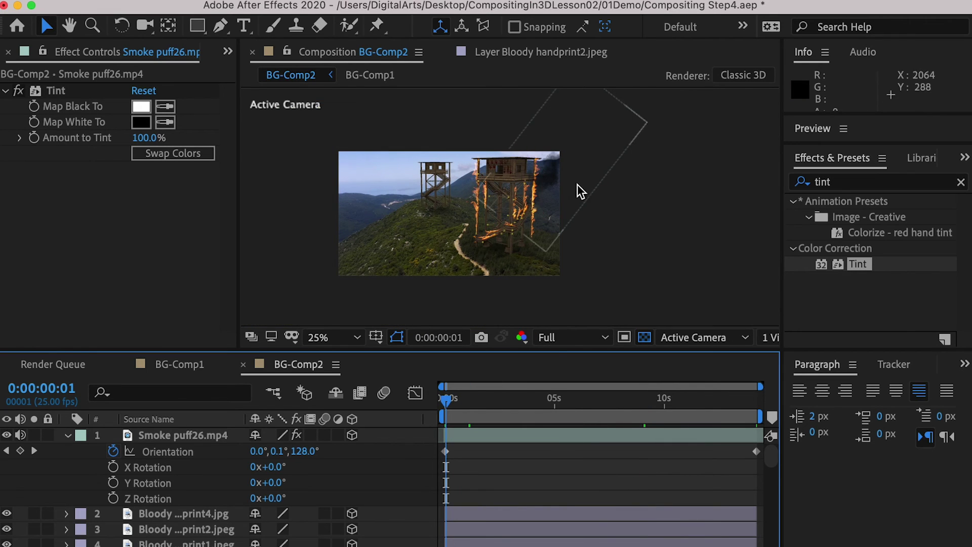
scroll(578, 182, "up", 2)
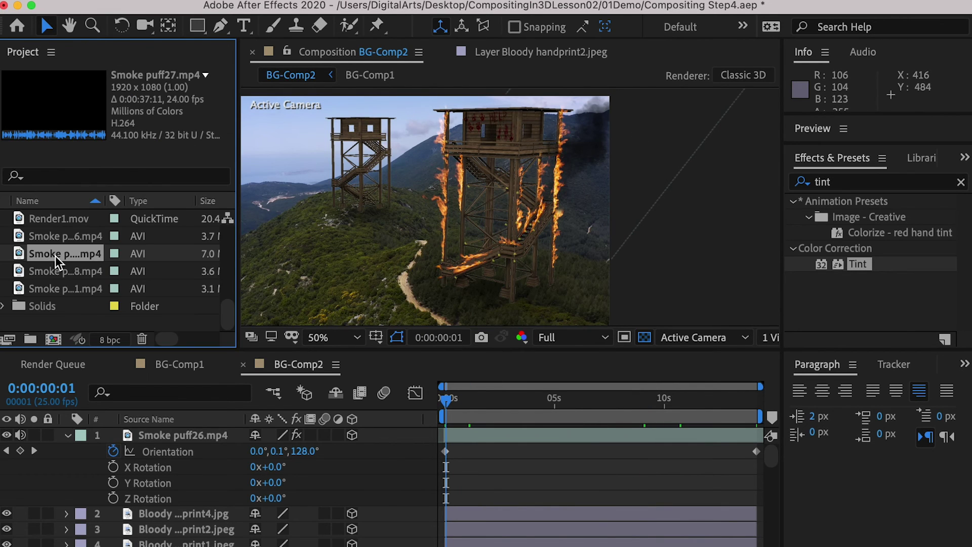
Step: Add Smoke puff27.mp4 to BG-Comp2 above Smoke puff26.mp4 and collapse the Smoke puff26.mp4 layer's properties
left_click_drag(57, 261, 177, 425)
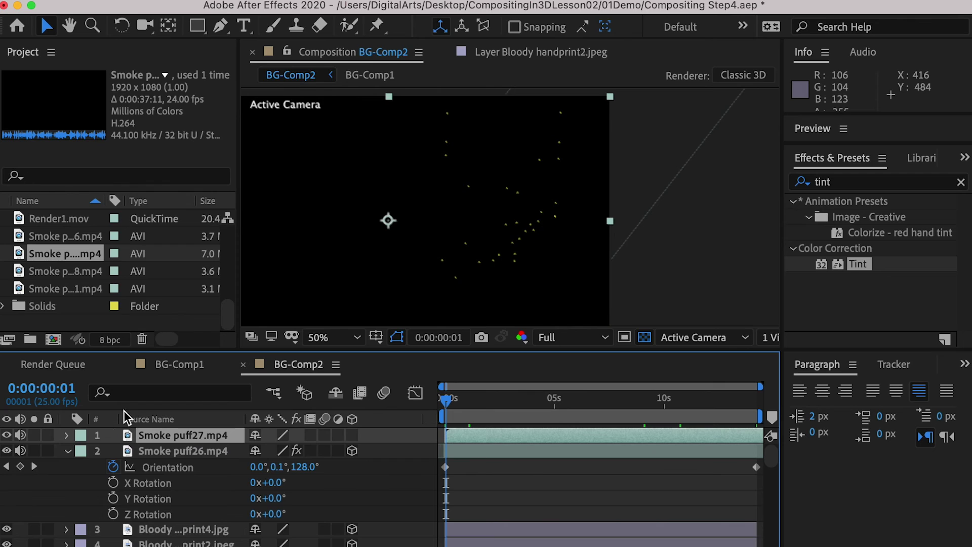
left_click(68, 451)
key("comma")
Step: Shift the Smoke puff27.mp4 layer earlier so its smoke is already formed at the start of the composition, and preview it
left_click_drag(470, 399, 619, 405)
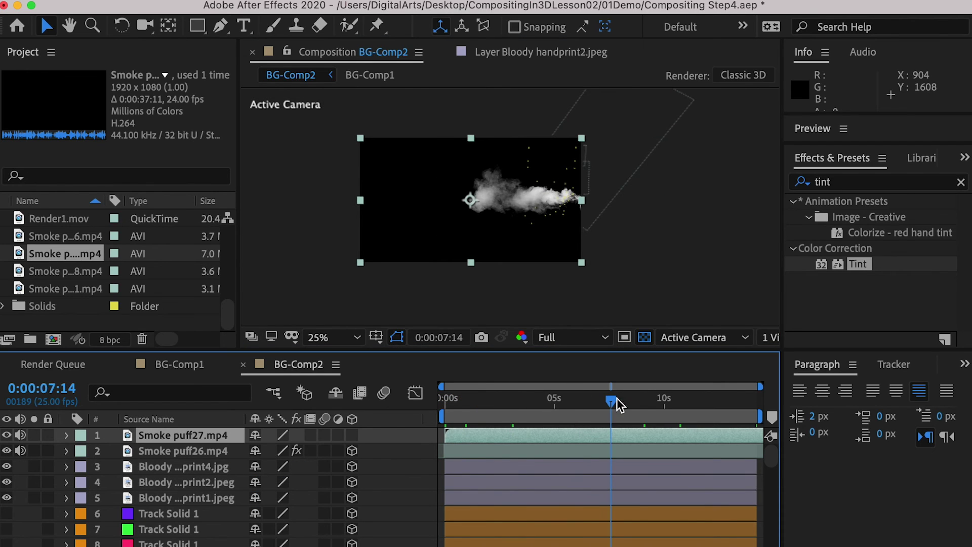
left_click_drag(452, 434, 598, 428)
left_click_drag(661, 439, 490, 438)
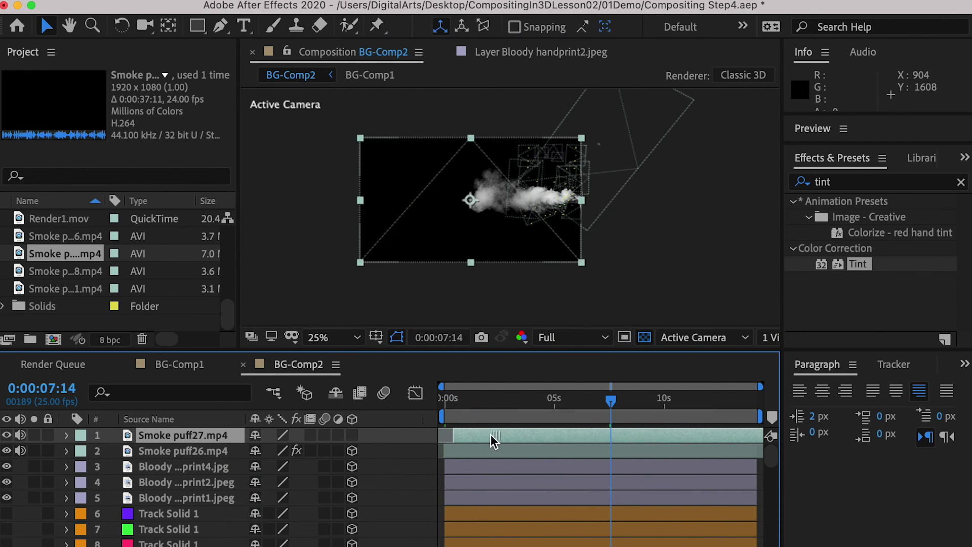
left_click_drag(481, 403, 420, 406)
key("space")
key("space")
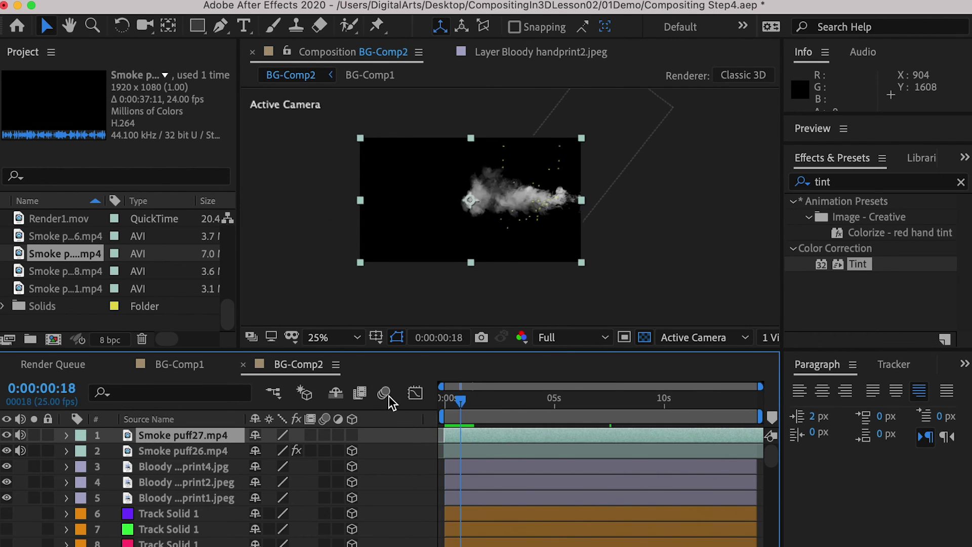
Step: Move the Smoke puff27.mp4 anchor point to the source end of its smoke and copy Smoke puff26.mp4's Tint effect onto it
key("y")
left_click_drag(470, 200, 572, 200)
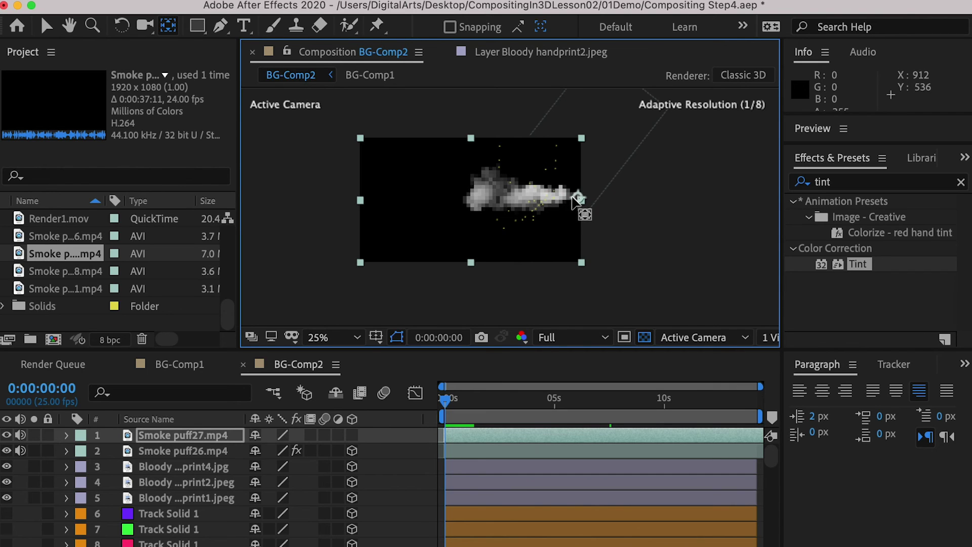
left_click(197, 450)
key("e")
left_click(180, 464)
key("super+c")
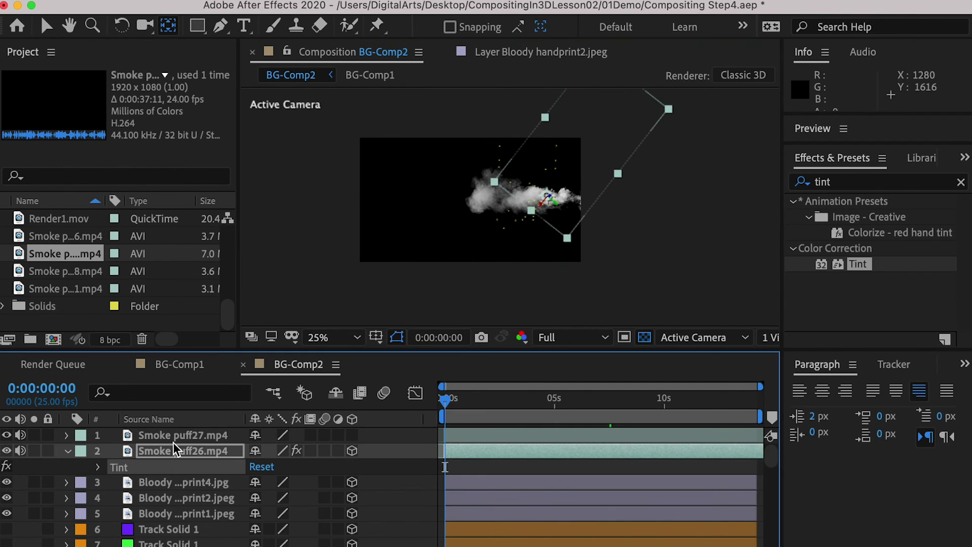
left_click(175, 439)
key("super+v")
left_click(67, 450)
Step: Change Smoke puff27.mp4's blending mode to hide its black background and match its position to the lower Track Null 2, at 1900.7,1237.9,7177.6
right_click(158, 436)
mouse_move(304, 499)
left_click(407, 85)
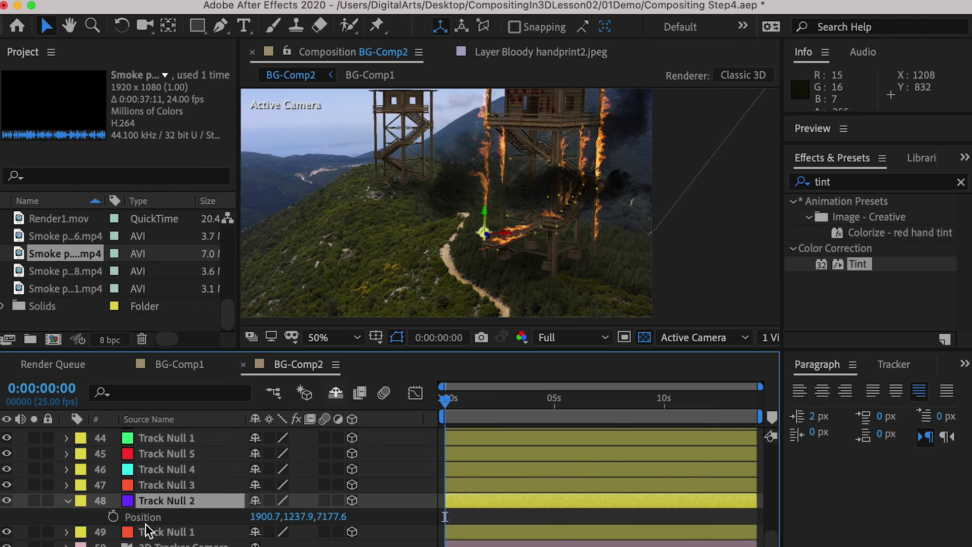
left_click(149, 520)
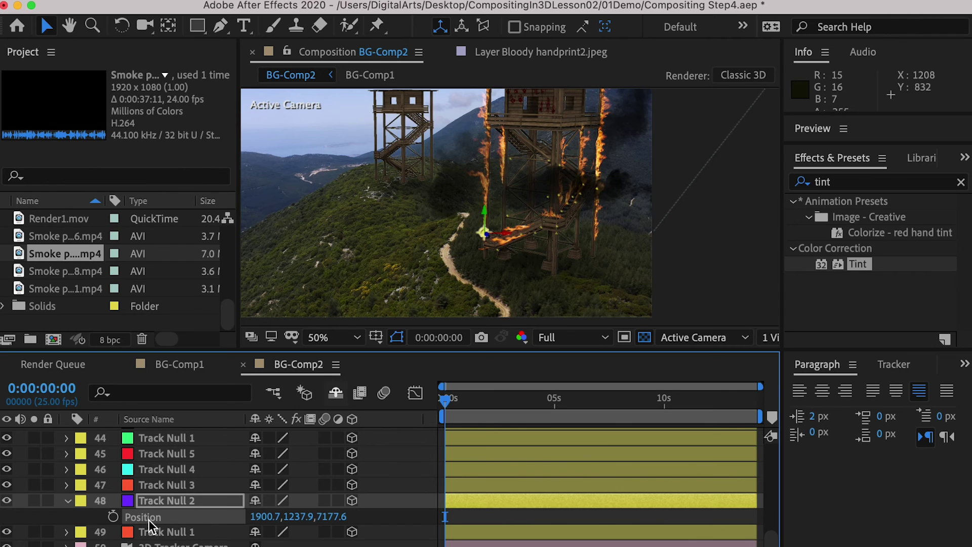
key("p")
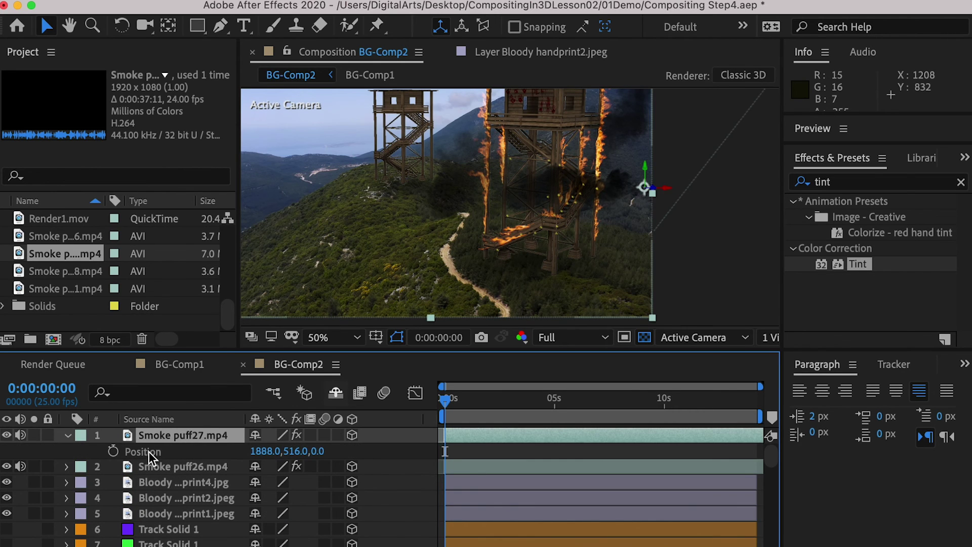
left_click(143, 451)
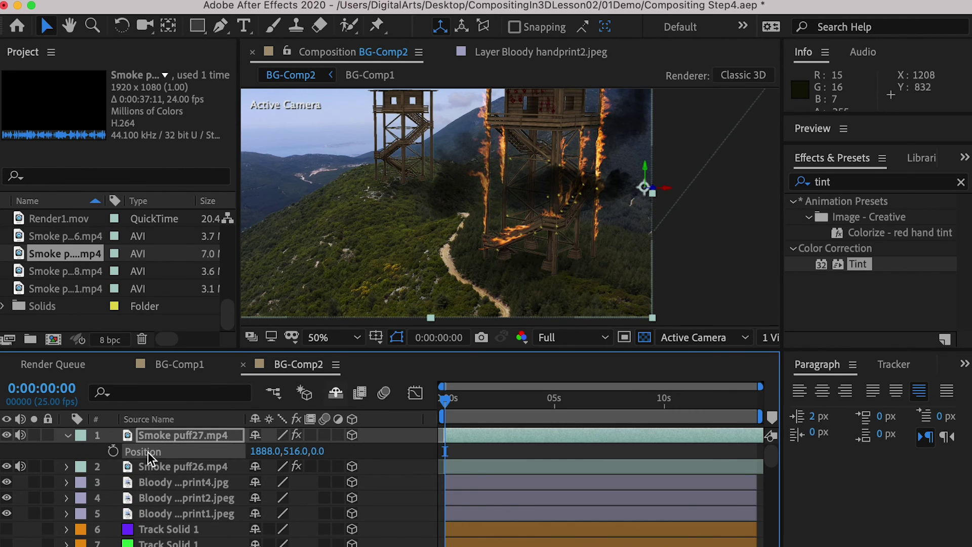
key("ctrl+v")
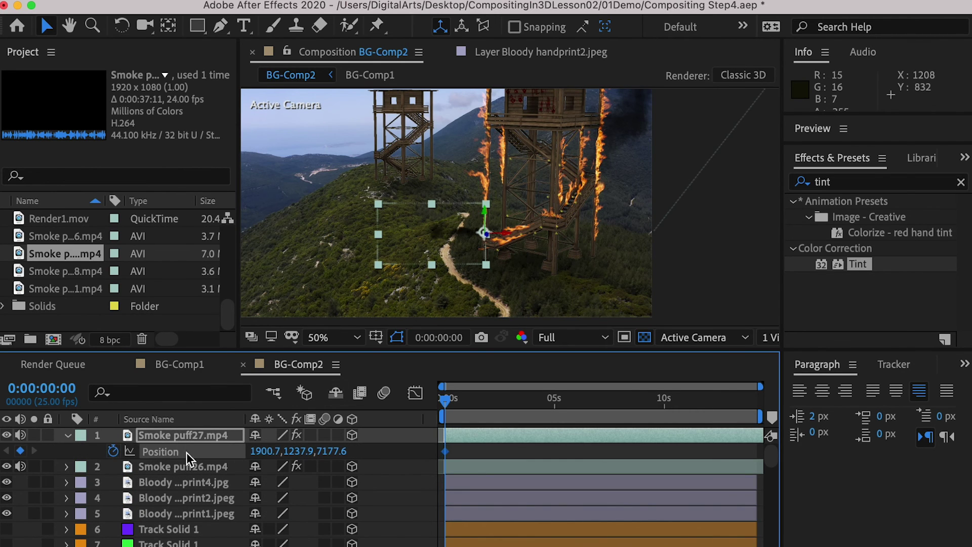
Step: Start Orientation keyframes on Smoke puff27.mp4 at 0:00:00:00 with Z orientation at 115°, and scale the layer up
key("r")
left_click(113, 452)
left_click_drag(295, 452, 488, 443)
key("s")
scroll(566, 226, "down", 2)
scroll(566, 226, "up", 2)
middle_click_drag(566, 226, 492, 292)
Step: Add an Orientation keyframe with an increased Y angle to Smoke puff27.mp4 at the composition's end, and check the smoke at other points in time
key("r")
left_click_drag(445, 400, 819, 398)
left_click_drag(279, 451, 322, 442)
left_click(537, 451)
left_click(541, 419)
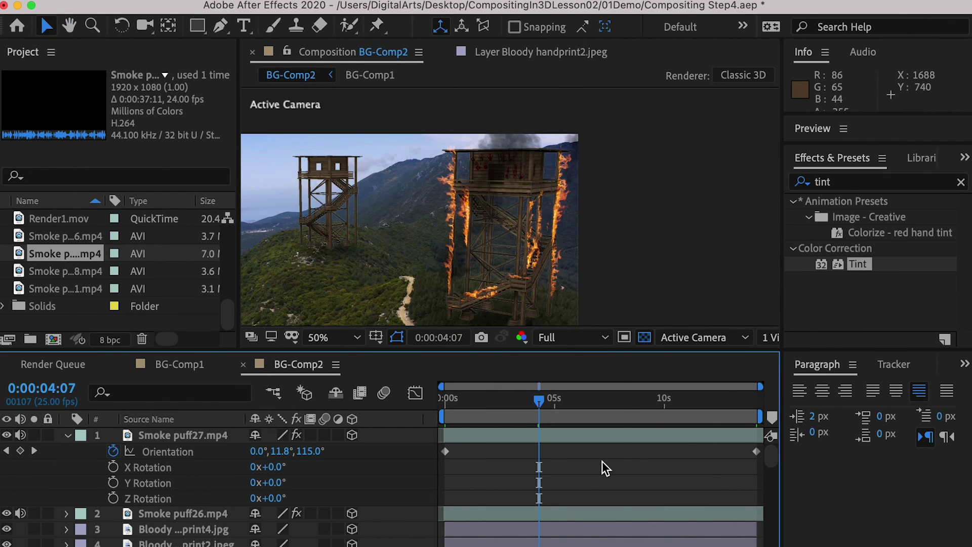
left_click(623, 405)
left_click(693, 401)
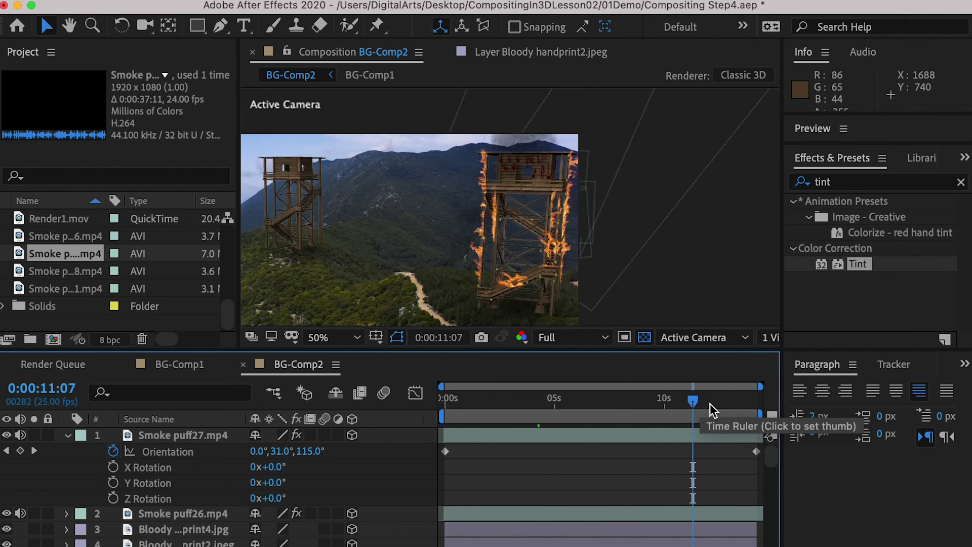
key("space")
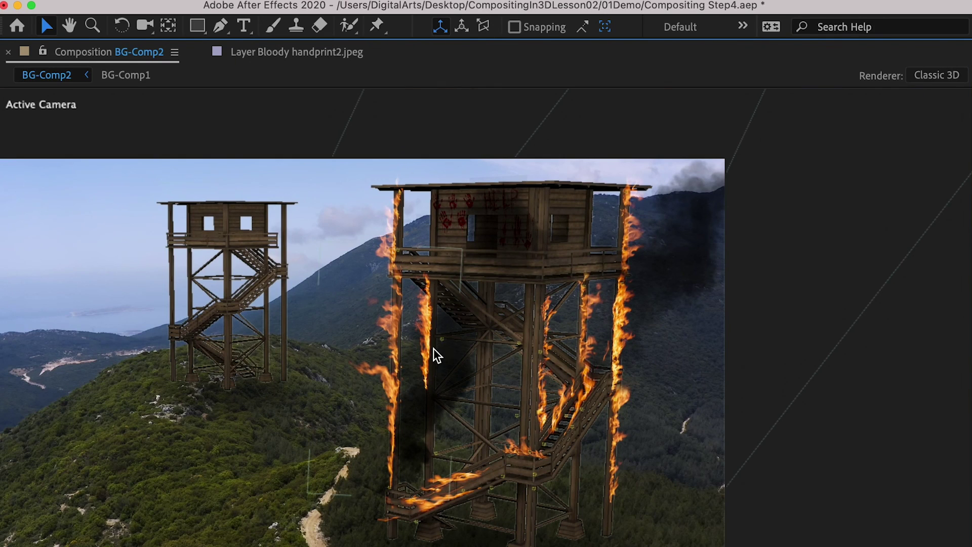
key("grave")
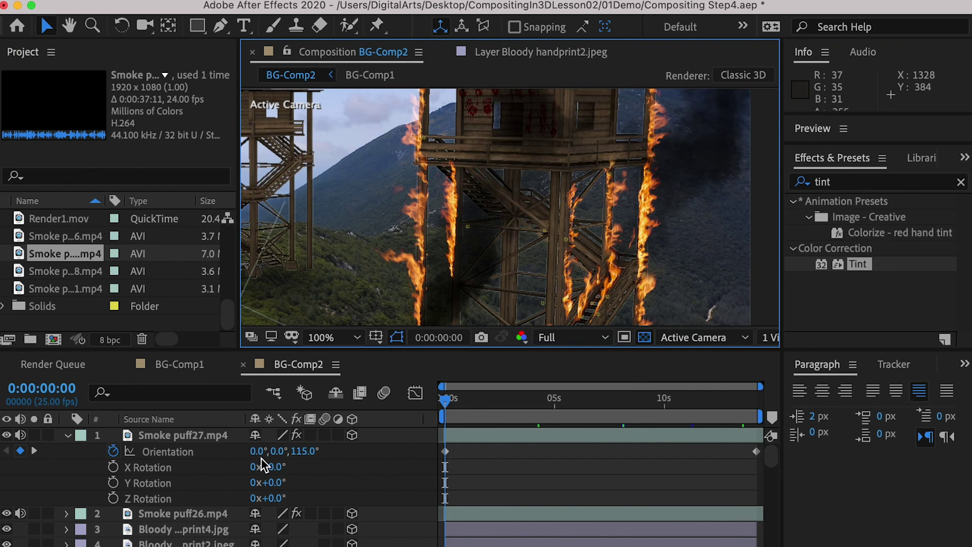
Step: At 0:00:00:00, set Smoke puff27.mp4's X orientation to 12° and increase Smoke puff26.mp4's X orientation slightly
left_click(201, 438)
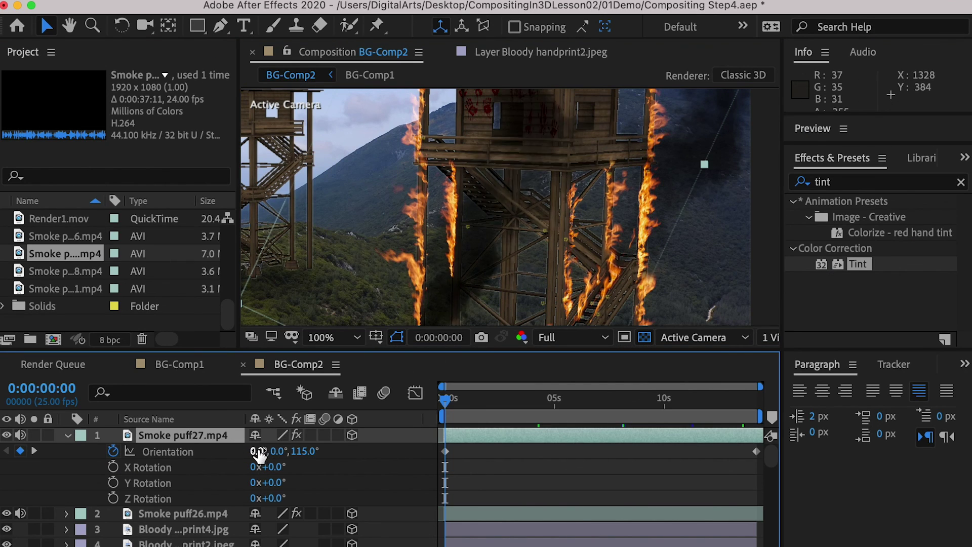
left_click_drag(260, 450, 270, 453)
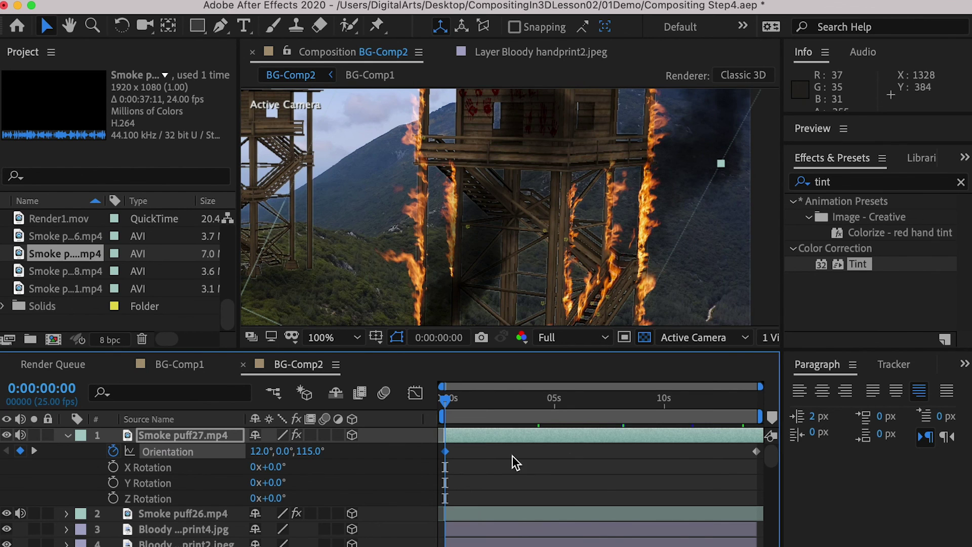
left_click(183, 513)
key("r")
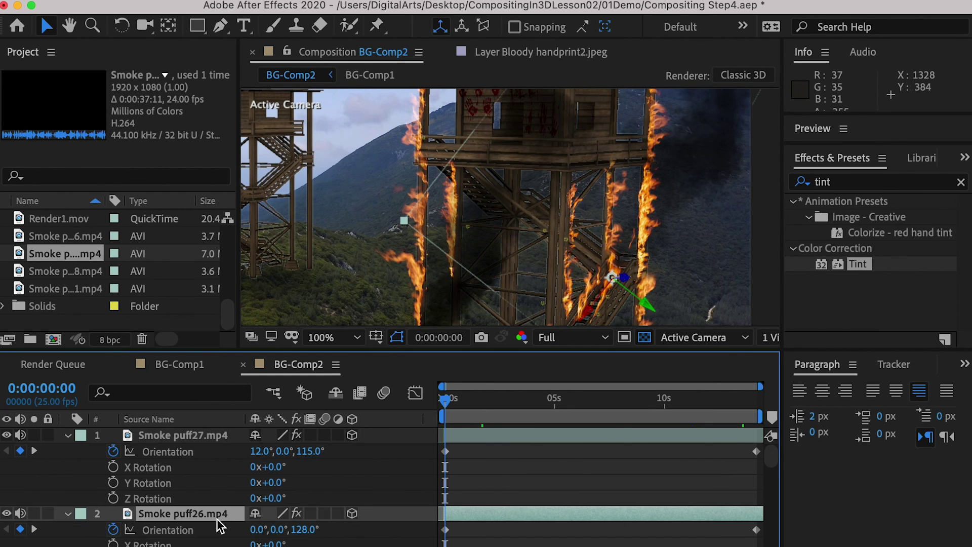
left_click_drag(254, 530, 268, 531)
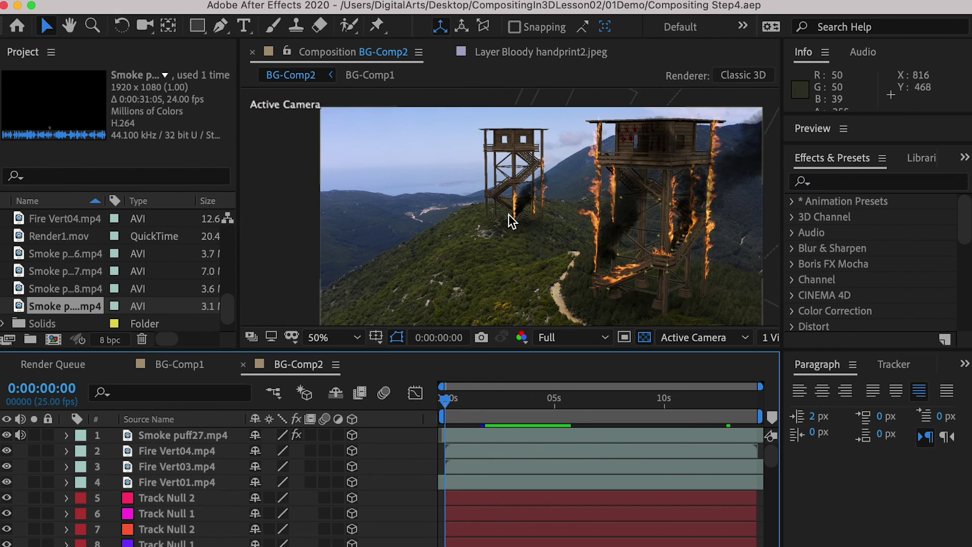
Step: Send BG-Comp2 to the Adobe Media Encoder queue and review the export formats, keeping H.264 with the Match Source - High bitrate preset
left_click(152, 1)
mouse_move(267, 296)
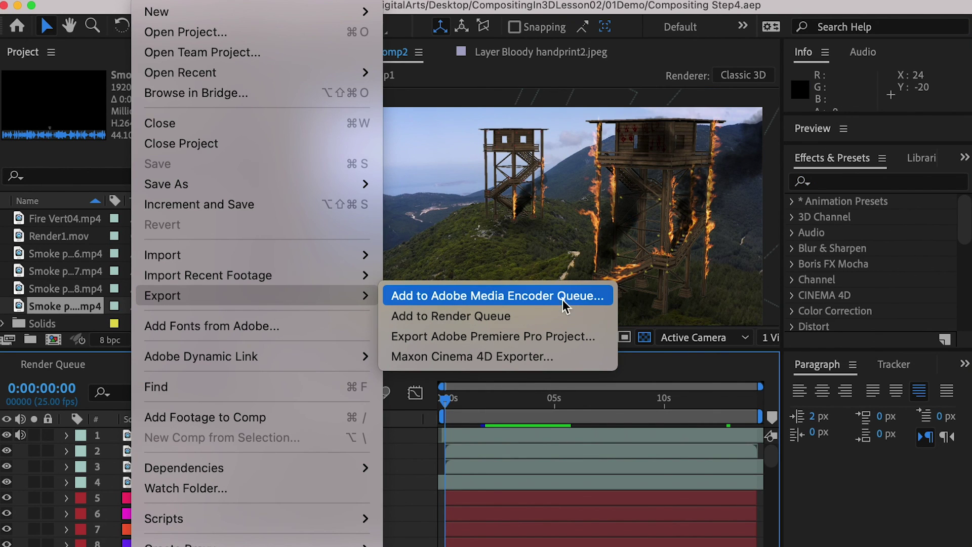
left_click(587, 304)
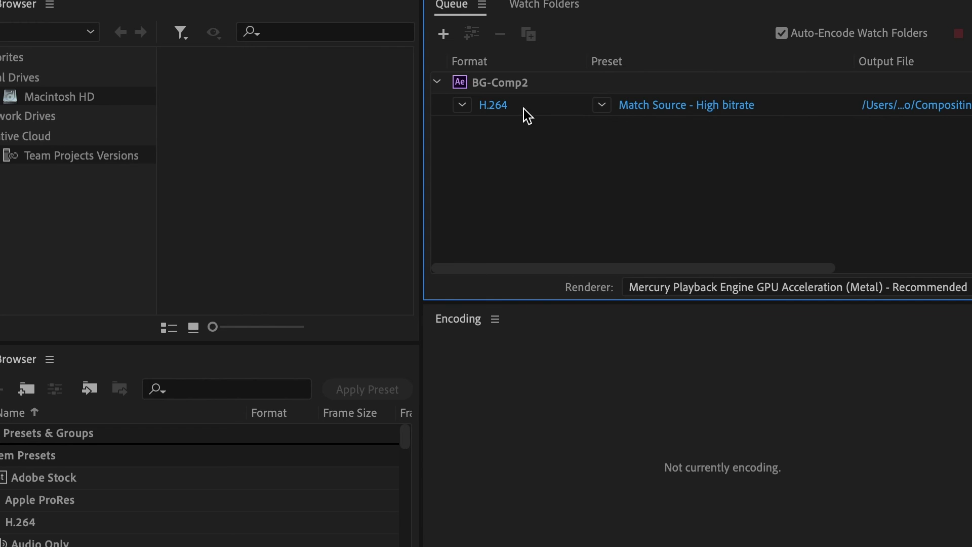
left_click(599, 108)
left_click(494, 106)
left_click(461, 106)
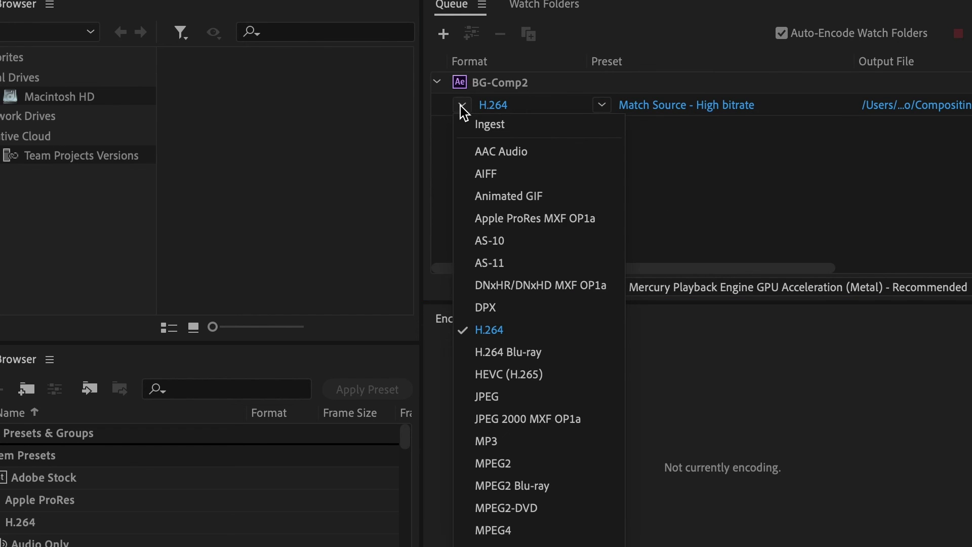
left_click(461, 108)
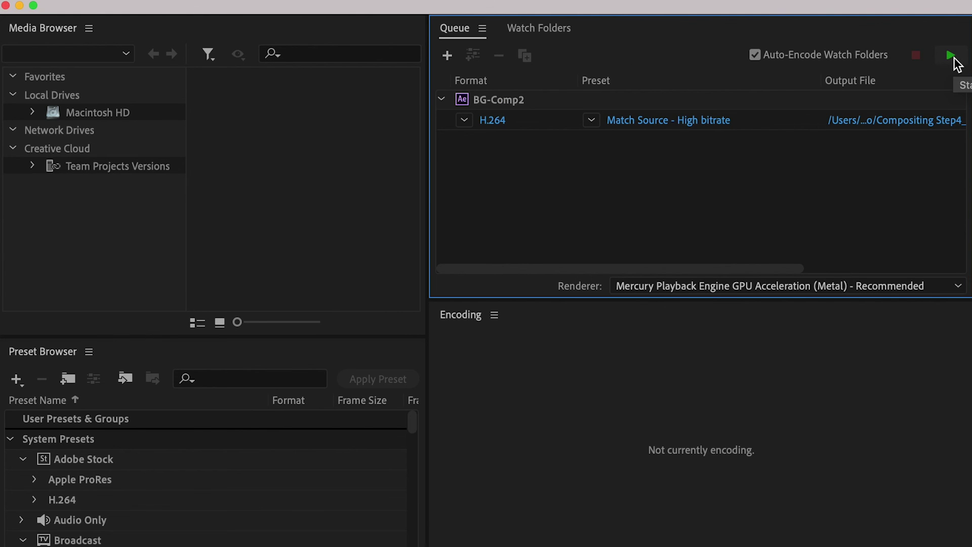